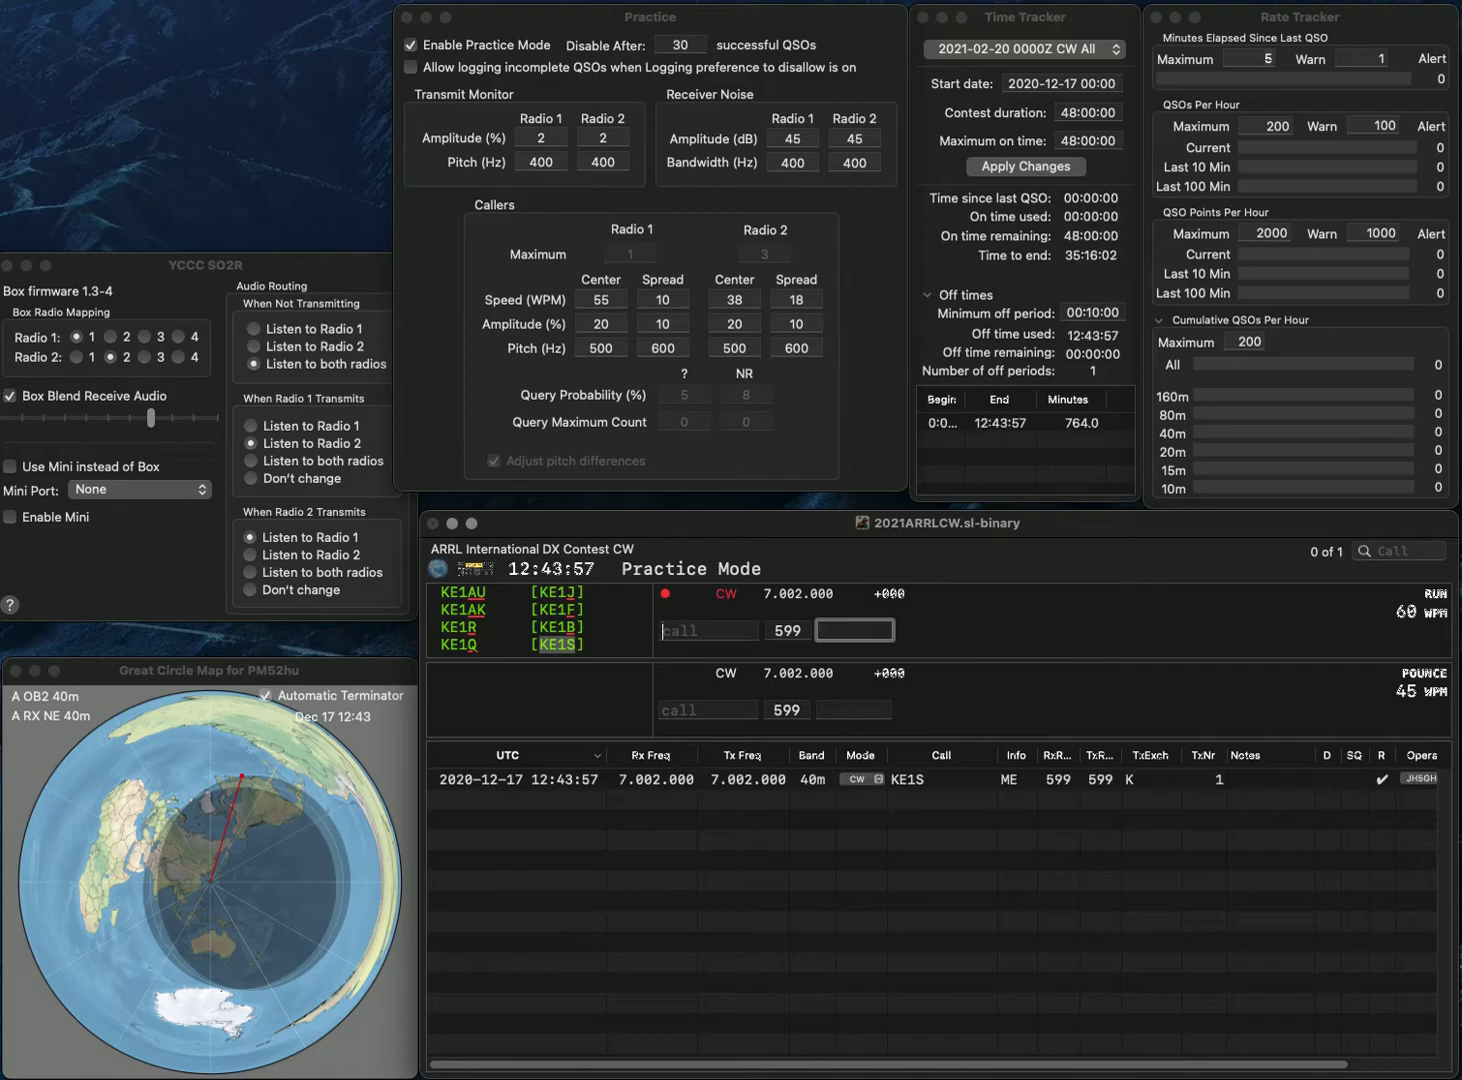
pyautogui.write('WD8I')
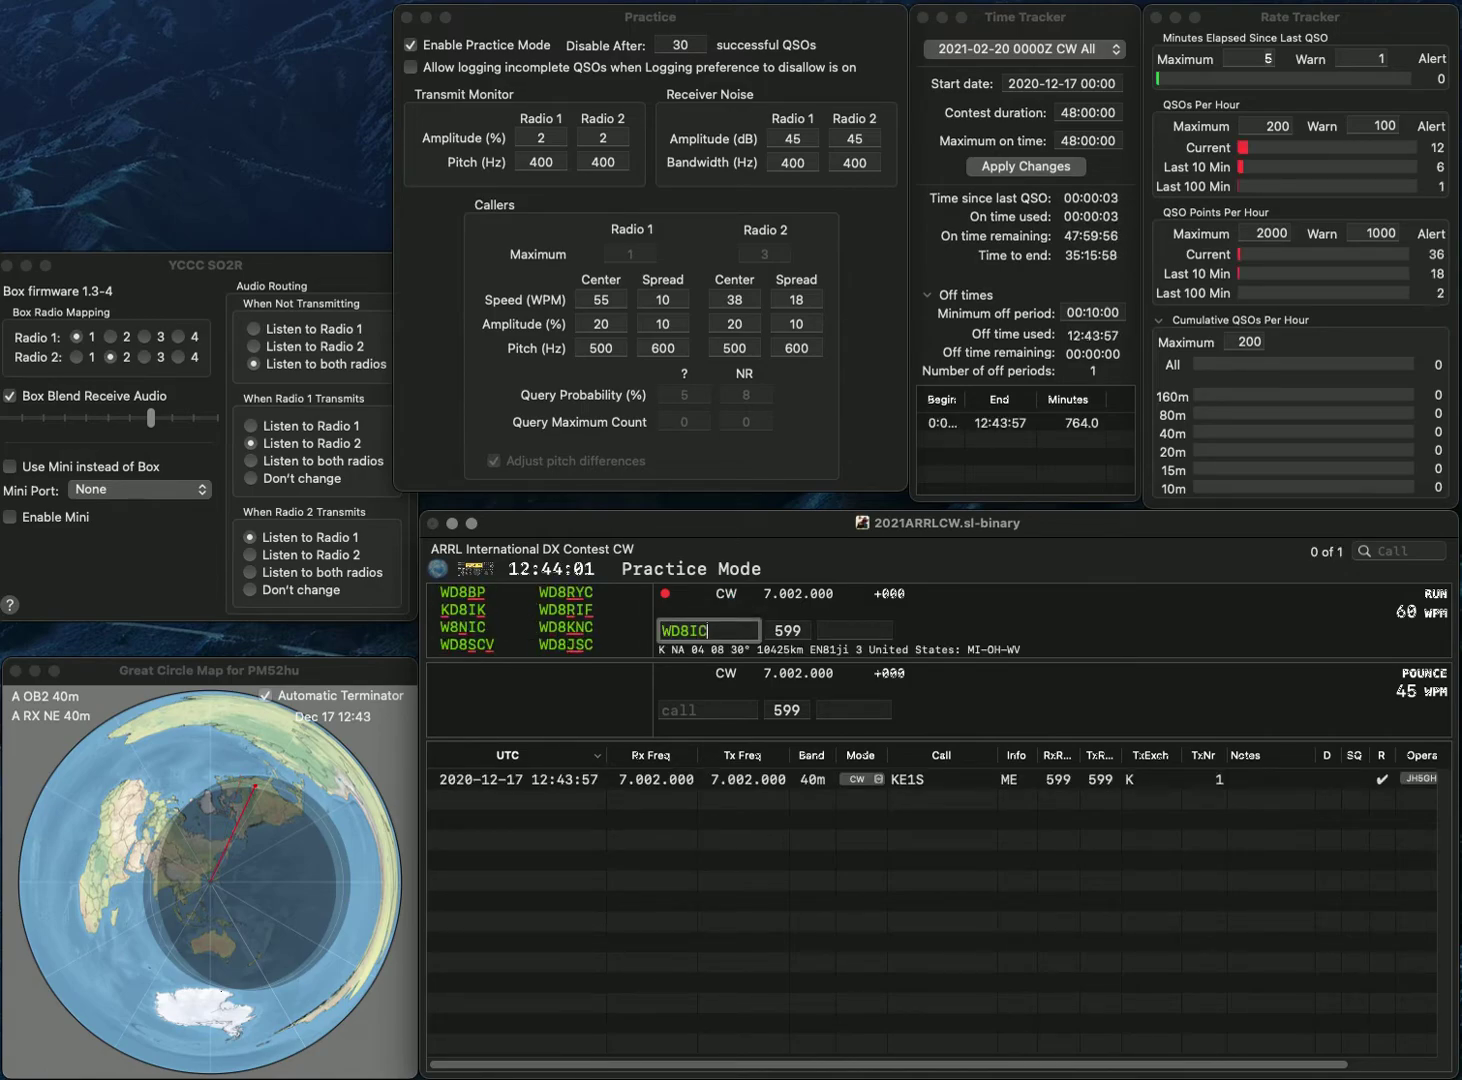
pyautogui.press('Return')
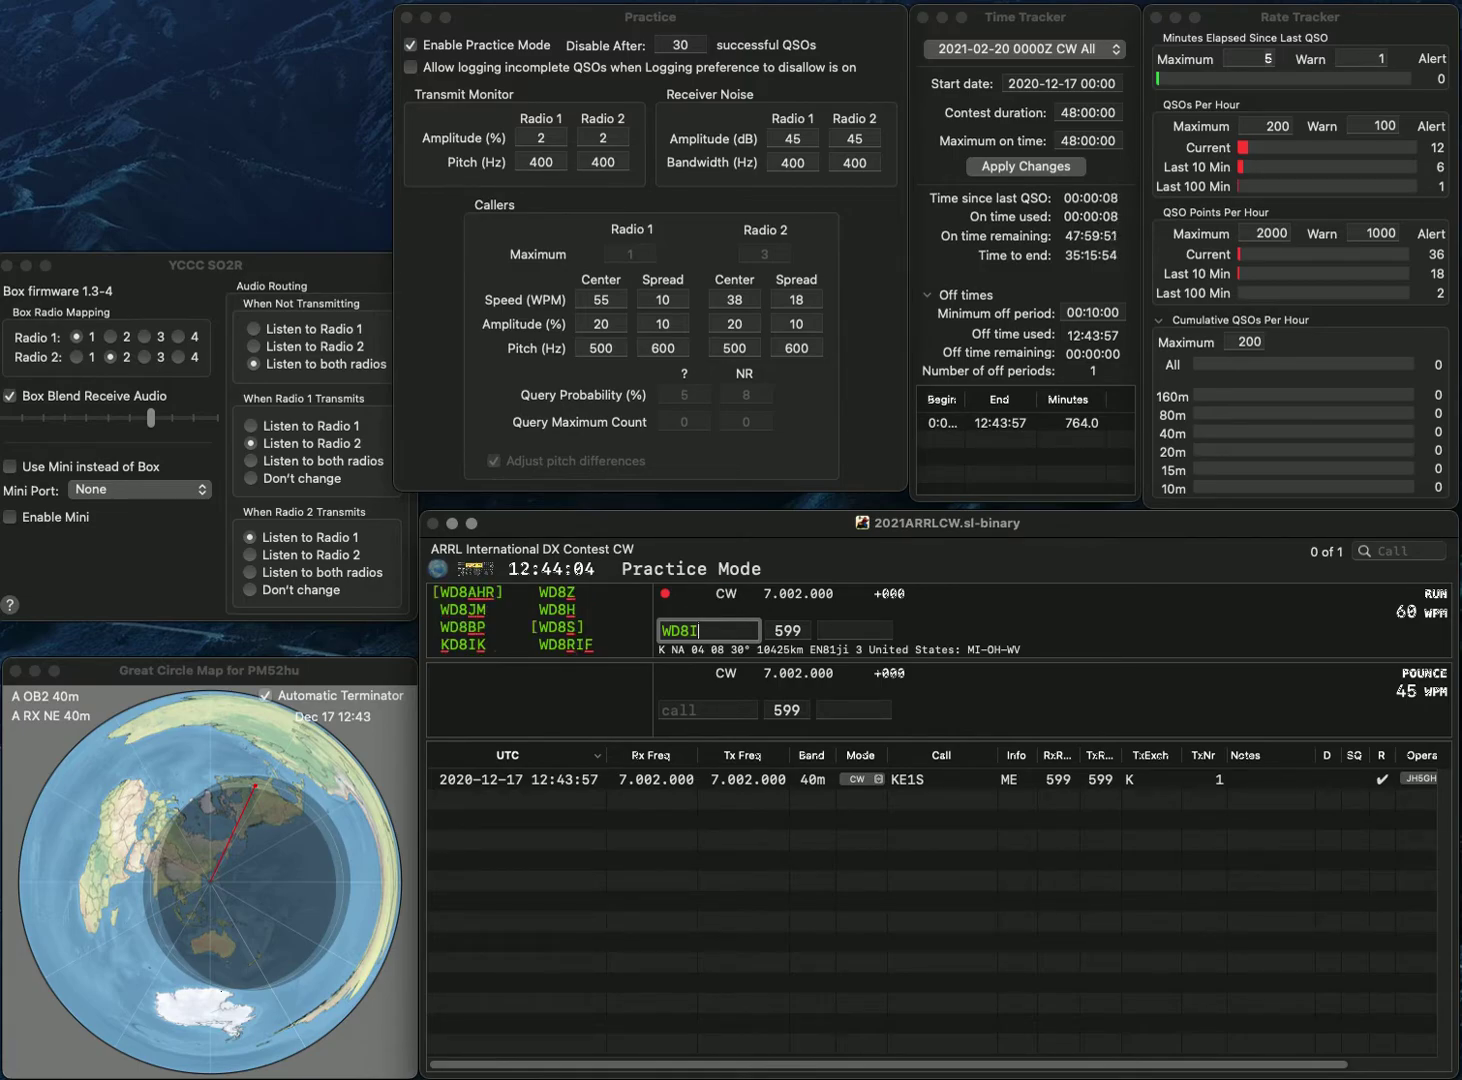
pyautogui.write('FC')
pyautogui.press('Left')
pyautogui.press('Left')
pyautogui.press('Left')
pyautogui.press('Left')
pyautogui.press('BackSpace')
pyautogui.write('B')
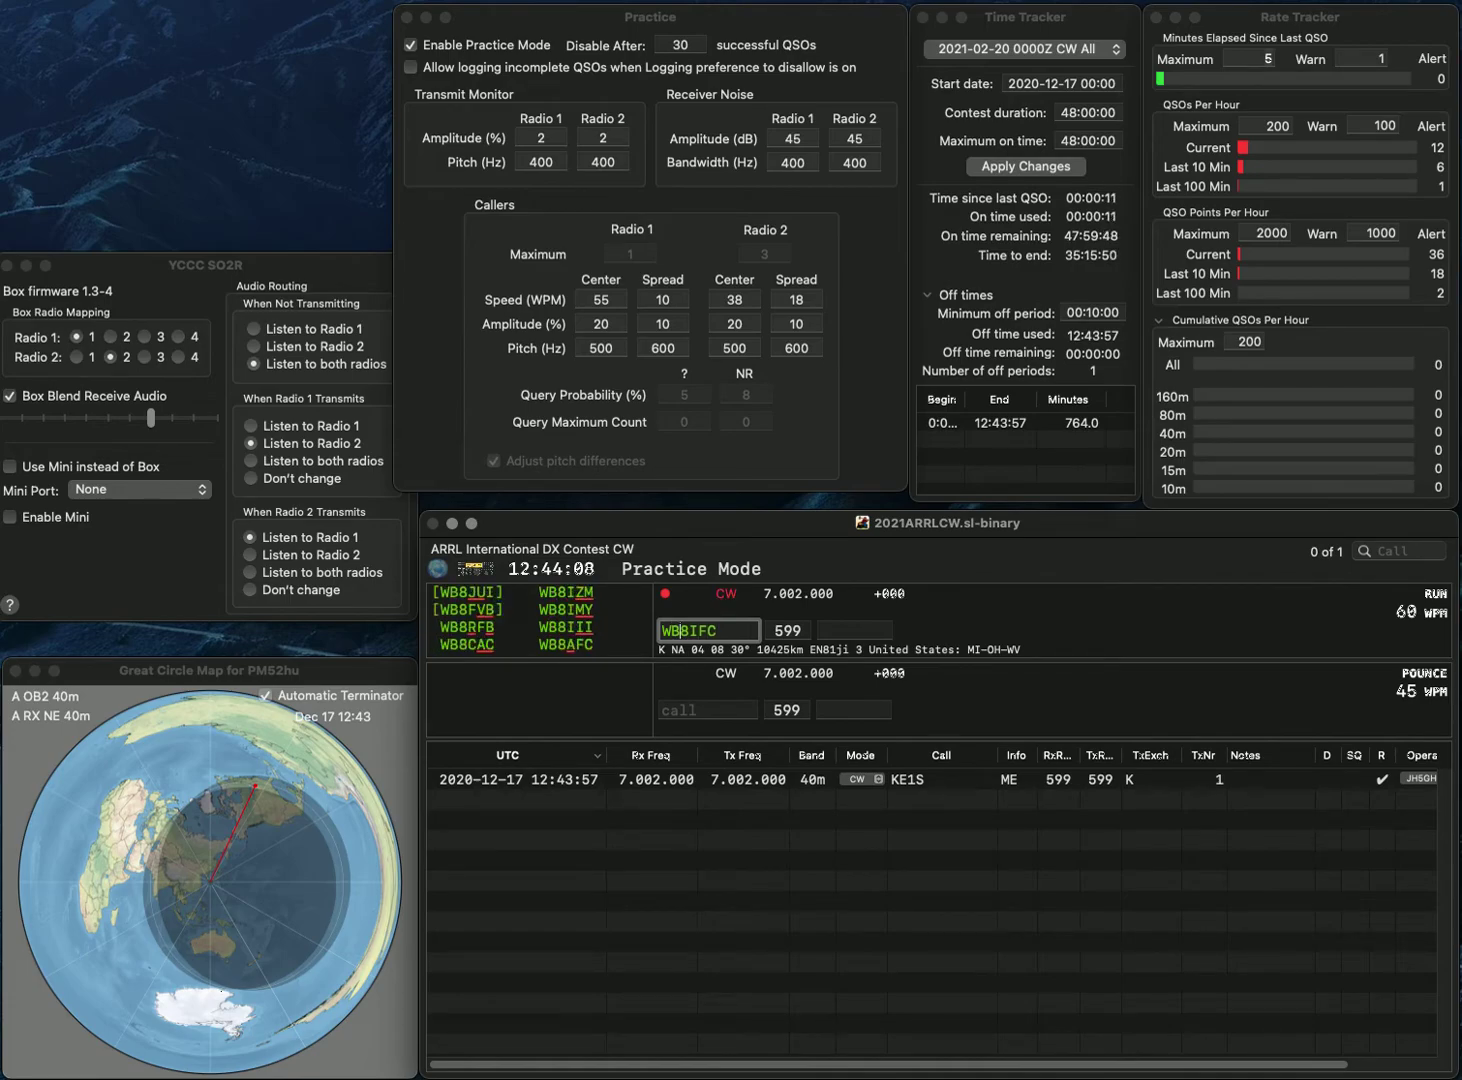
pyautogui.press('Right')
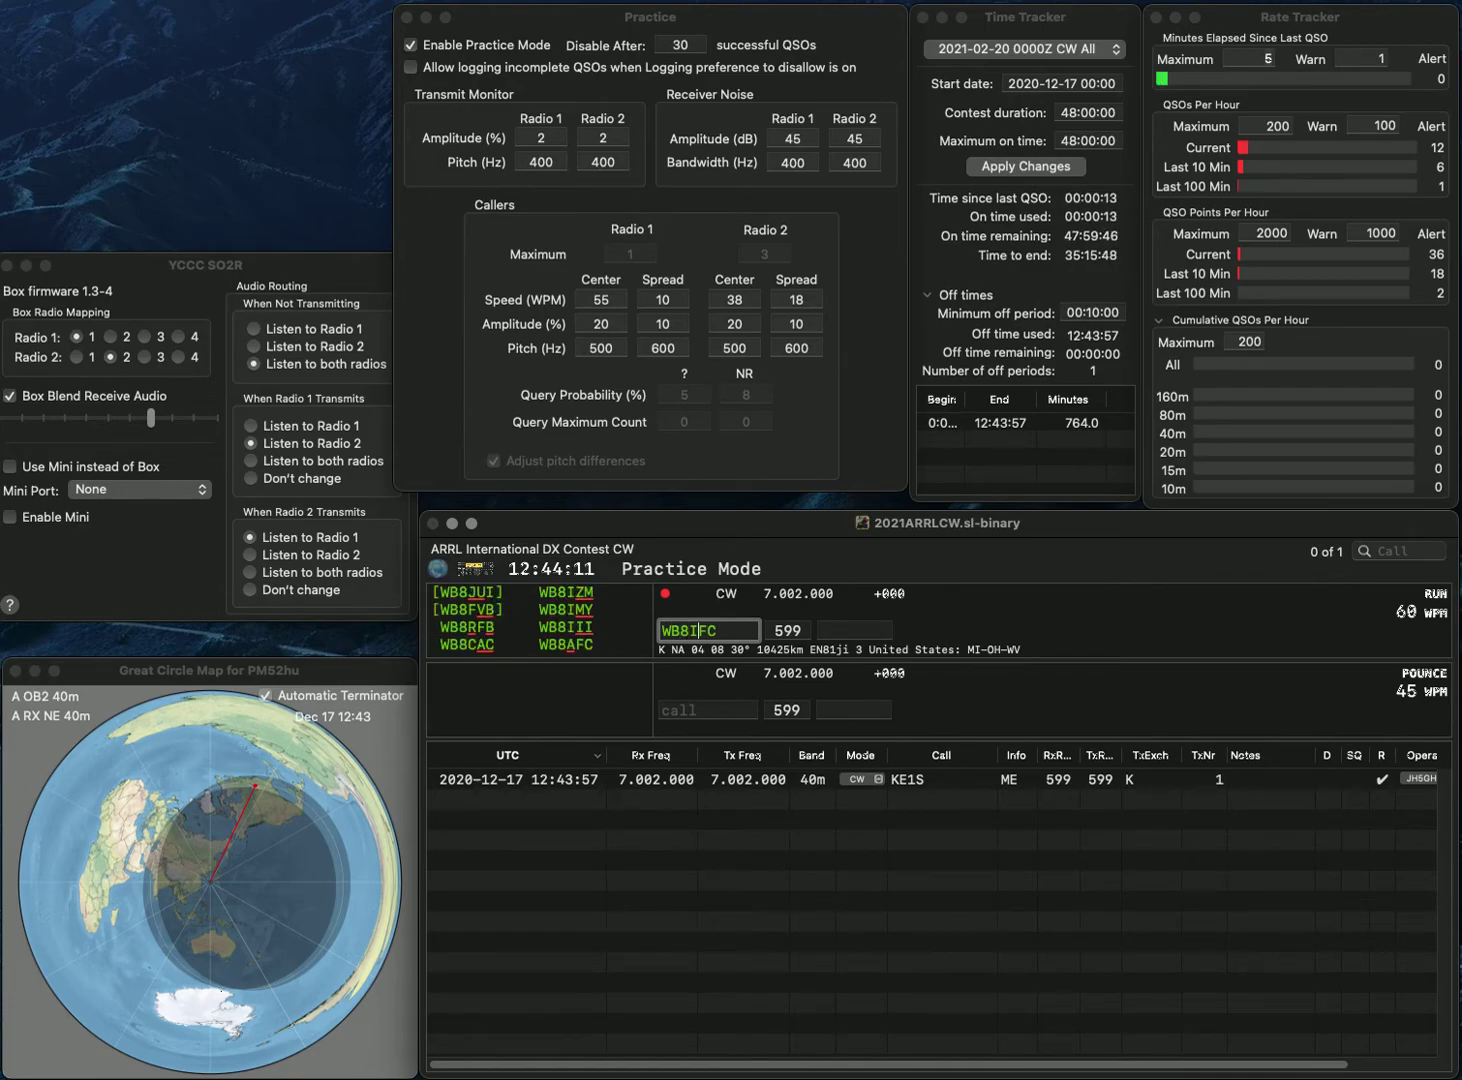
pyautogui.press('BackSpace')
pyautogui.write('A')
pyautogui.press('Return')
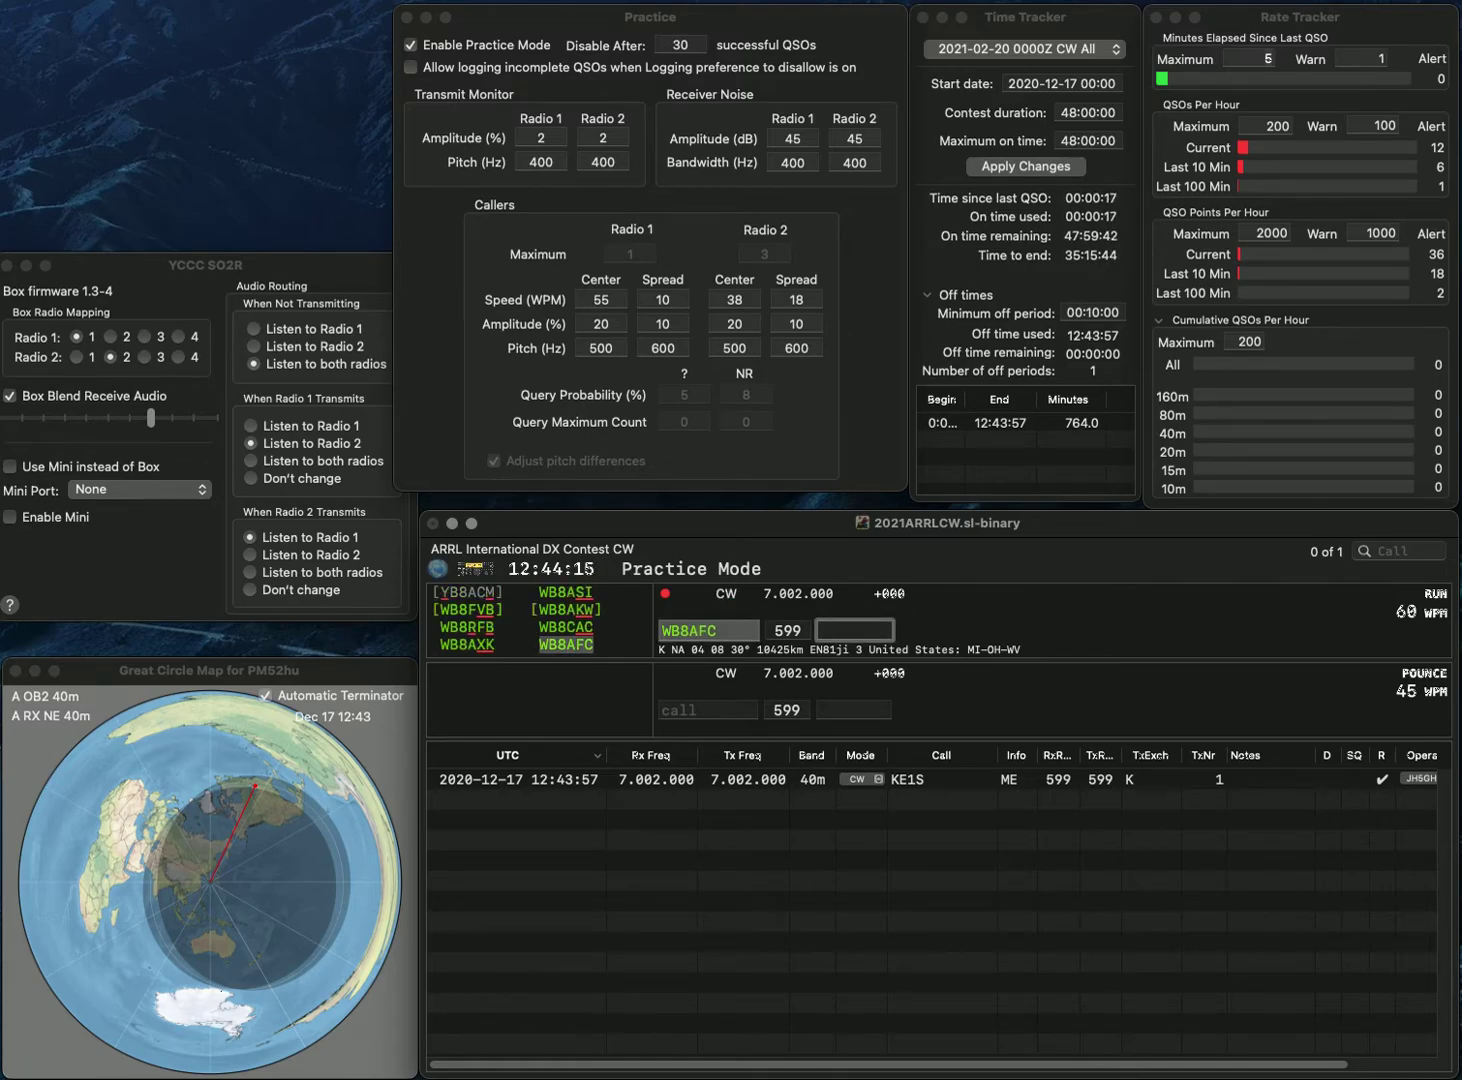
pyautogui.write('WV')
pyautogui.press('Return')
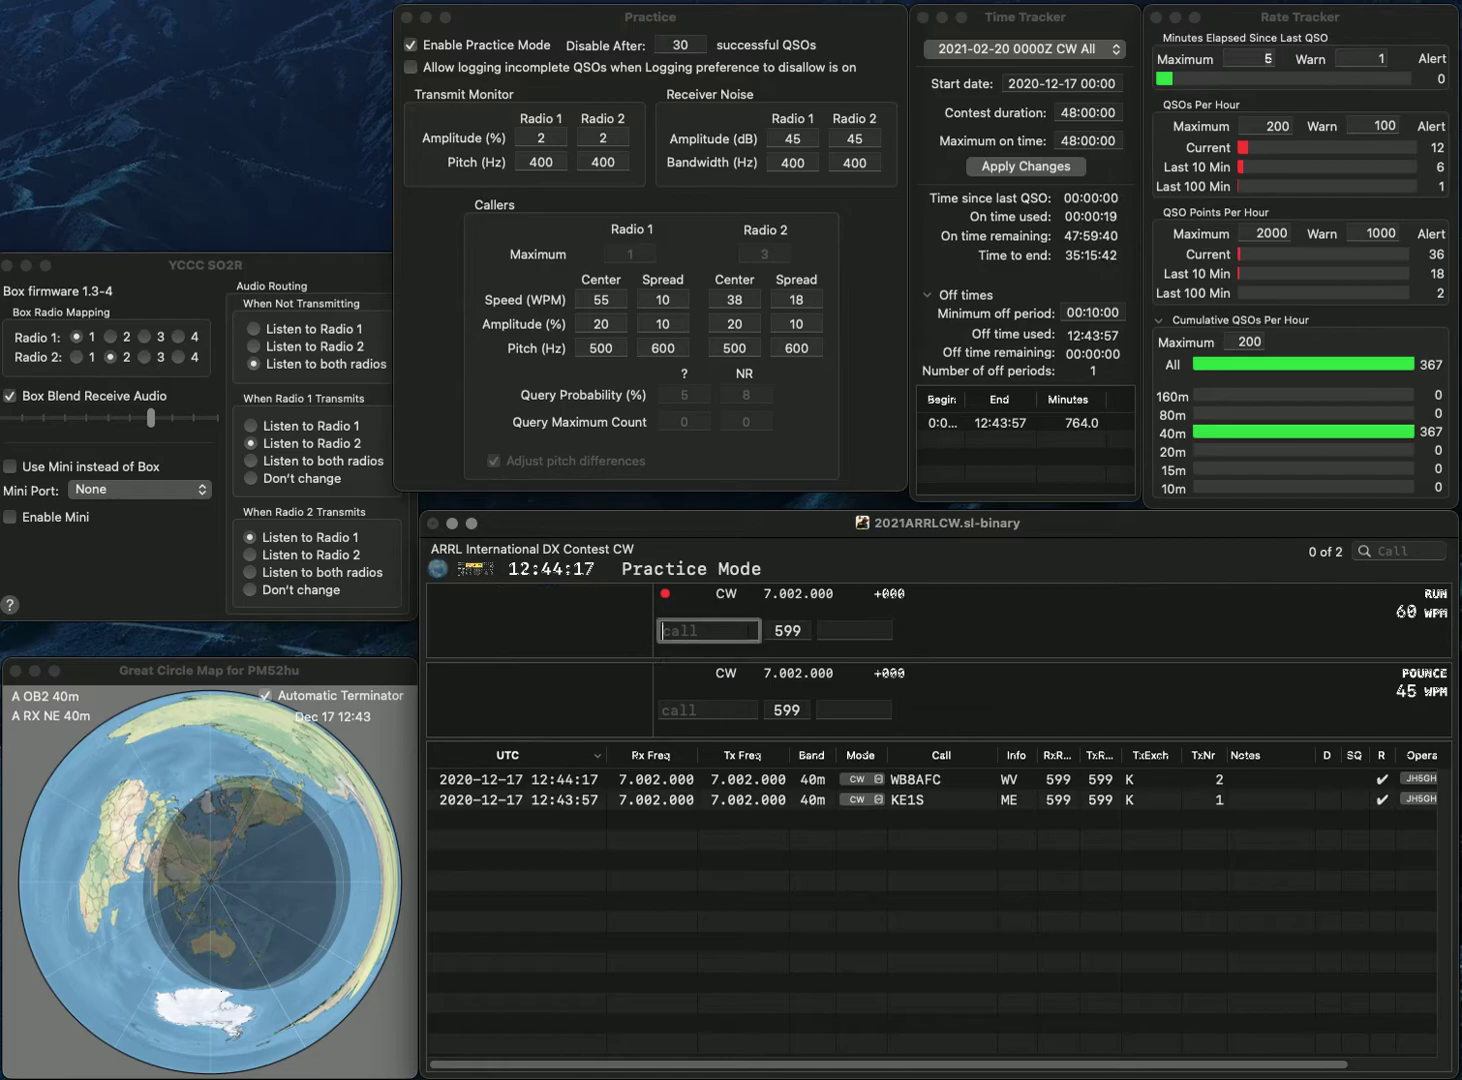
# - Work station W4WTS on the run radio and log the contact with received exchange NC
pyautogui.write('W4W')
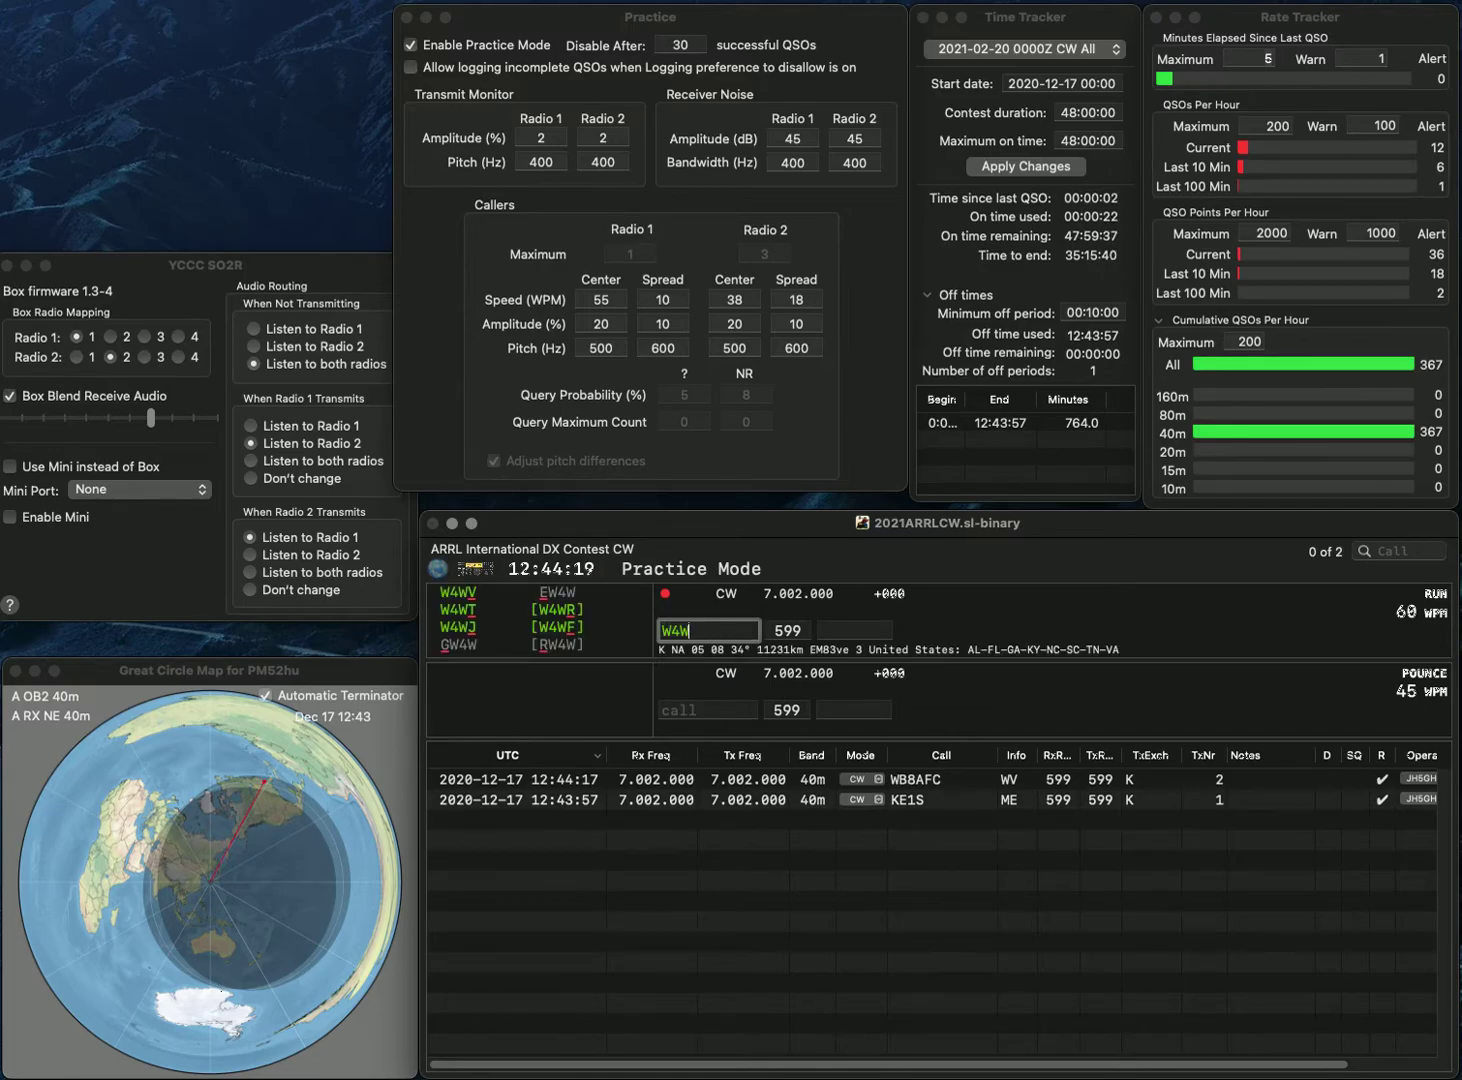
pyautogui.write('TS')
pyautogui.press('Return')
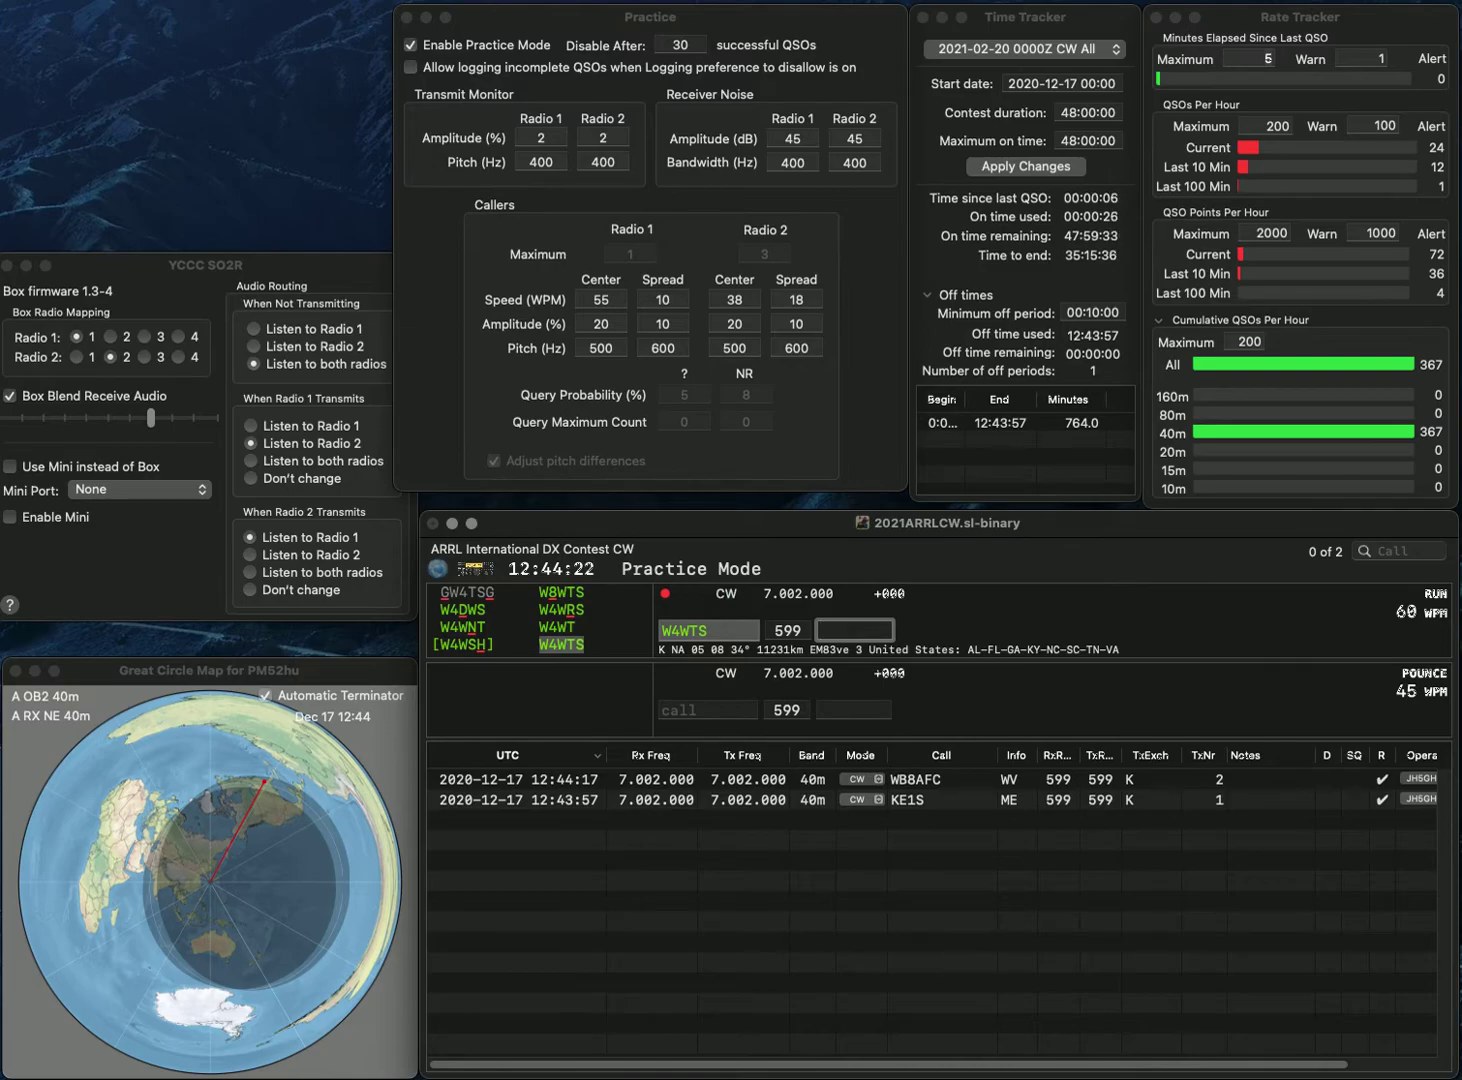
pyautogui.write('NC')
pyautogui.press('Return')
# - Work station KB8TYJ on the run radio and log the contact with received exchange MI
pyautogui.write('KD8')
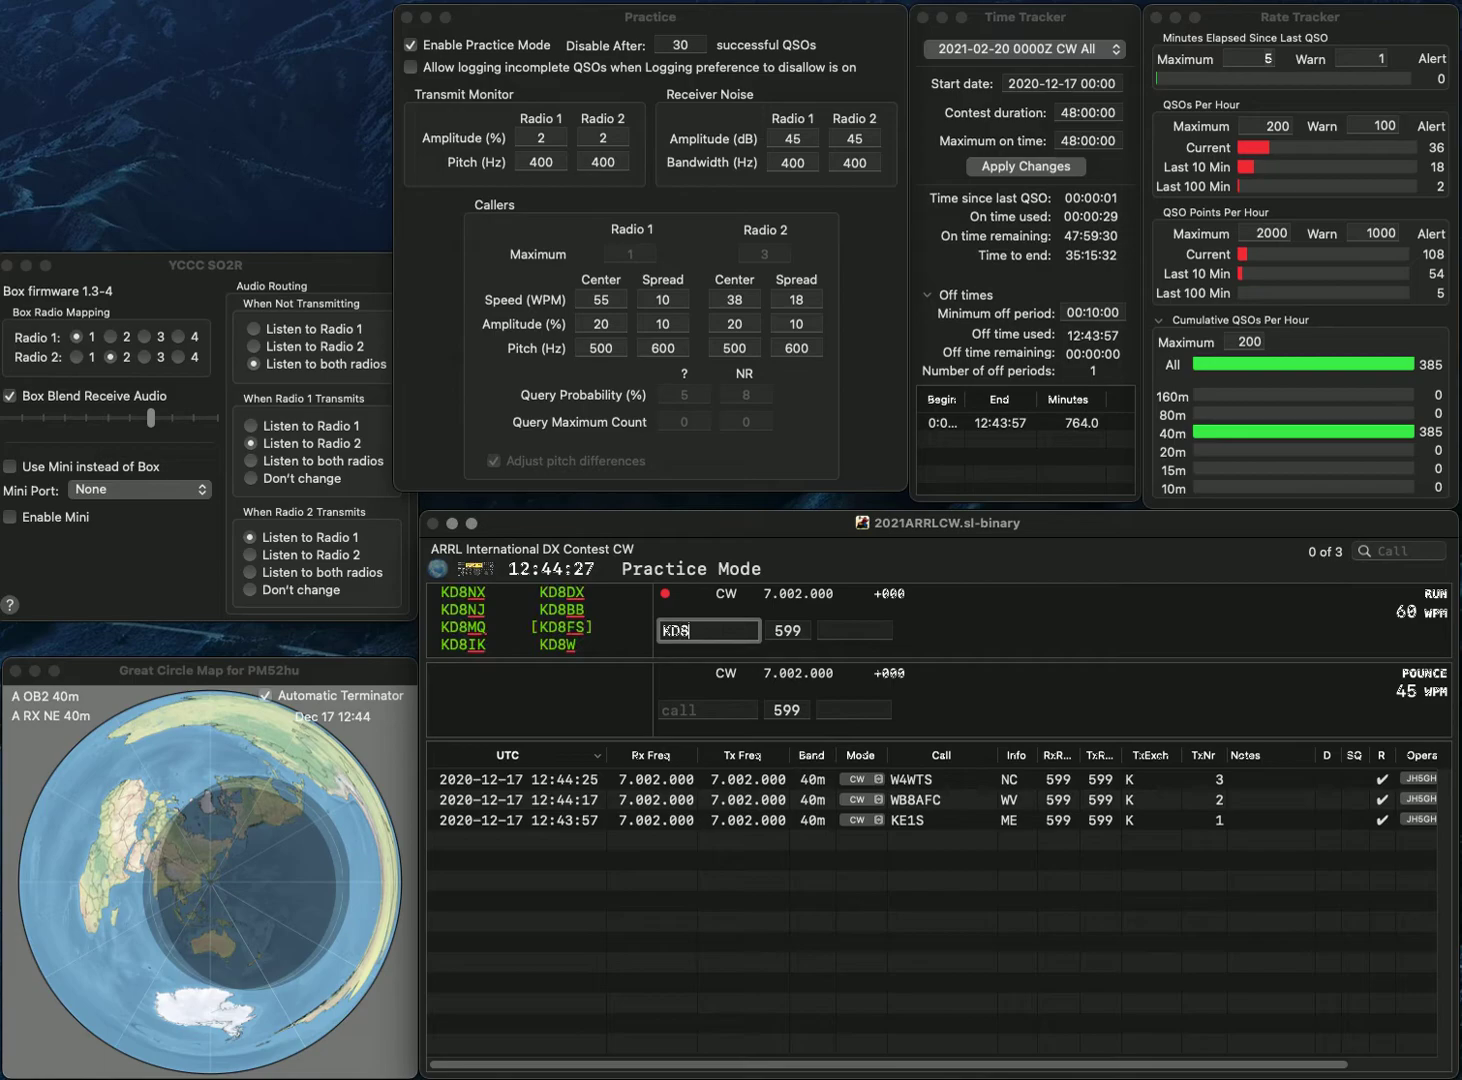
pyautogui.write('TJY')
pyautogui.press('Left')
pyautogui.press('Left')
pyautogui.press('Left')
pyautogui.press('Left')
pyautogui.press('BackSpace')
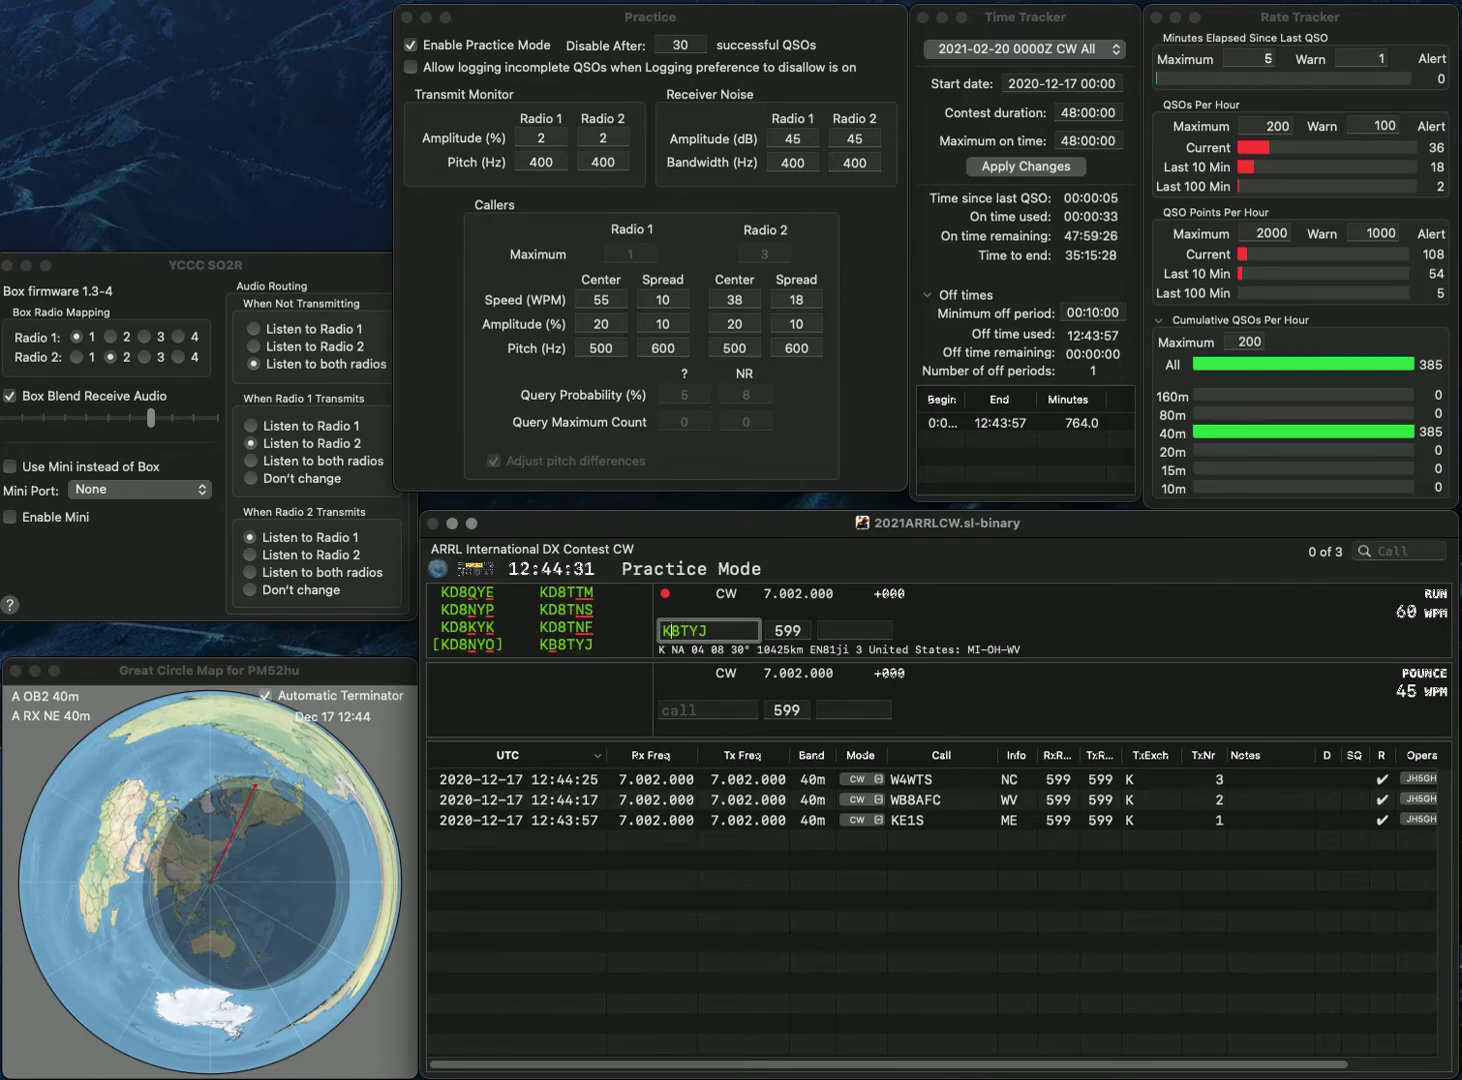
pyautogui.write('B')
pyautogui.press('Return')
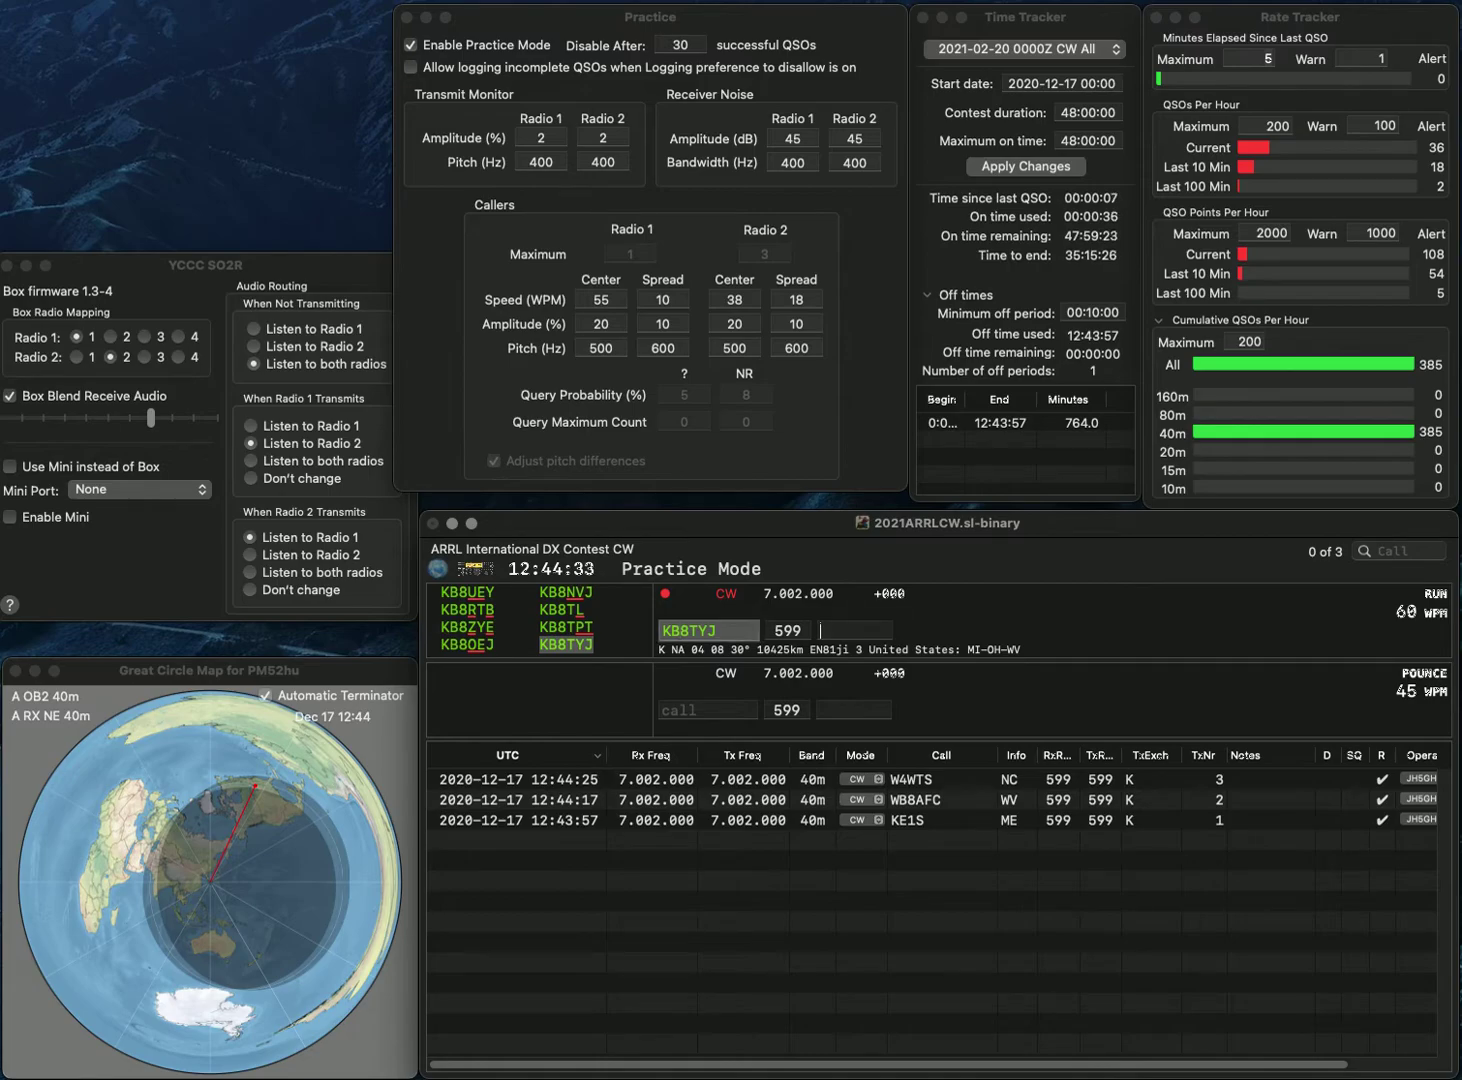
pyautogui.write('MI')
pyautogui.press('Return')
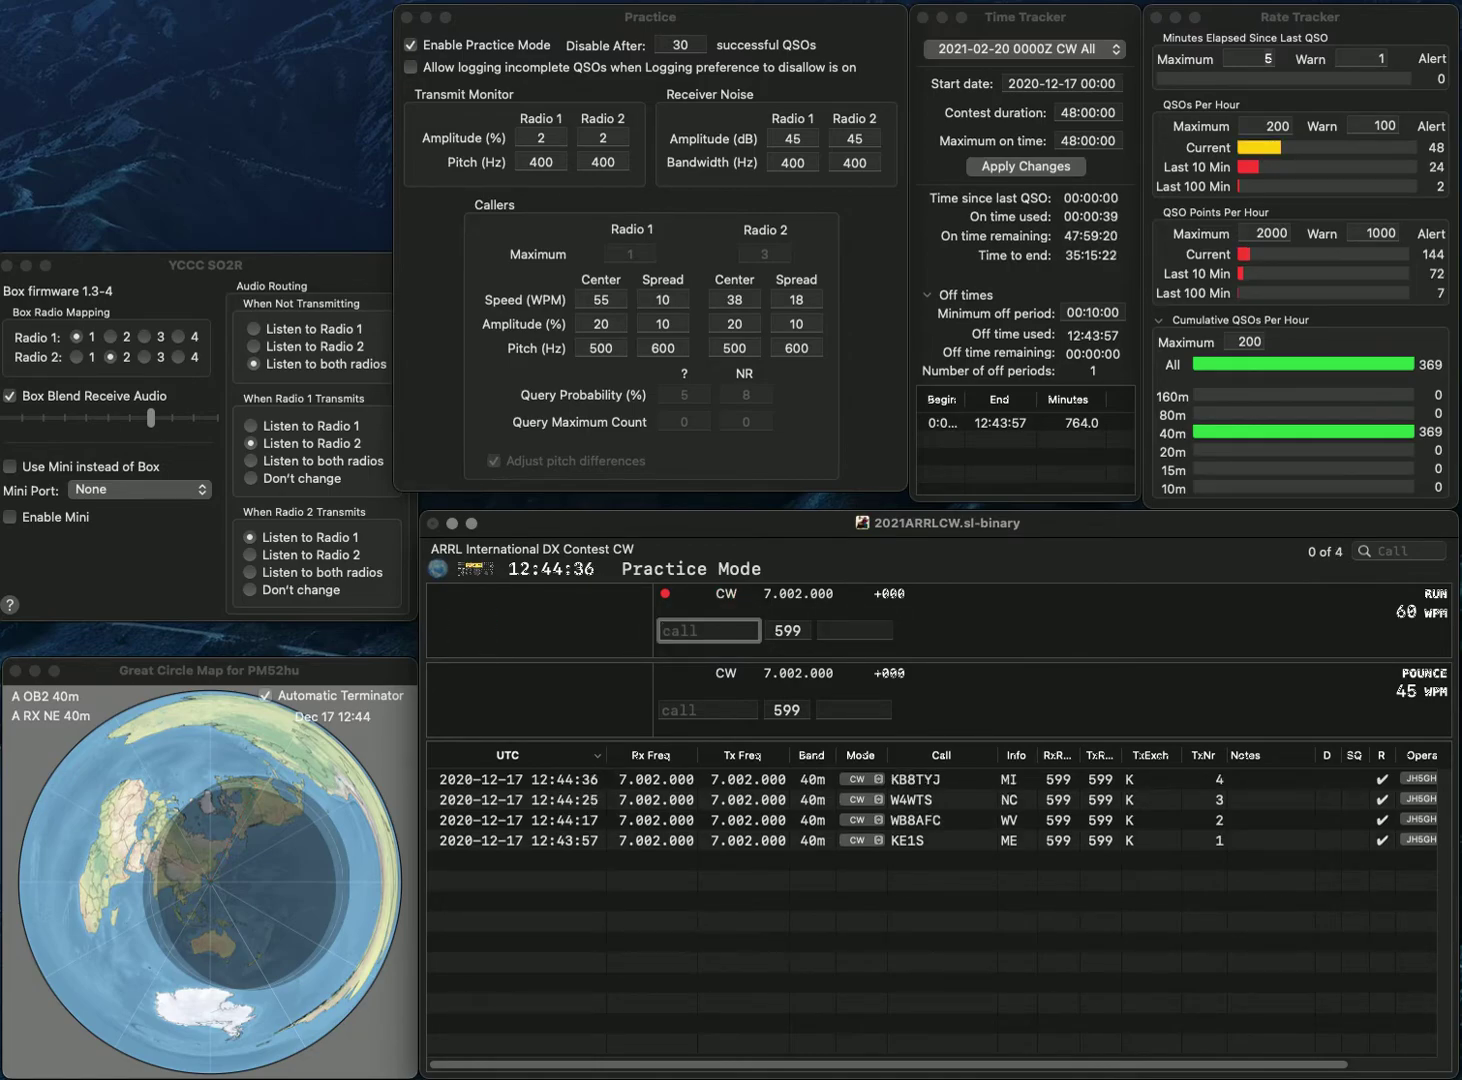
pyautogui.write('N6')
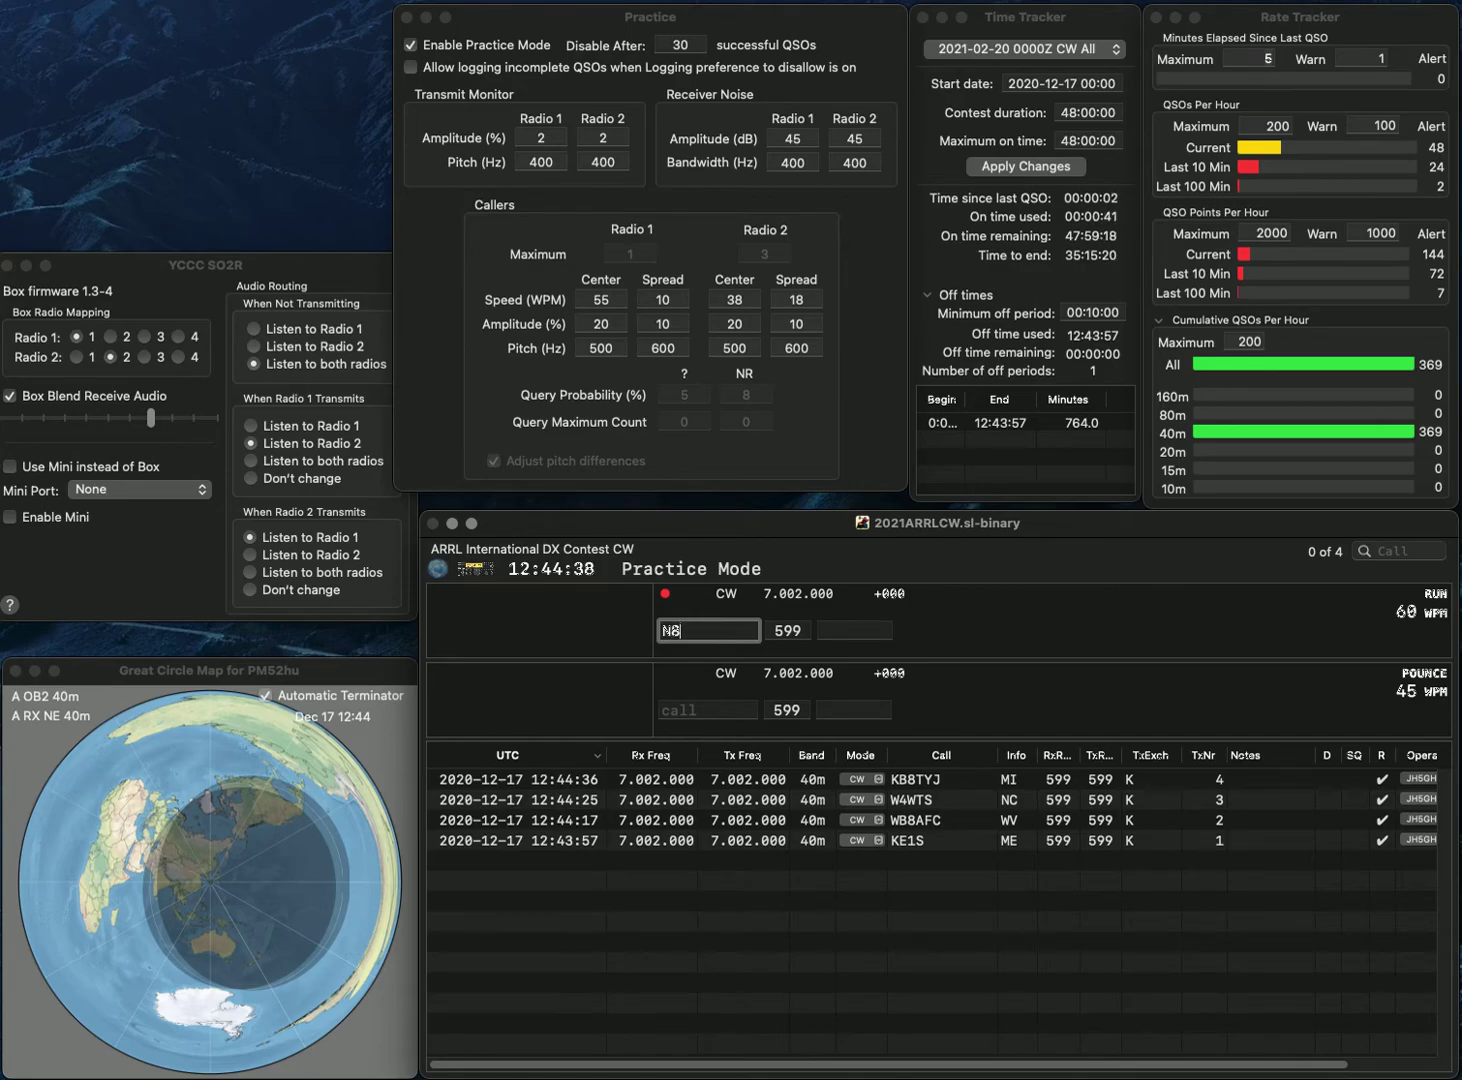
pyautogui.press('BackSpace')
pyautogui.write('9R')
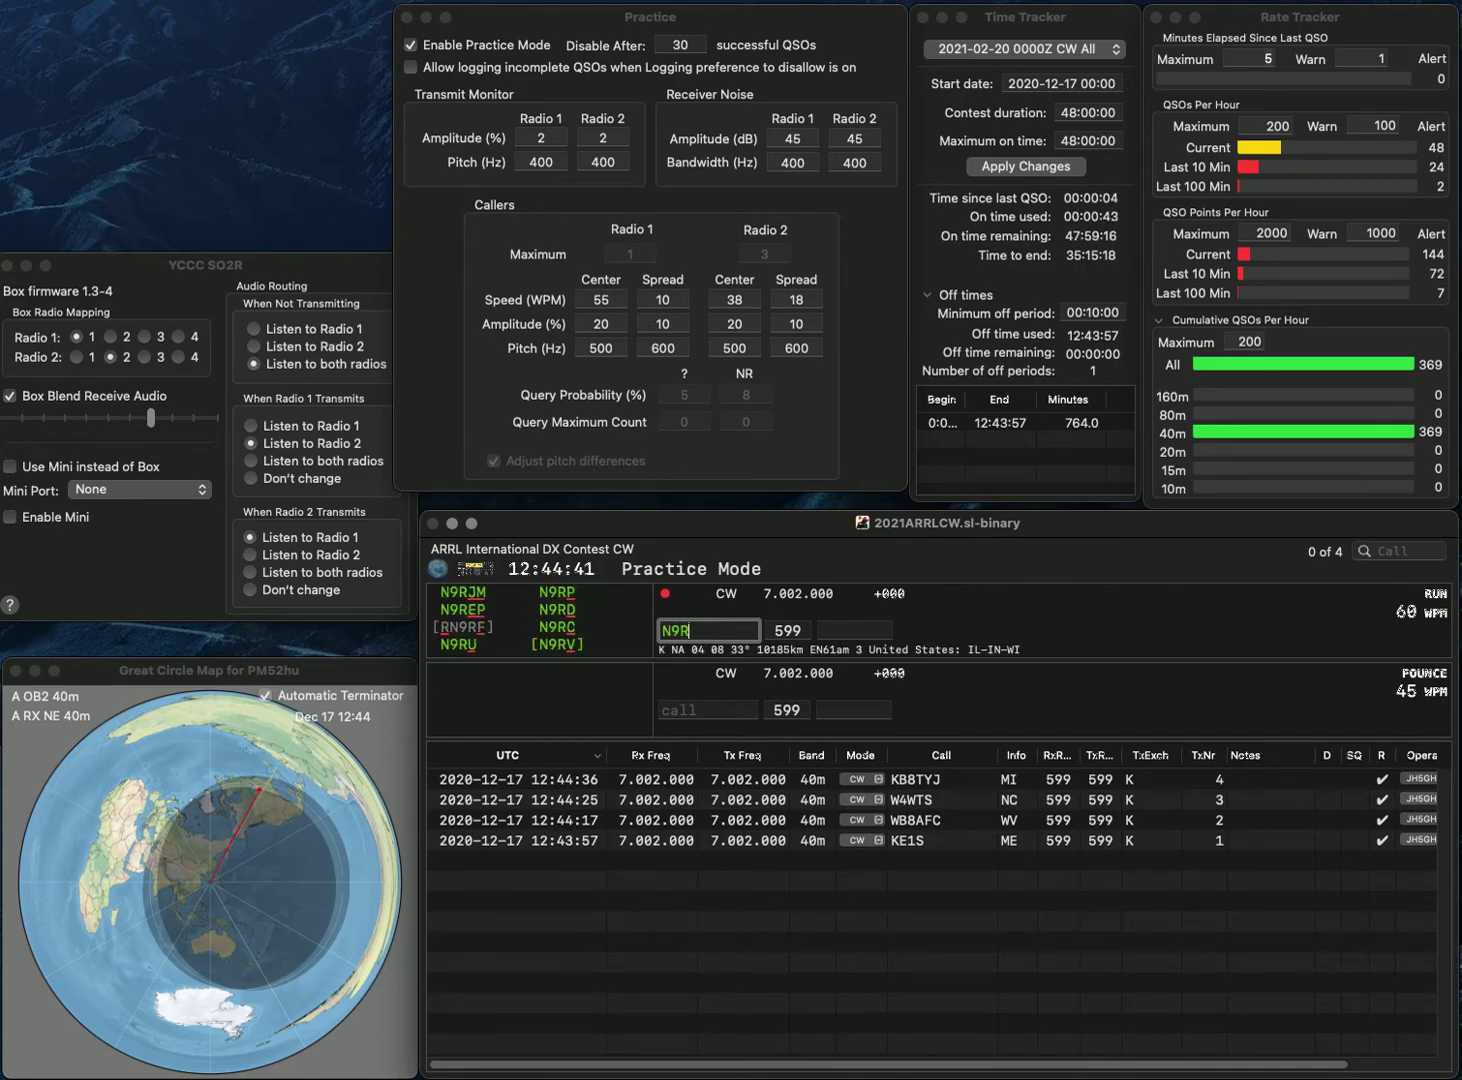
pyautogui.press('BackSpace')
pyautogui.write('RRM')
pyautogui.press('Return')
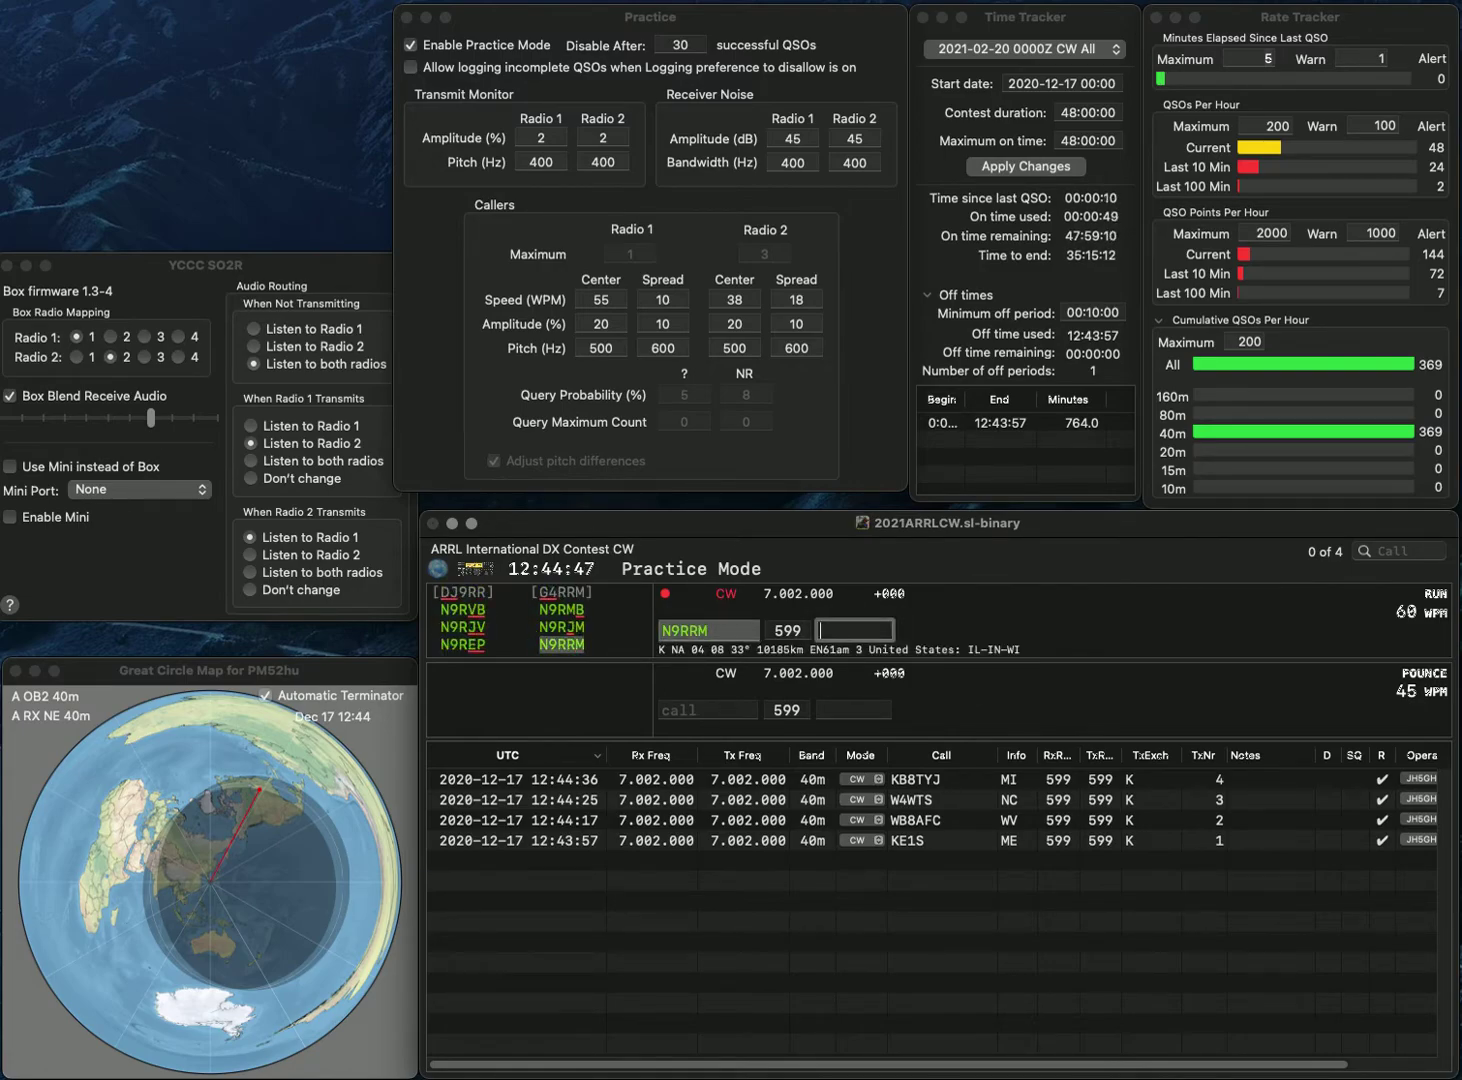
pyautogui.write('IN')
pyautogui.press('Return')
pyautogui.write('W')
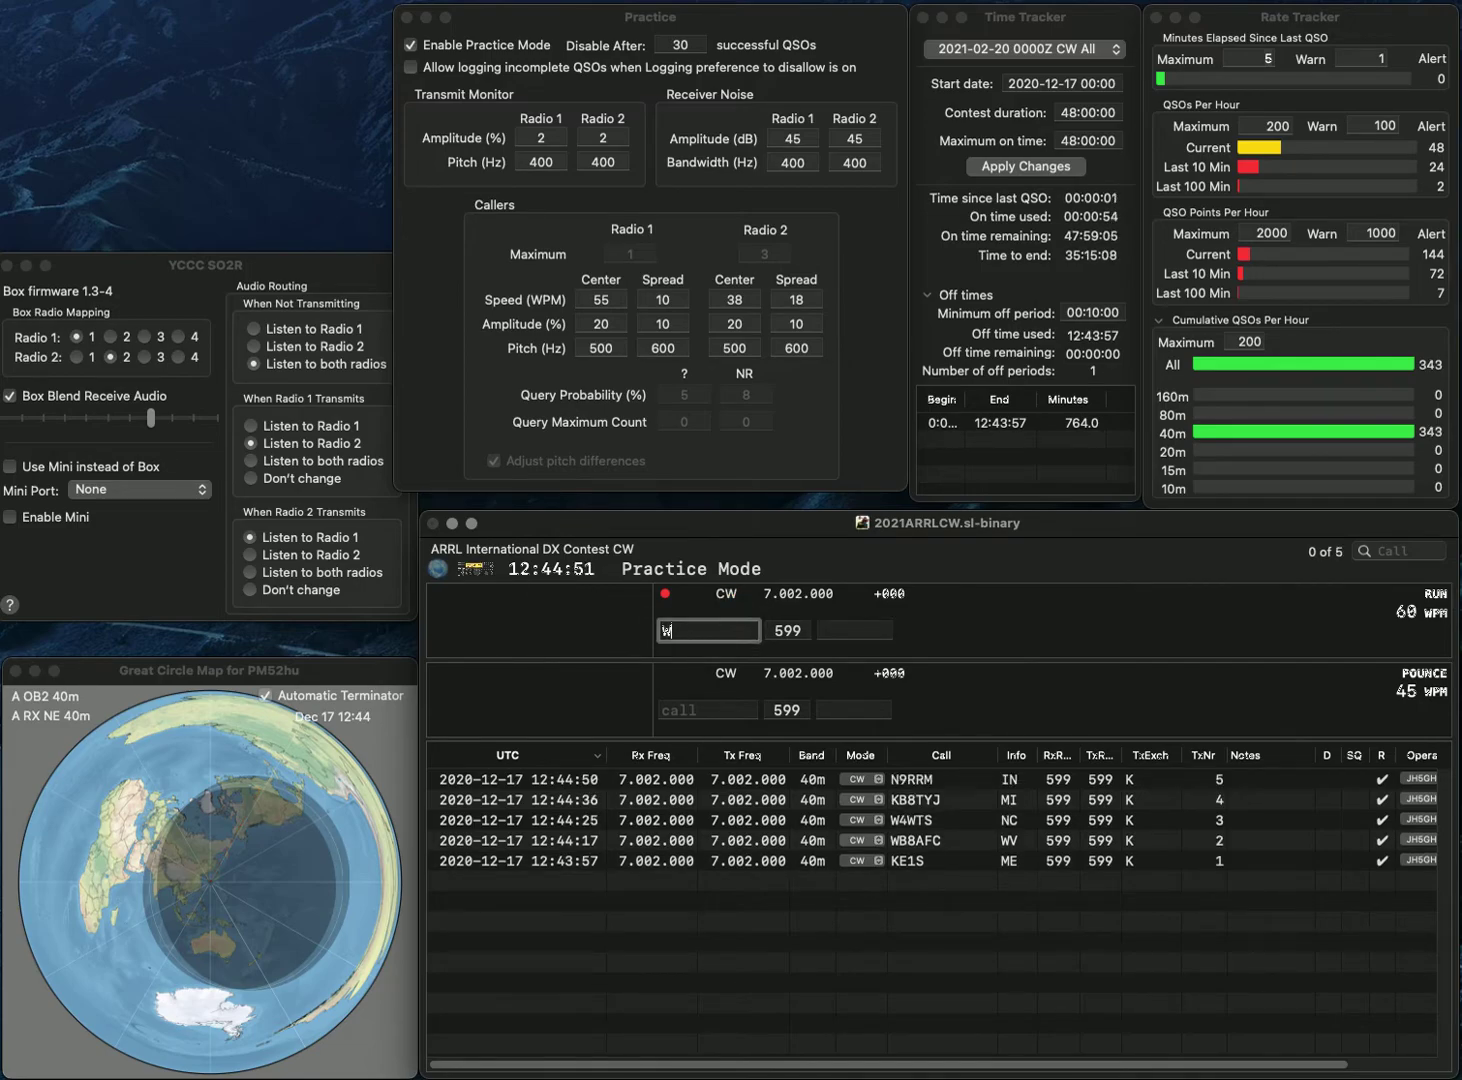
pyautogui.write('6AS')
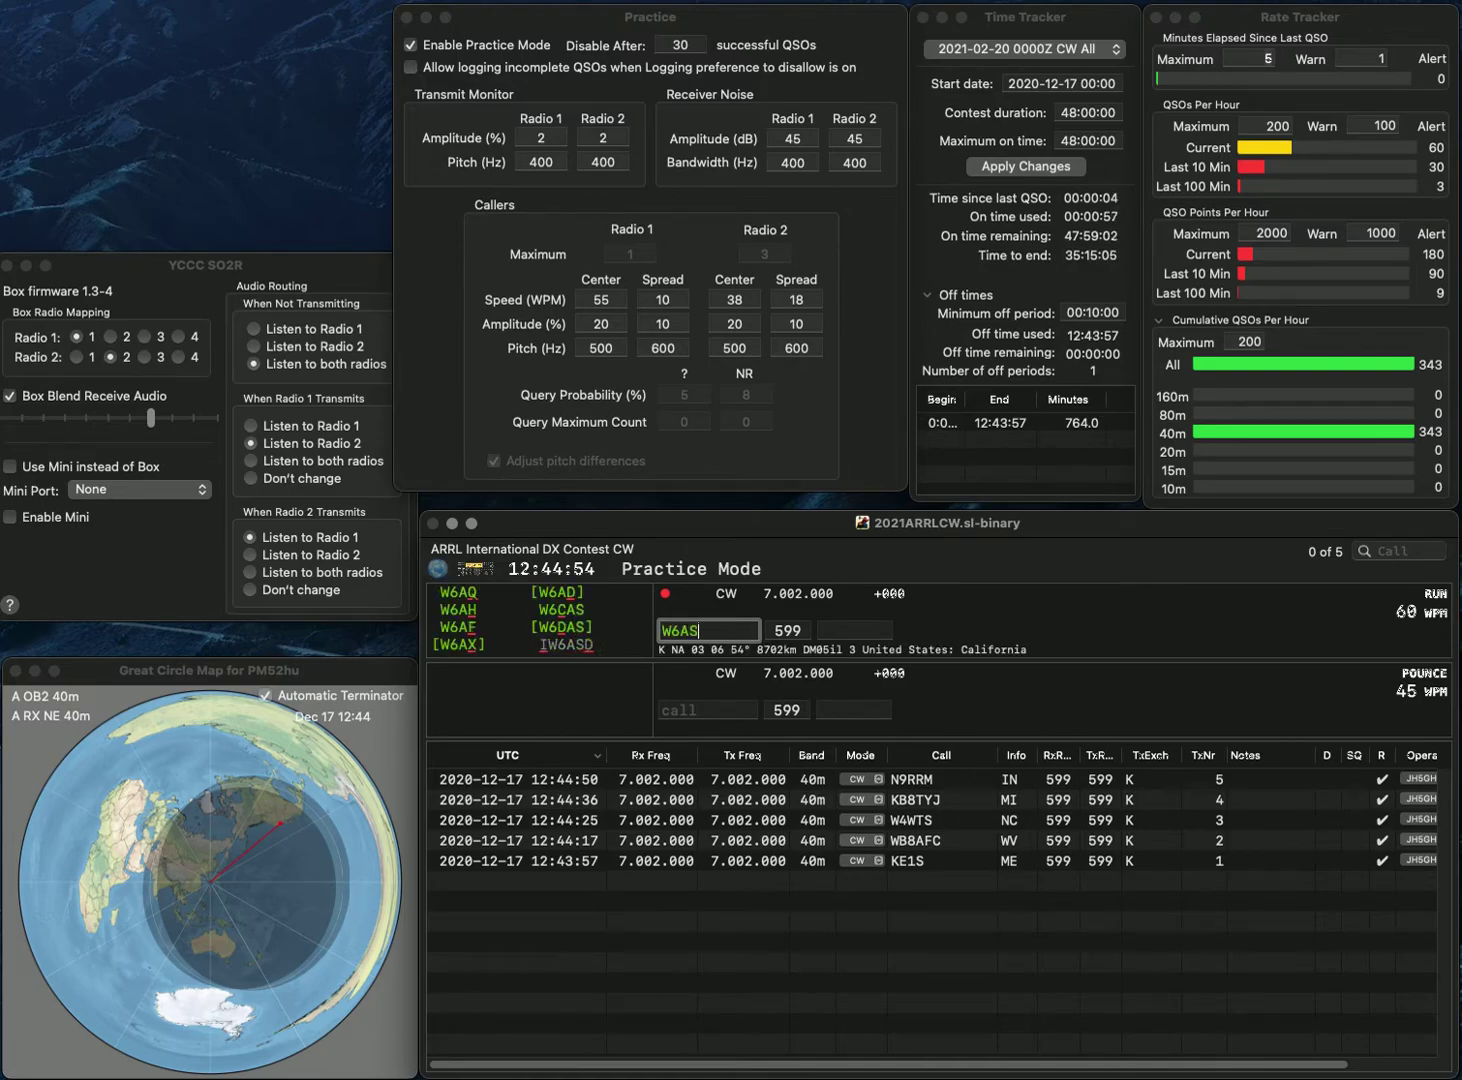
pyautogui.press('BackSpace')
pyautogui.write('H')
pyautogui.press('Return')
pyautogui.write('S')
pyautogui.press('BackSpace')
pyautogui.write('CA')
pyautogui.press('Return')
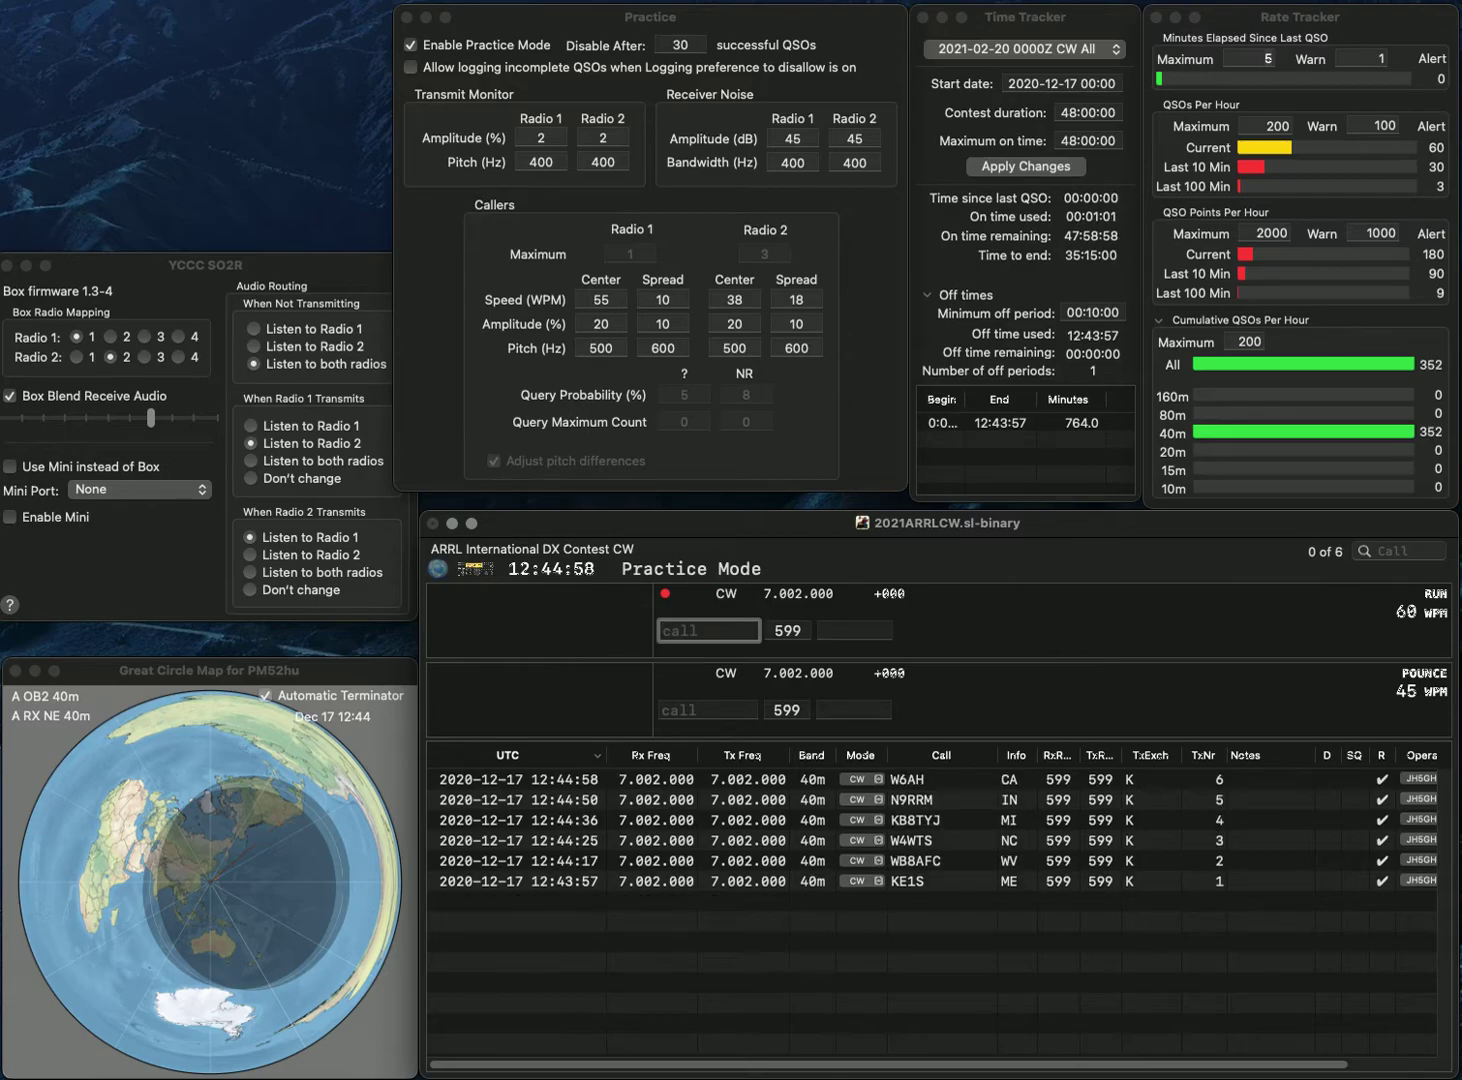
# - Work station K4WJ on the run radio and log the contact with received exchange AL
pyautogui.write('K4VJ')
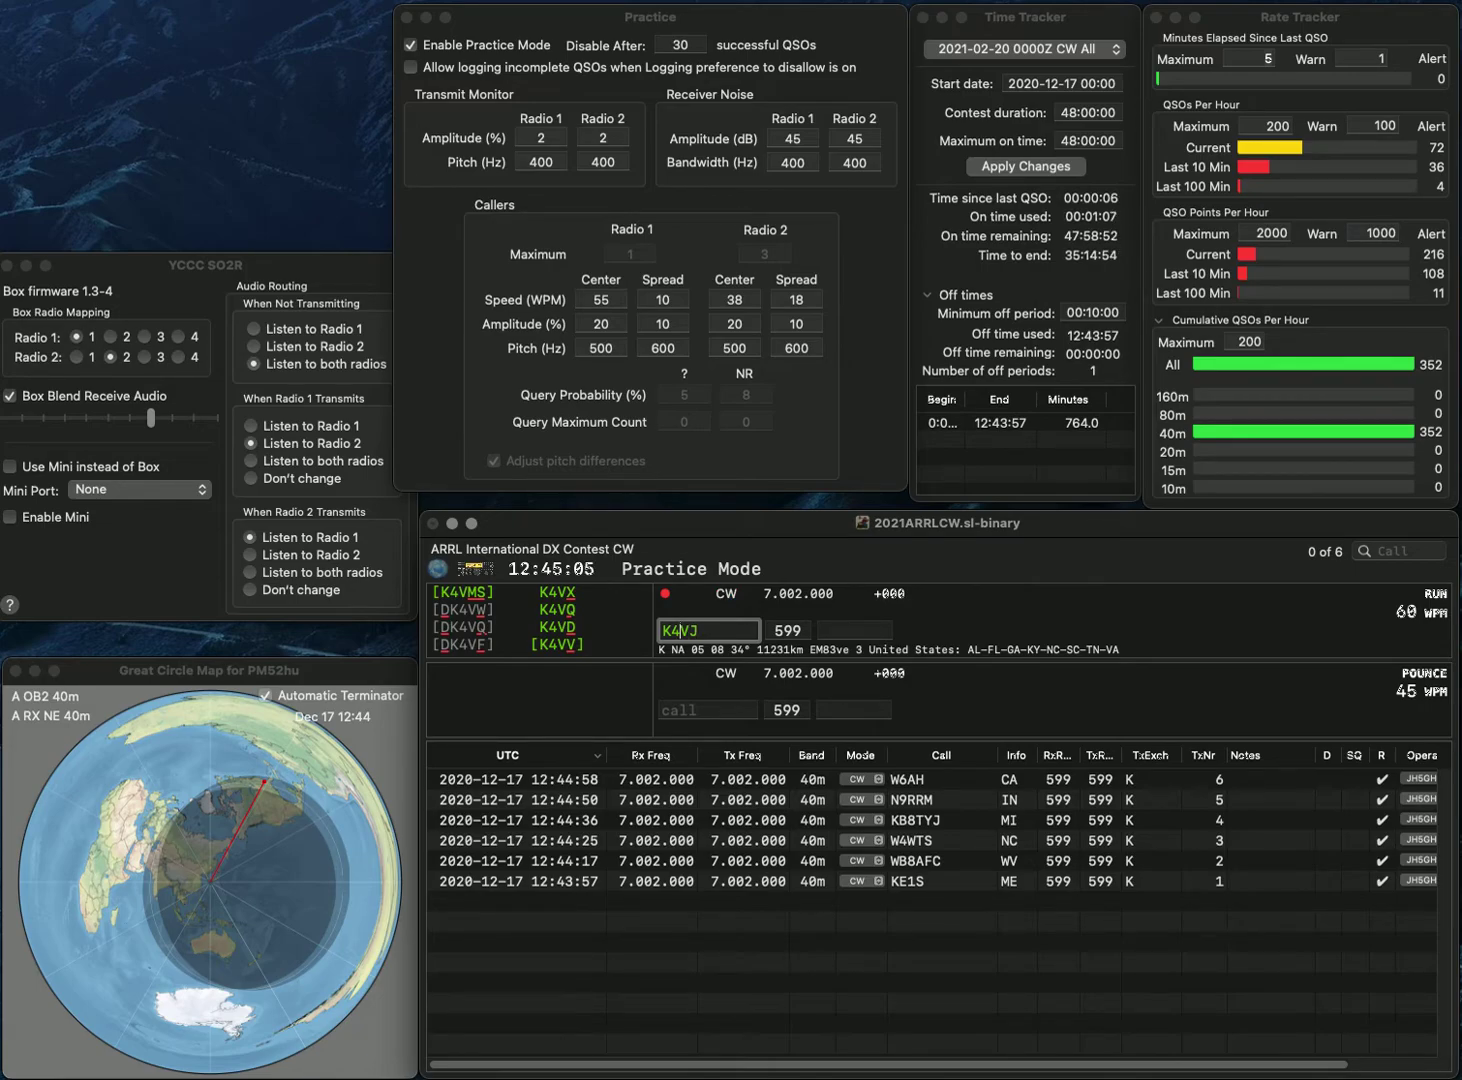
pyautogui.write('W')
pyautogui.press('Tab')
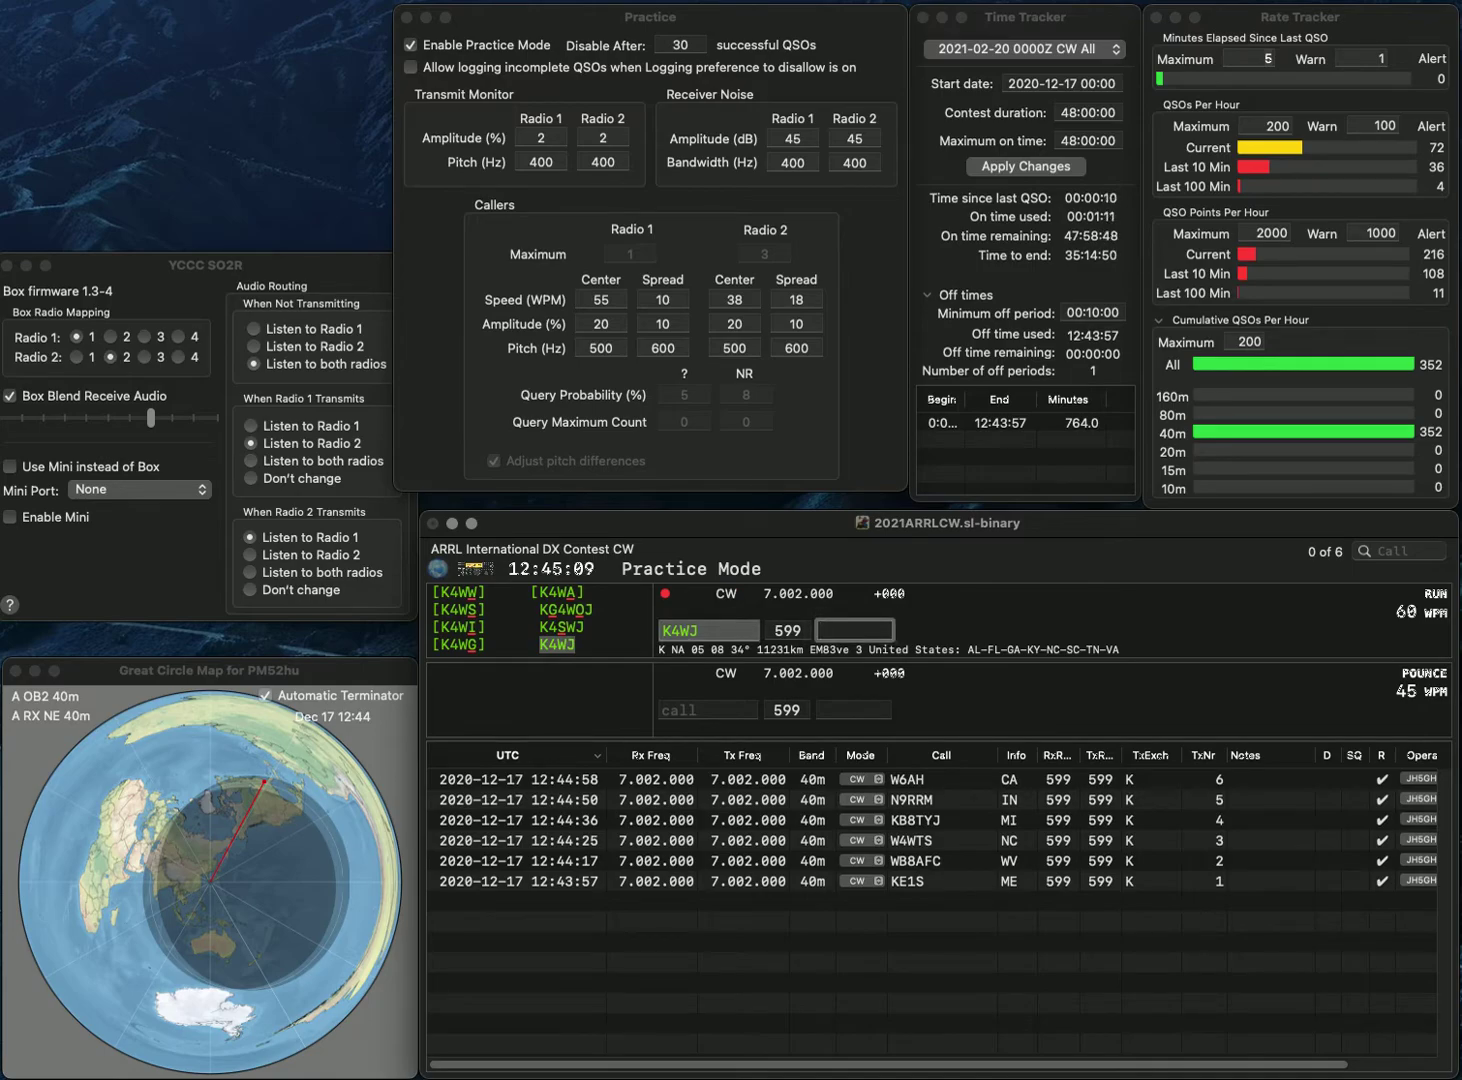
pyautogui.write('AL')
pyautogui.press('Return')
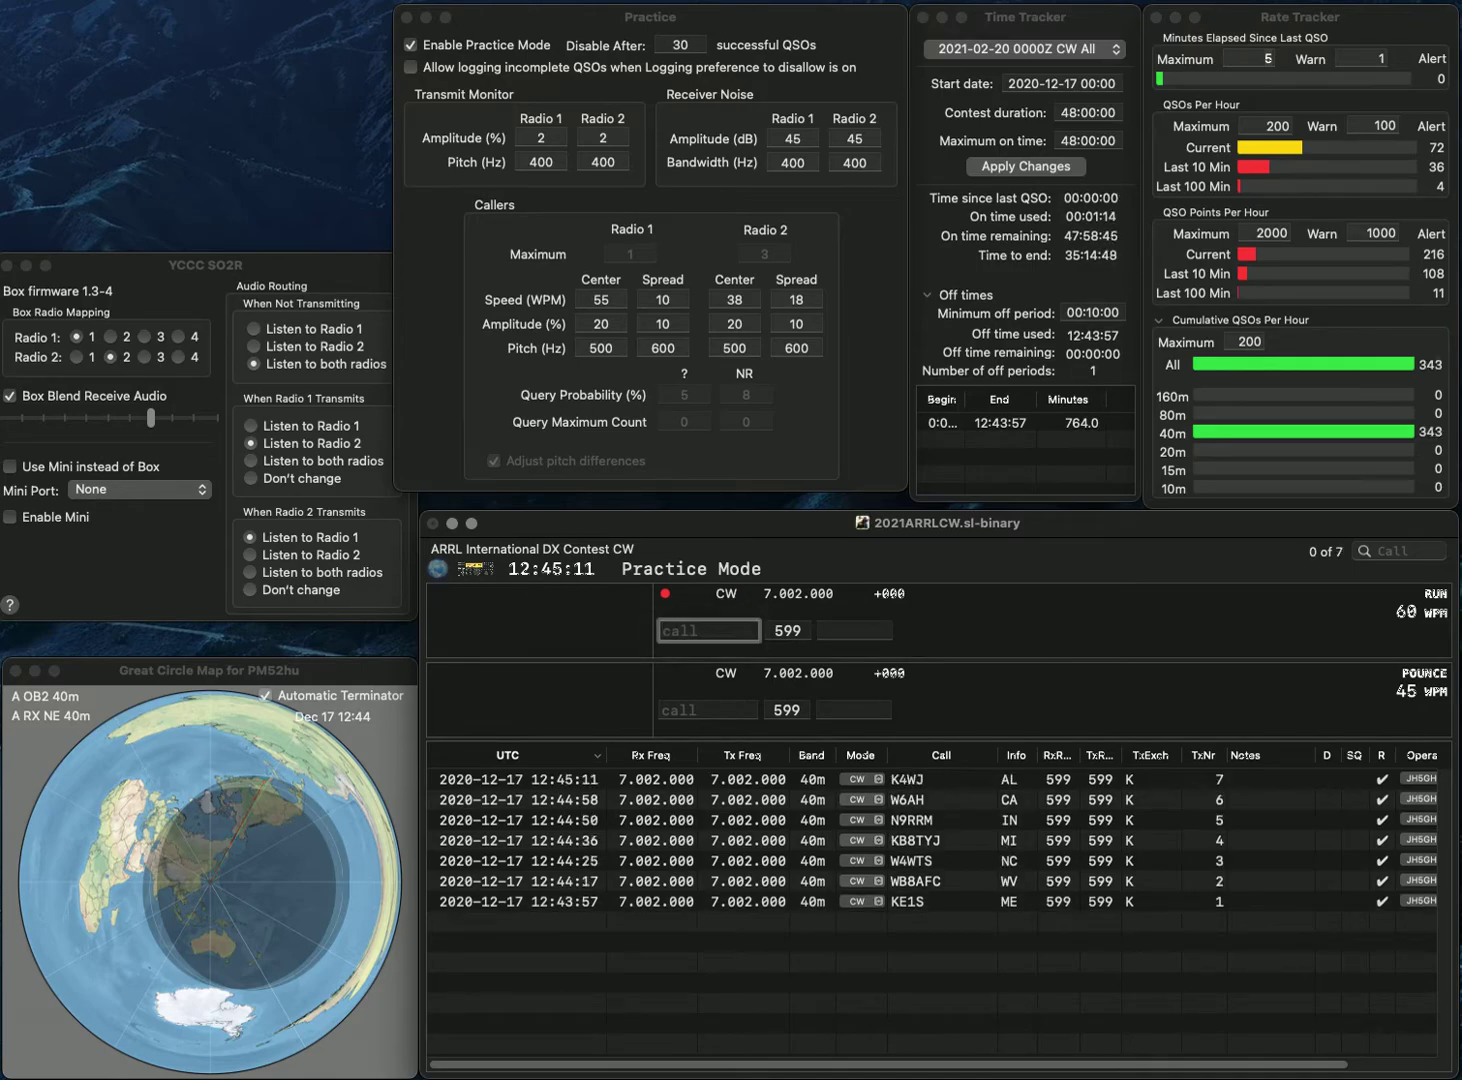
# - Work station AB4KJ on the run radio and log the contact with received exchange TN
pyautogui.write('AB')
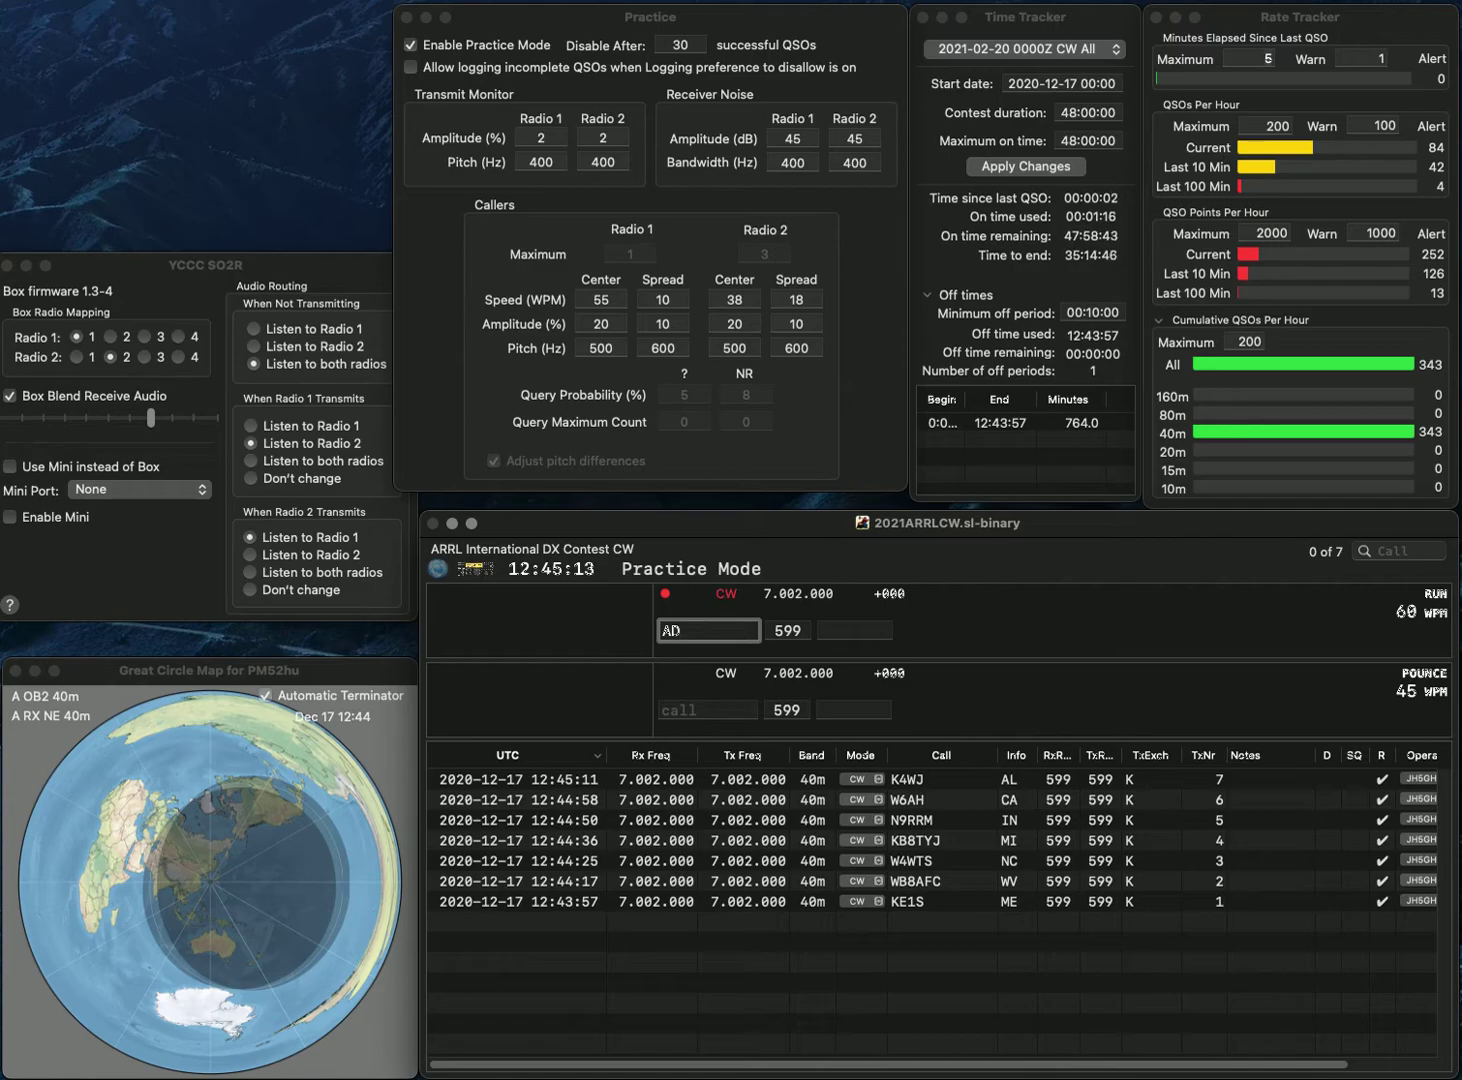
pyautogui.write('4KJ')
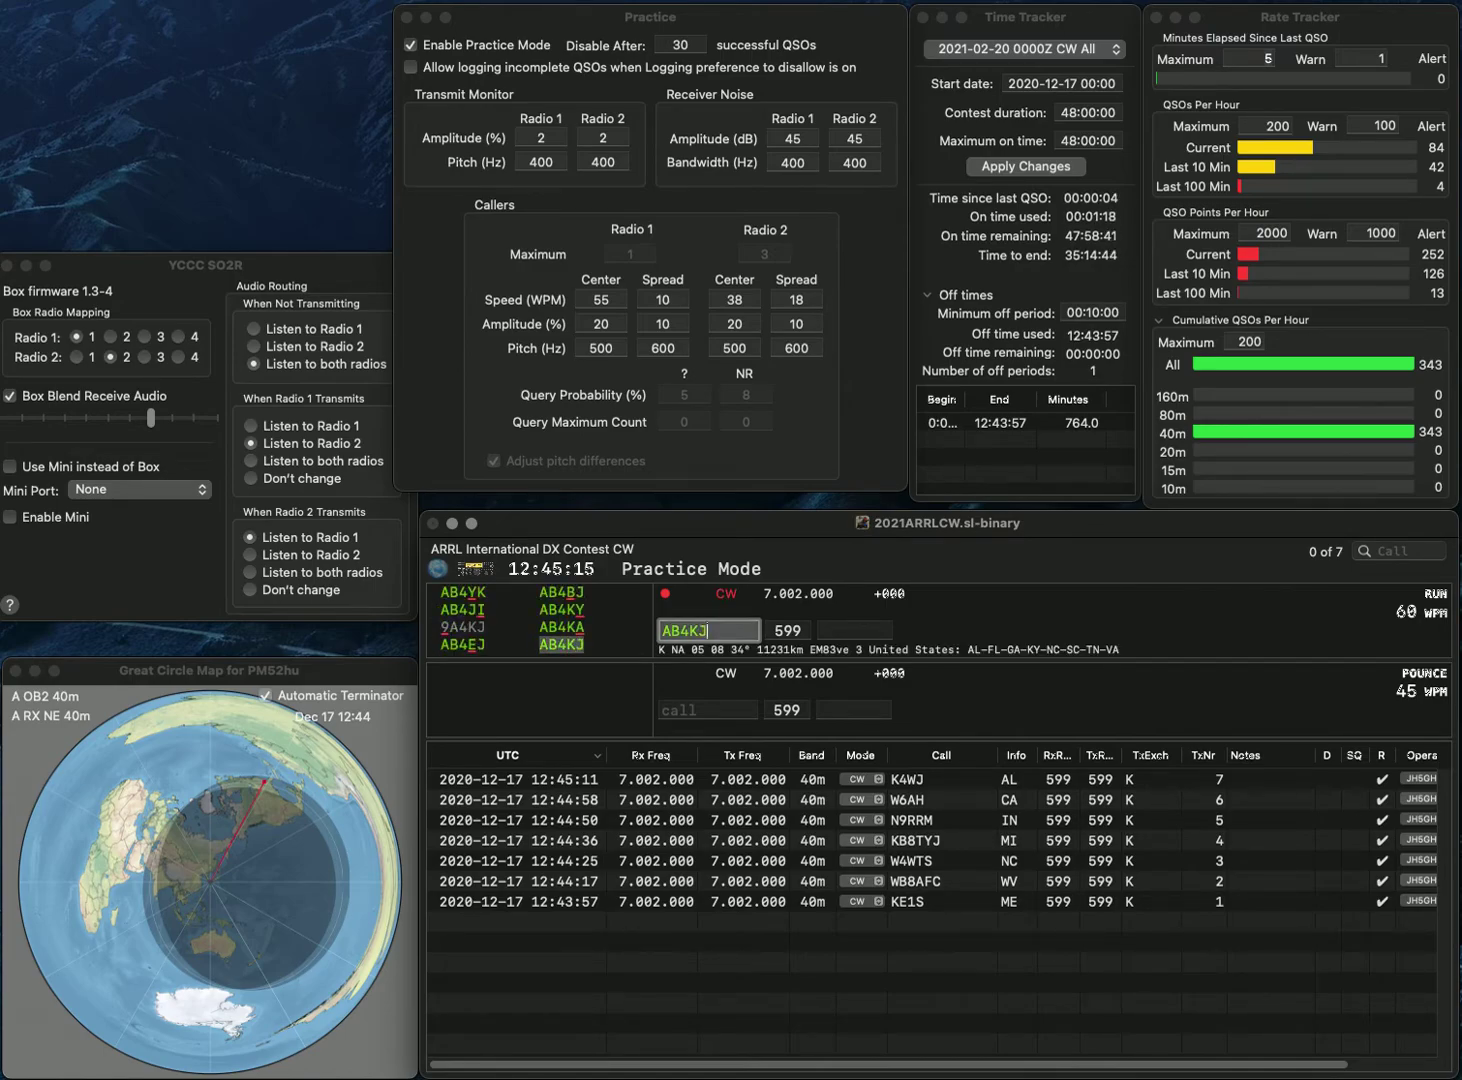
pyautogui.press('Tab')
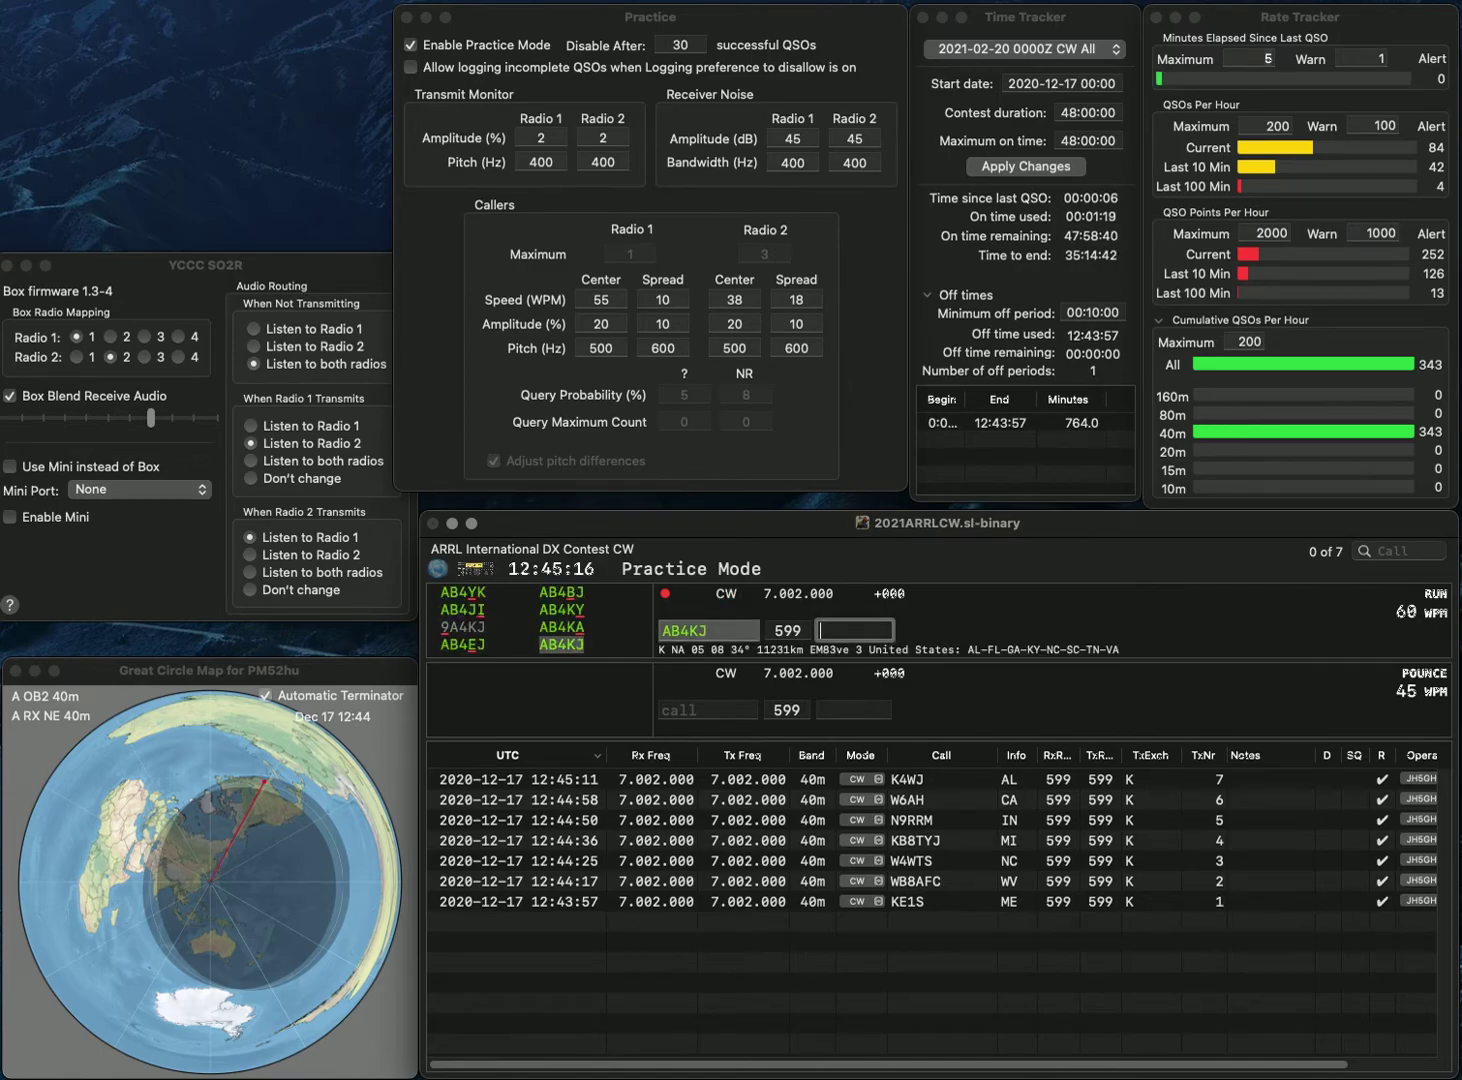
pyautogui.write('TN')
pyautogui.press('Return')
# - Work station W4CU on the run radio and log the contact with received exchange FL
pyautogui.write('W')
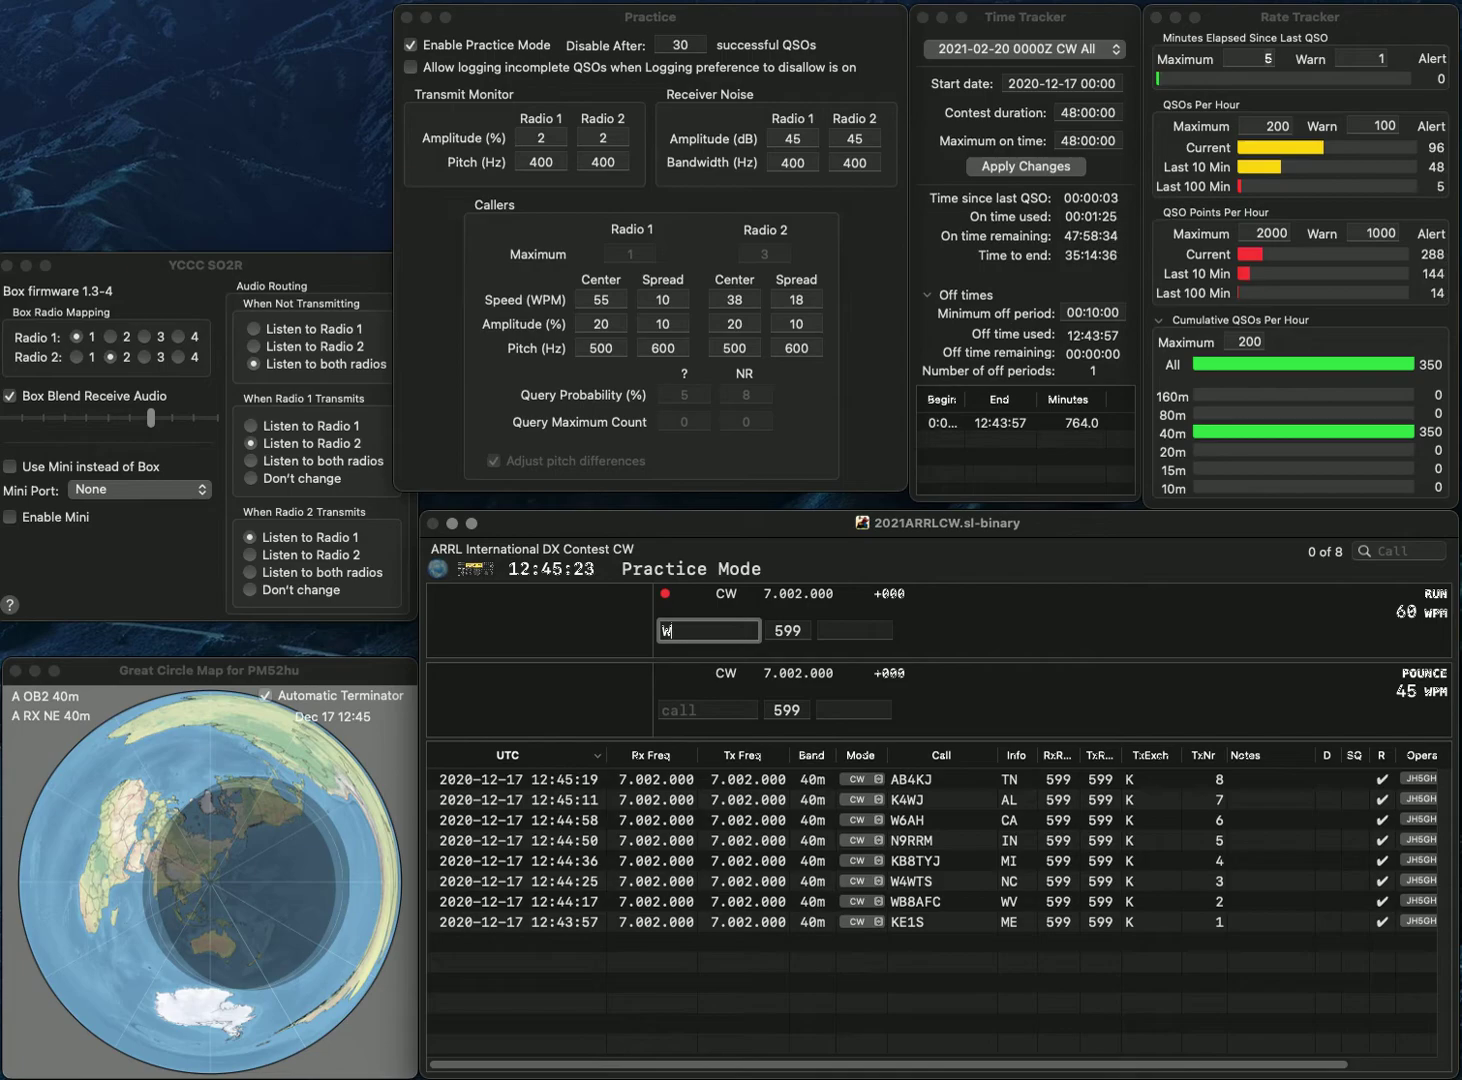
pyautogui.write('4CV')
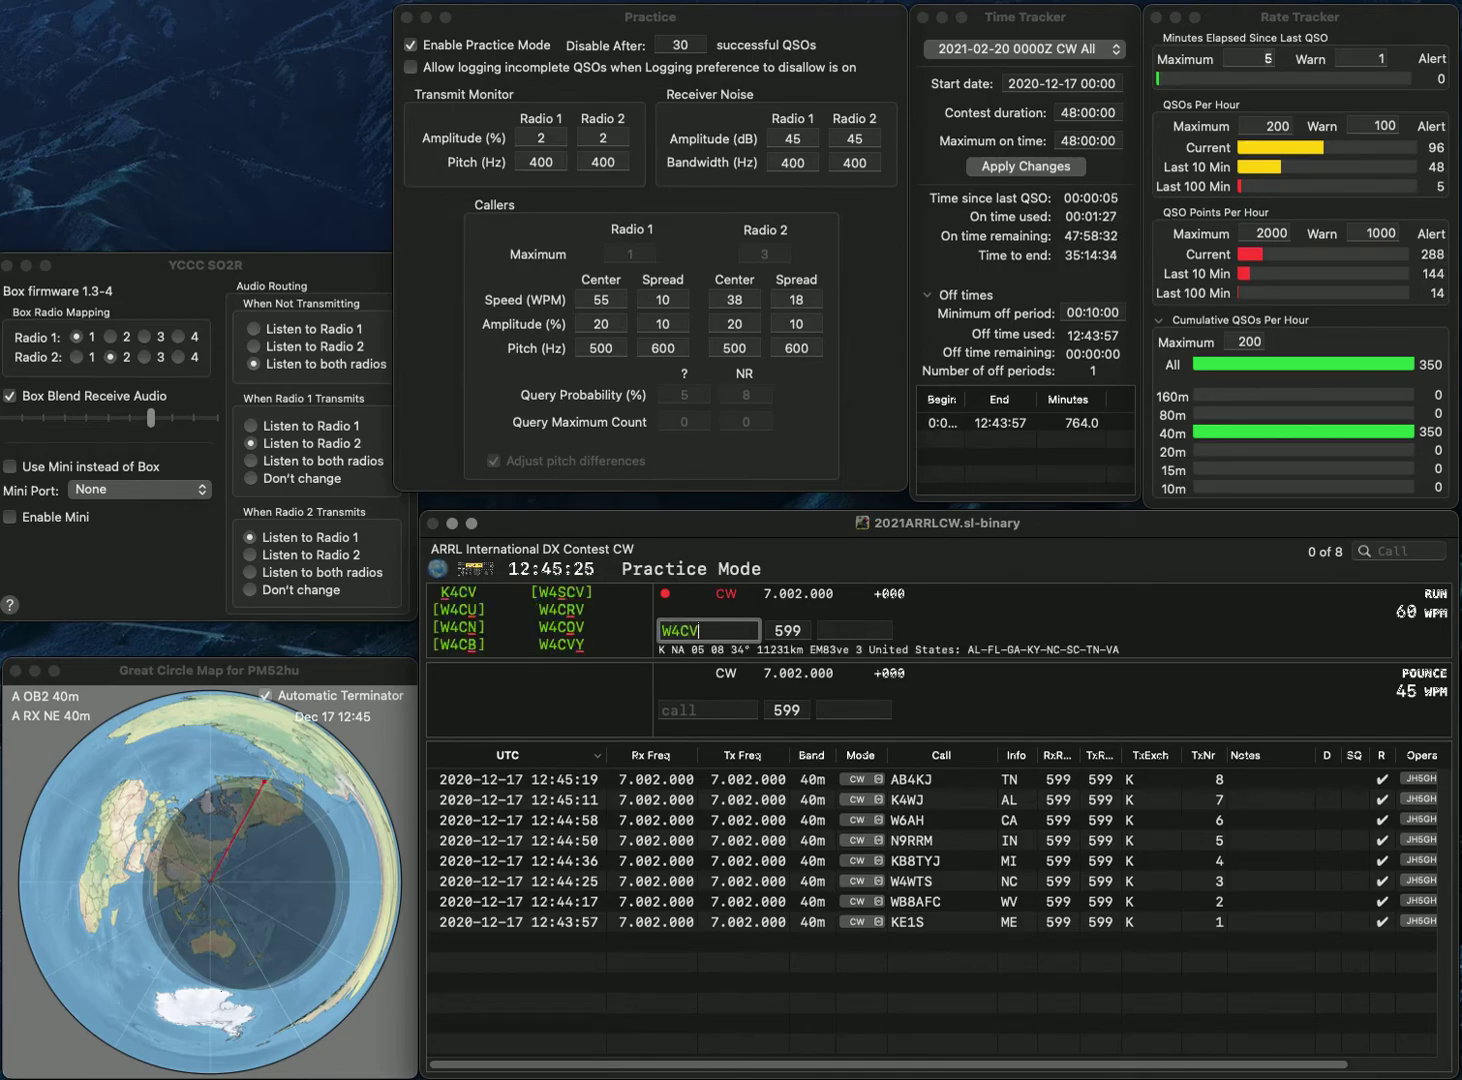
pyautogui.press('BackSpace')
pyautogui.write('U')
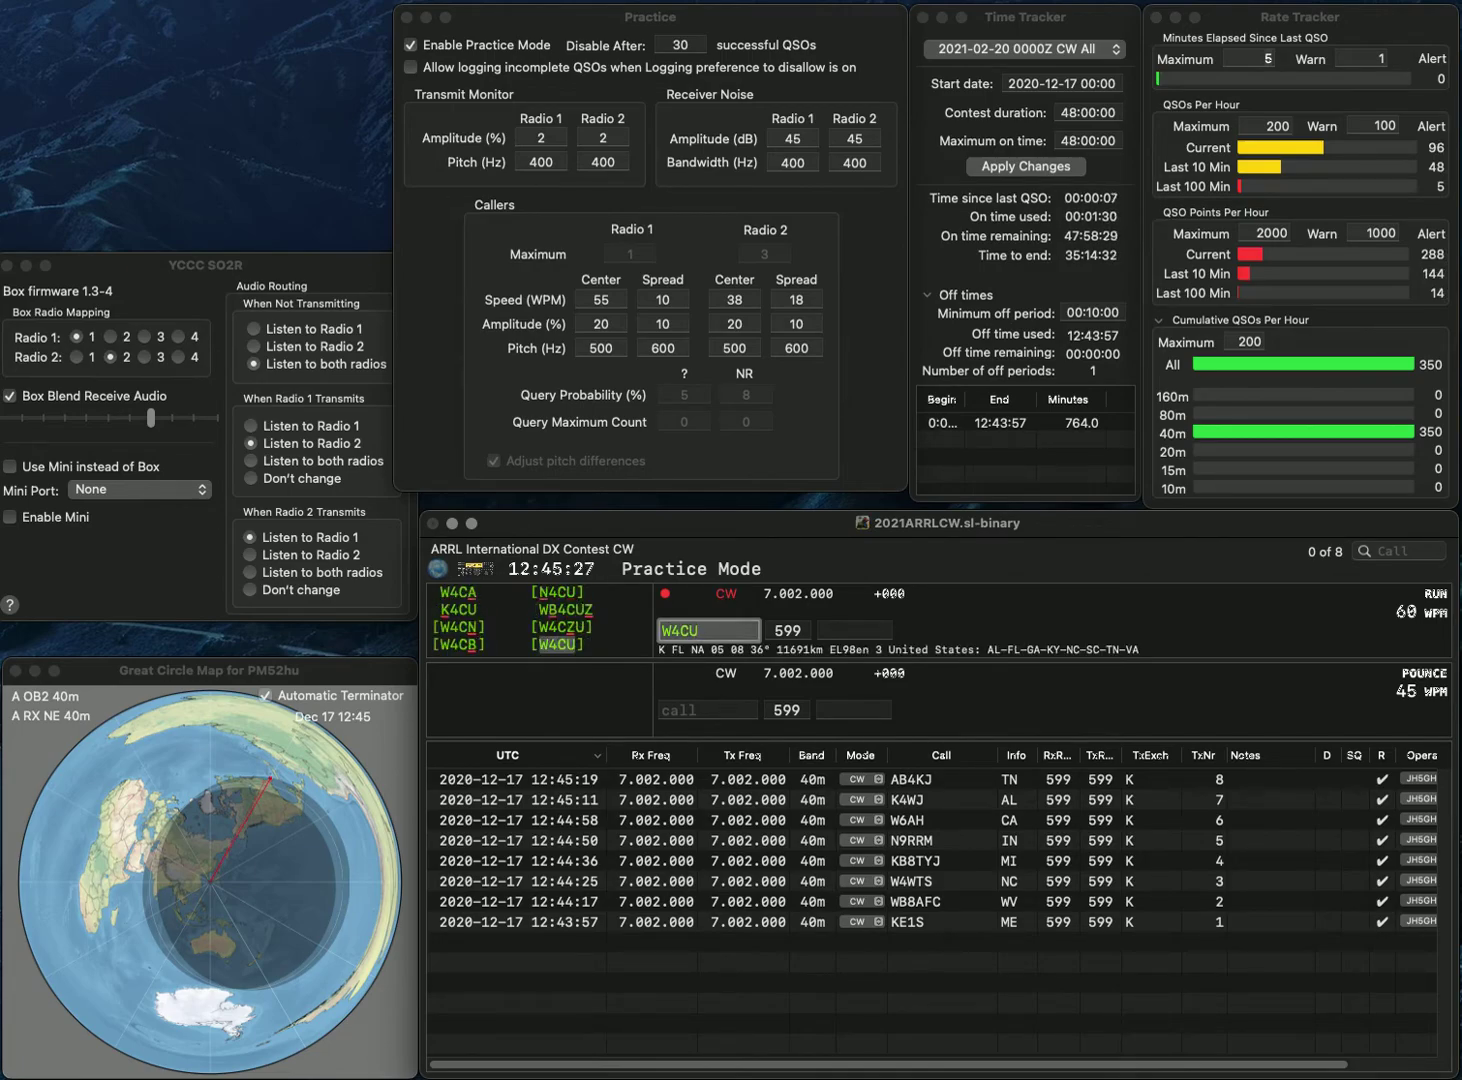
pyautogui.press('space')
pyautogui.write('FL')
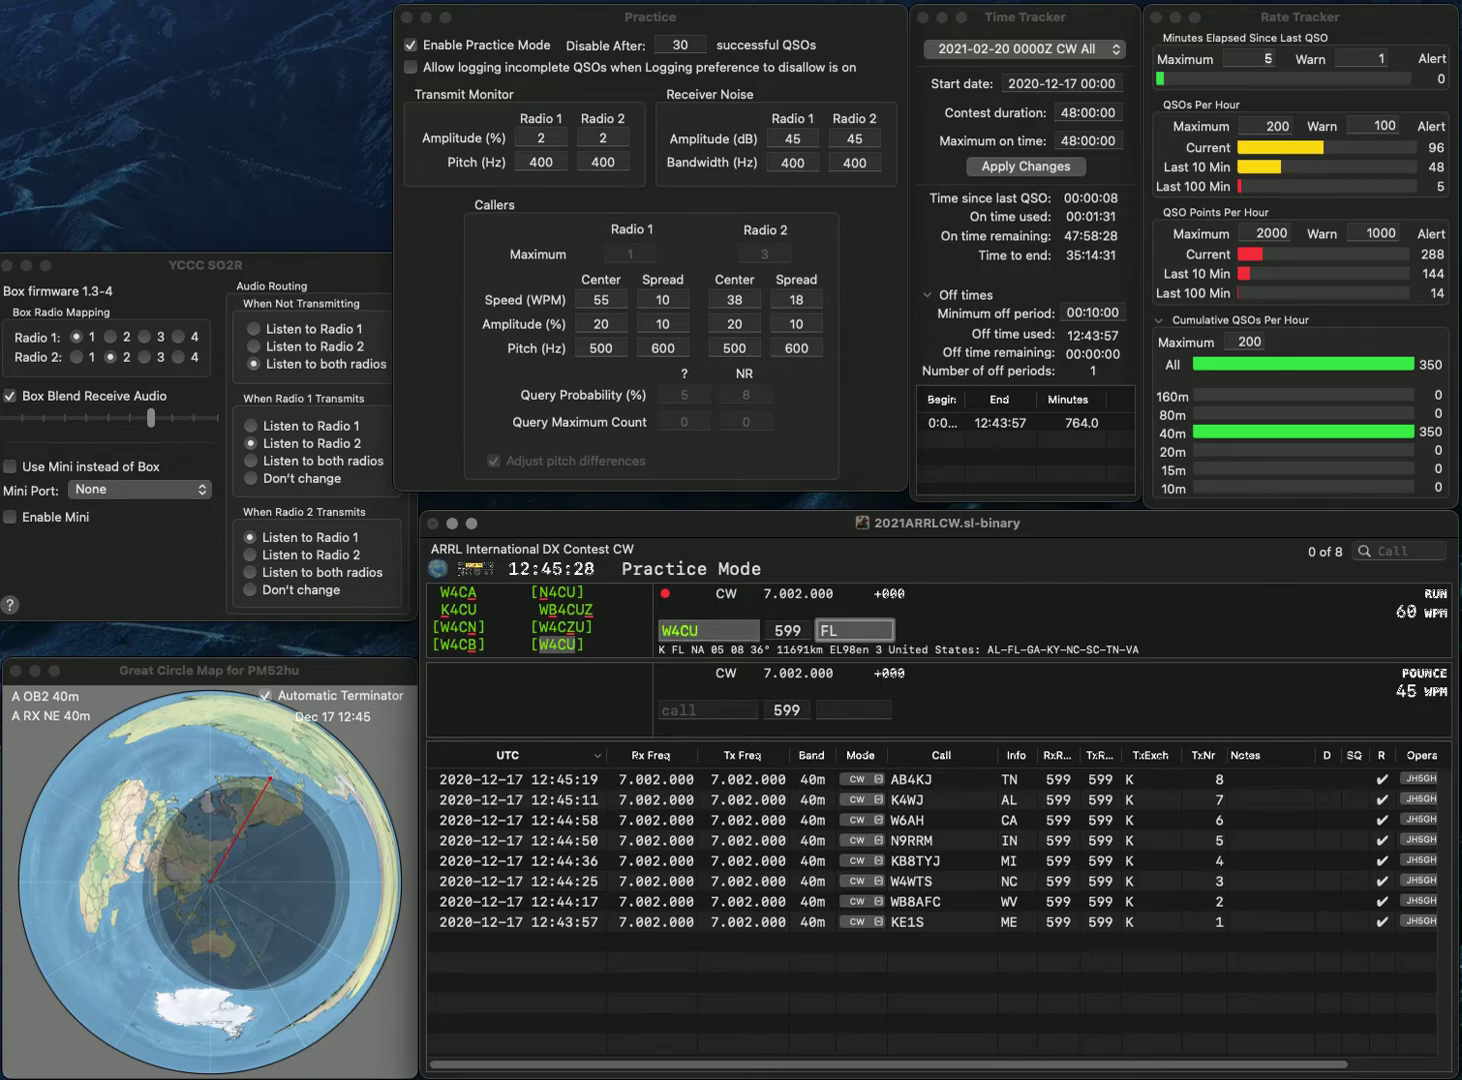
pyautogui.press('Return')
pyautogui.write('VE6')
pyautogui.press('BackSpace')
pyautogui.write('7DZO')
pyautogui.press('Tab')
pyautogui.write('BC')
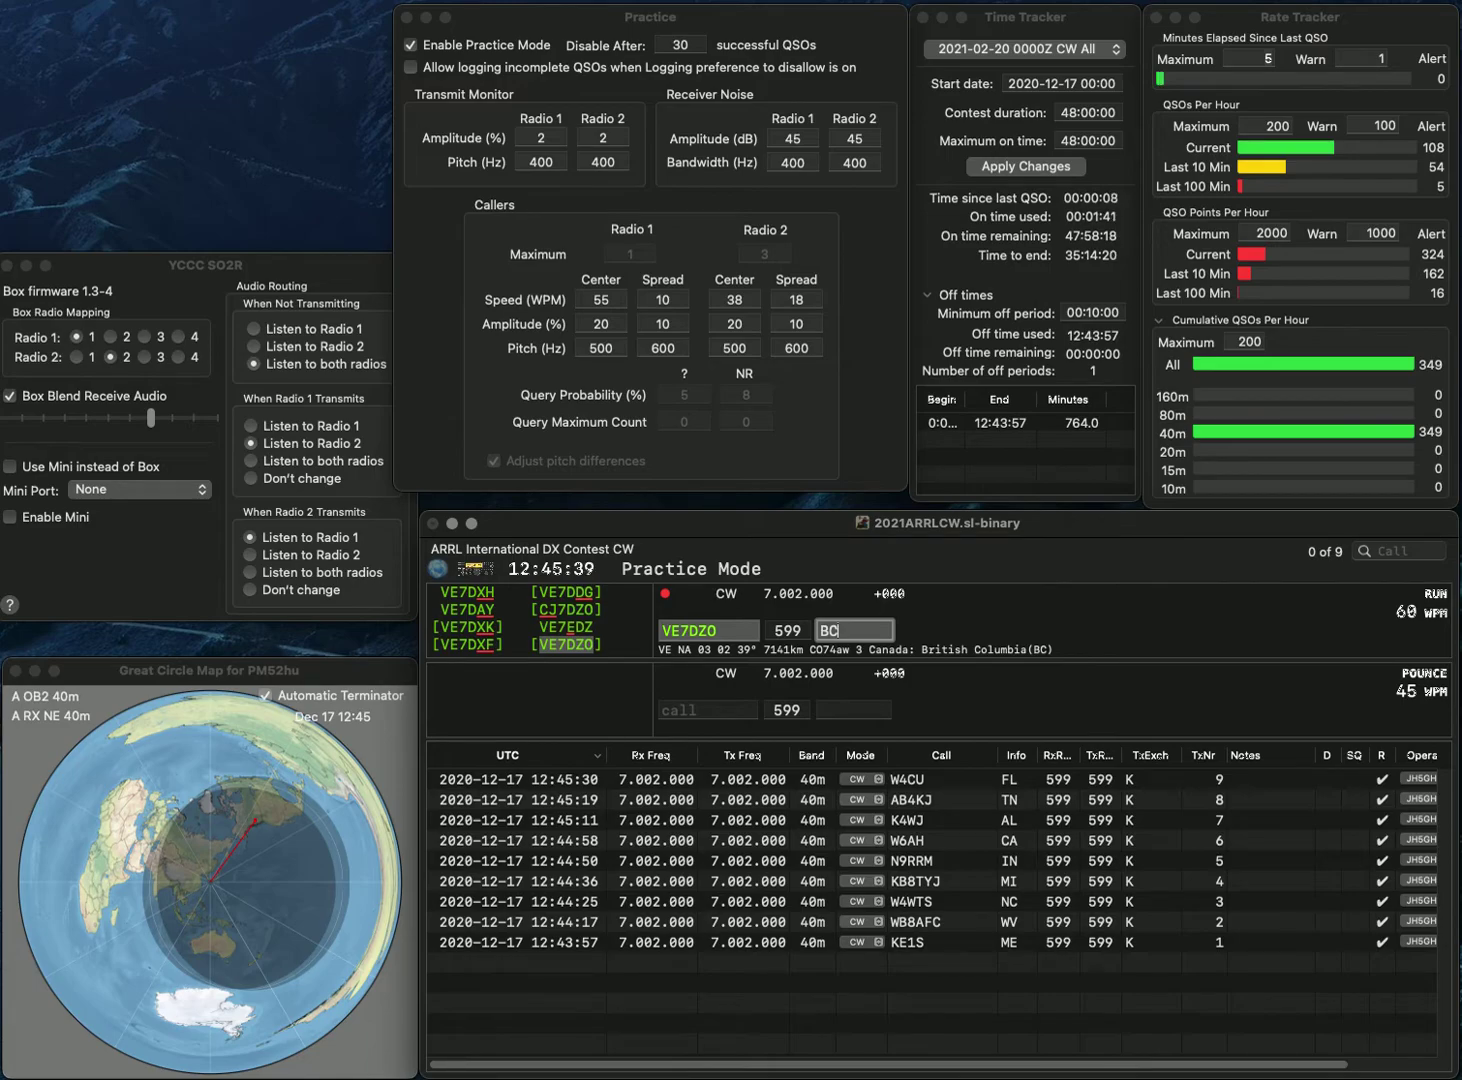
pyautogui.press('Return')
pyautogui.write('VE2')
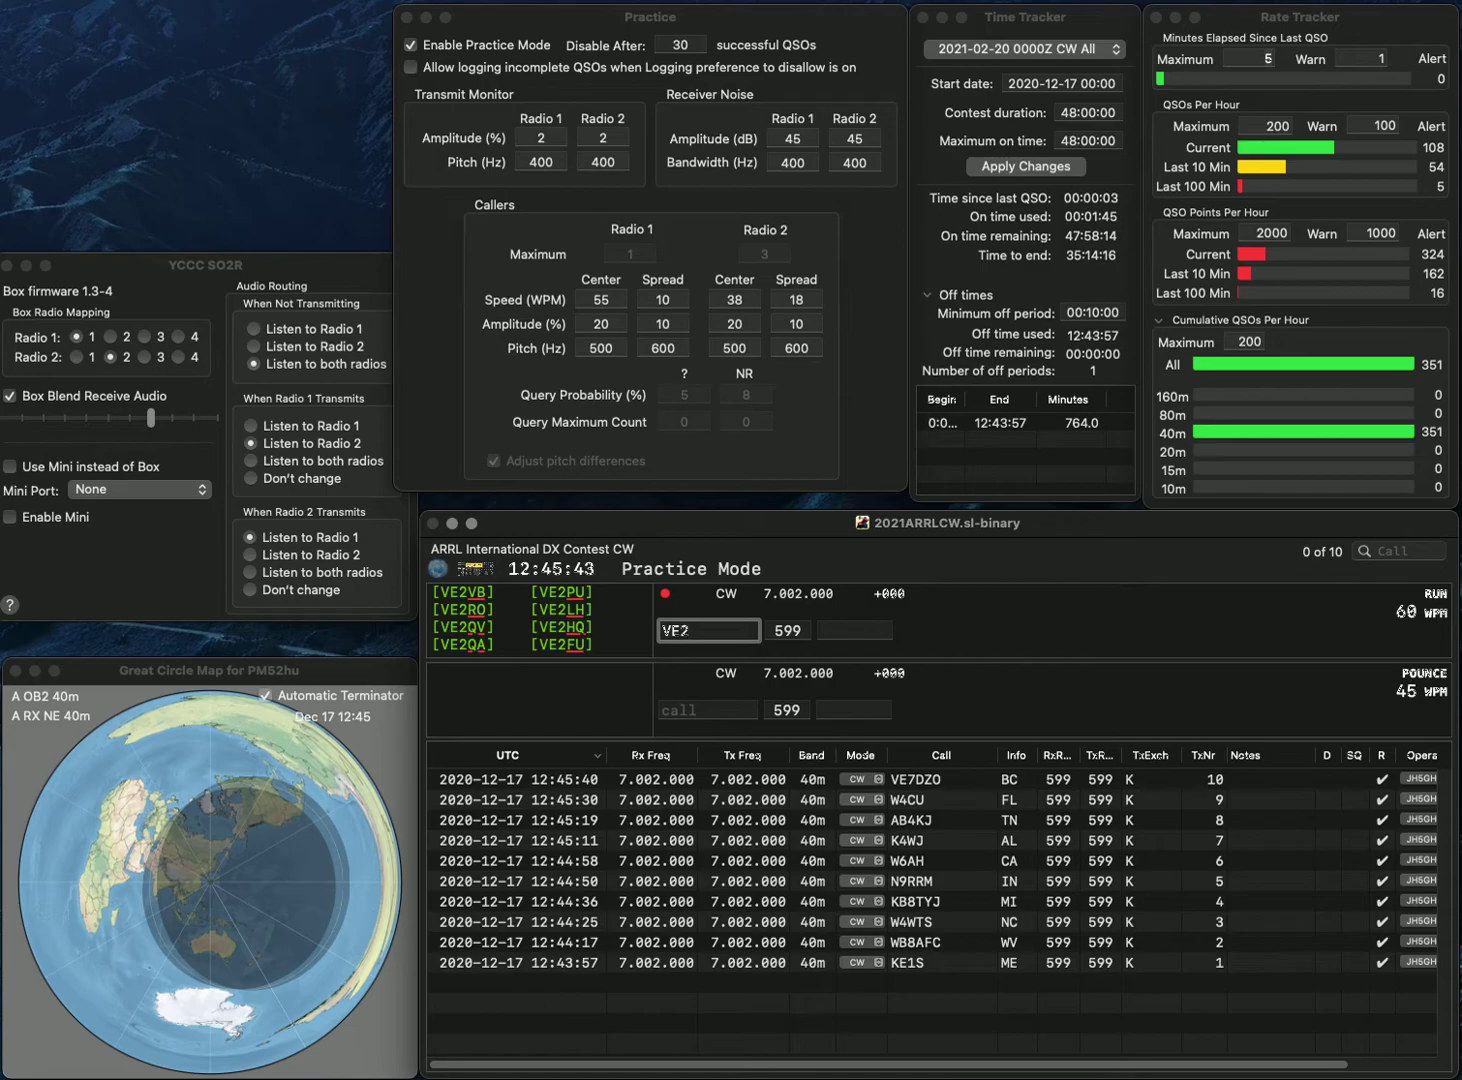
pyautogui.write('NE')
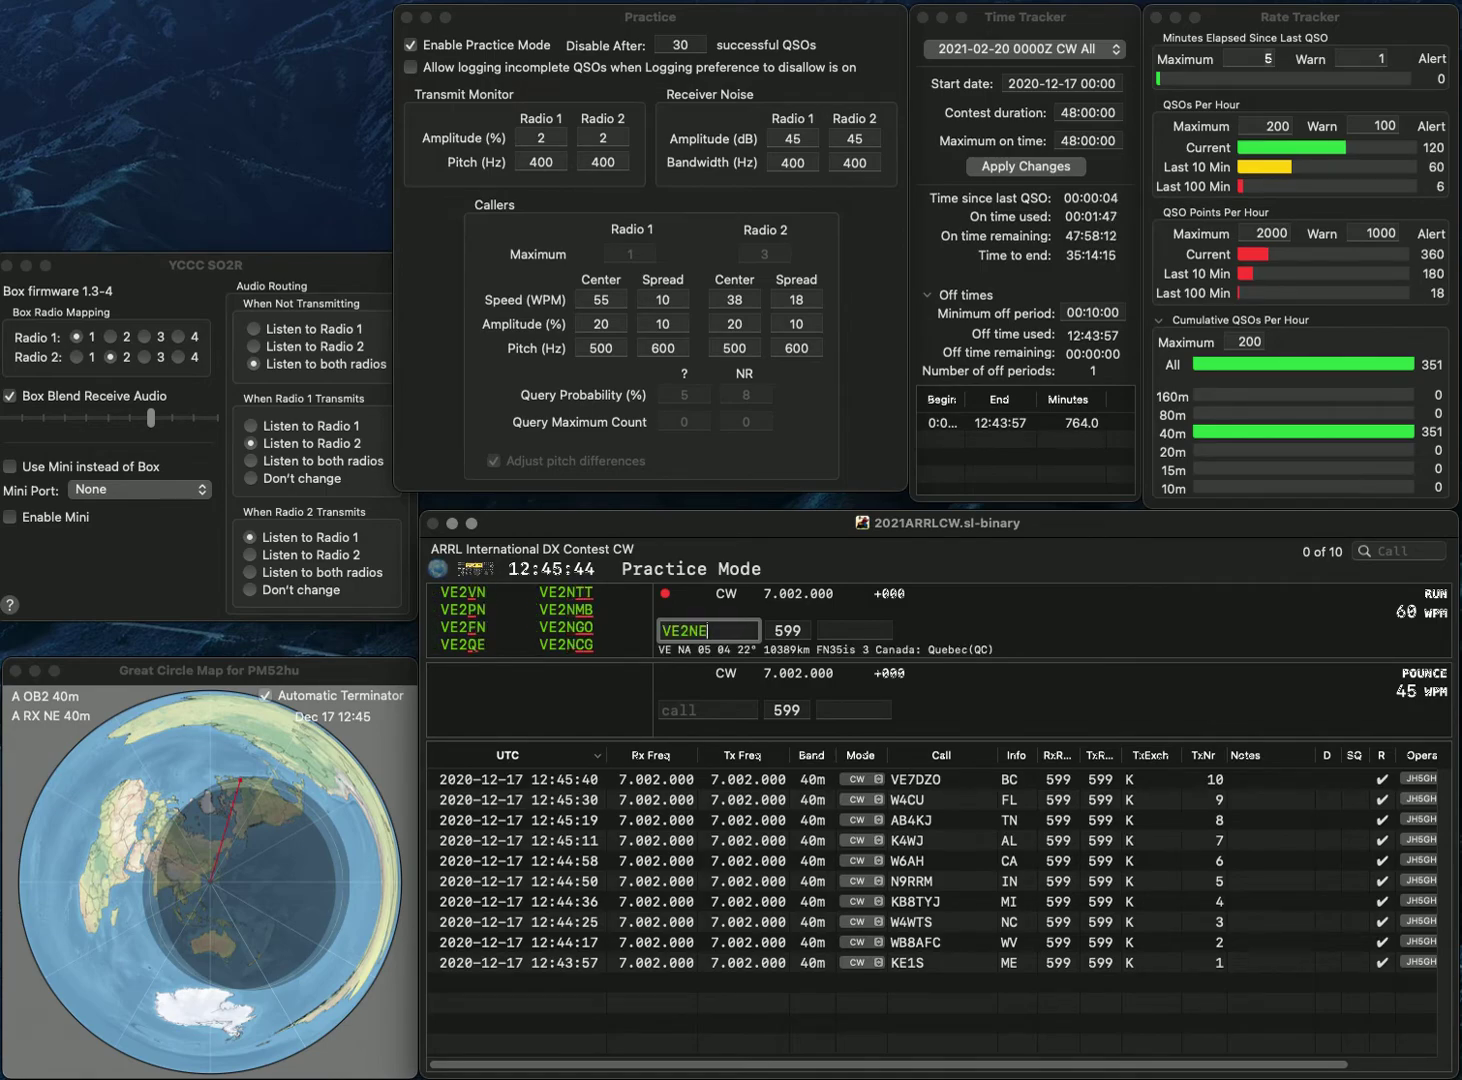
pyautogui.press('BackSpace')
pyautogui.press('BackSpace')
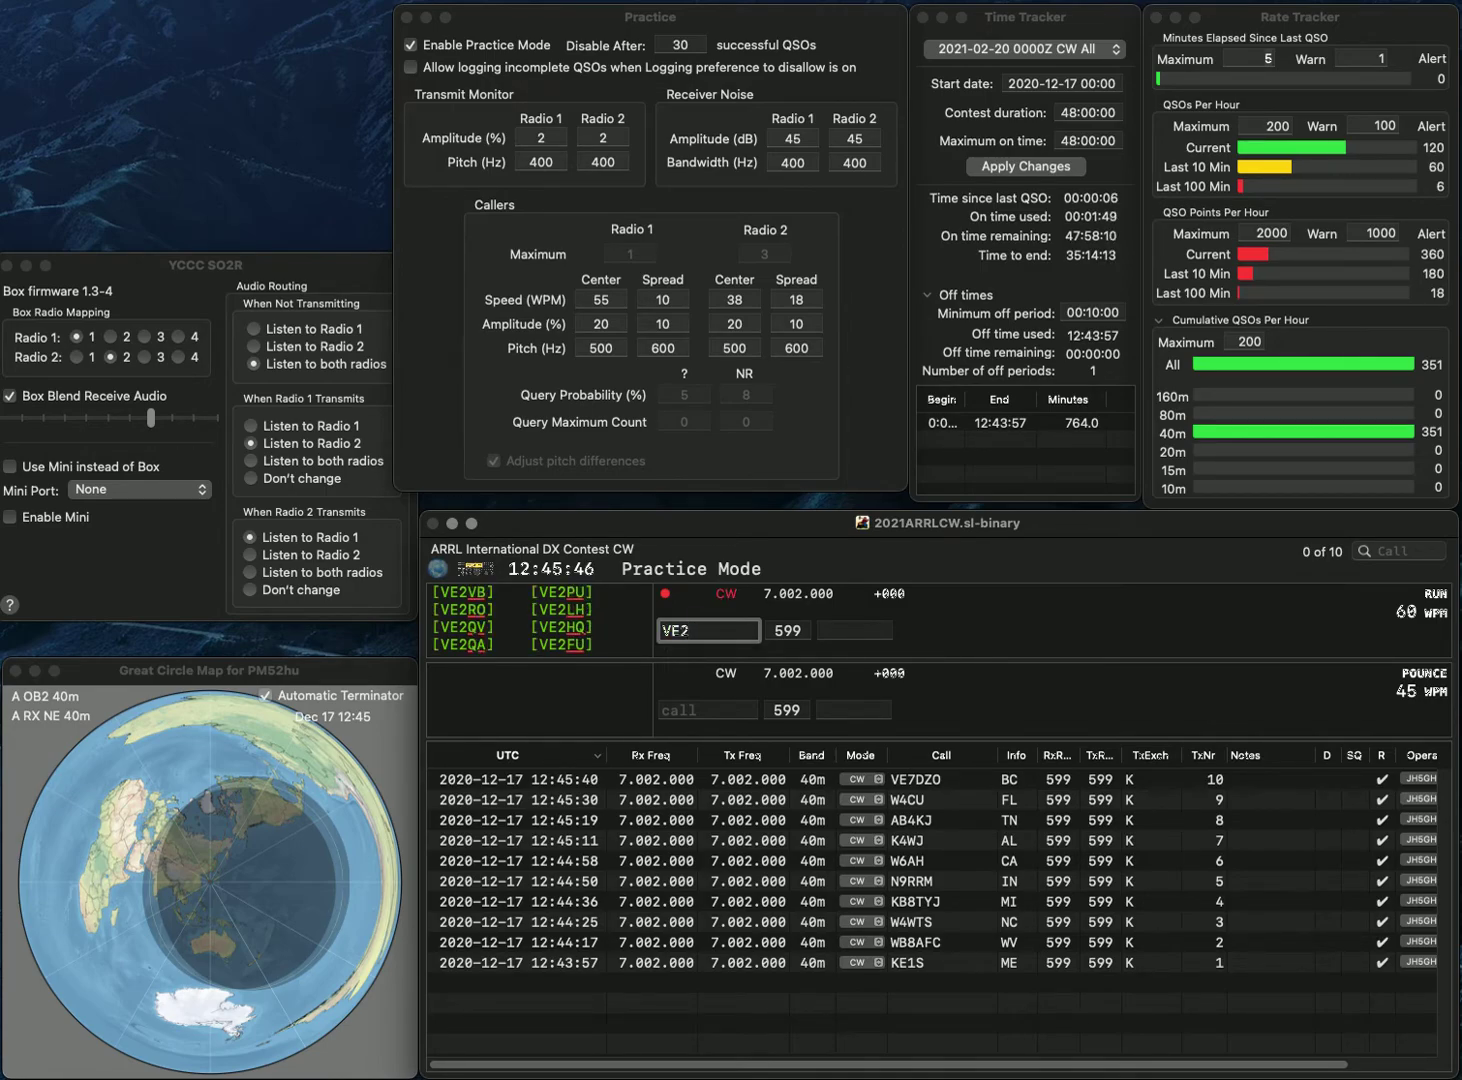
pyautogui.press('BackSpace')
pyautogui.write('3')
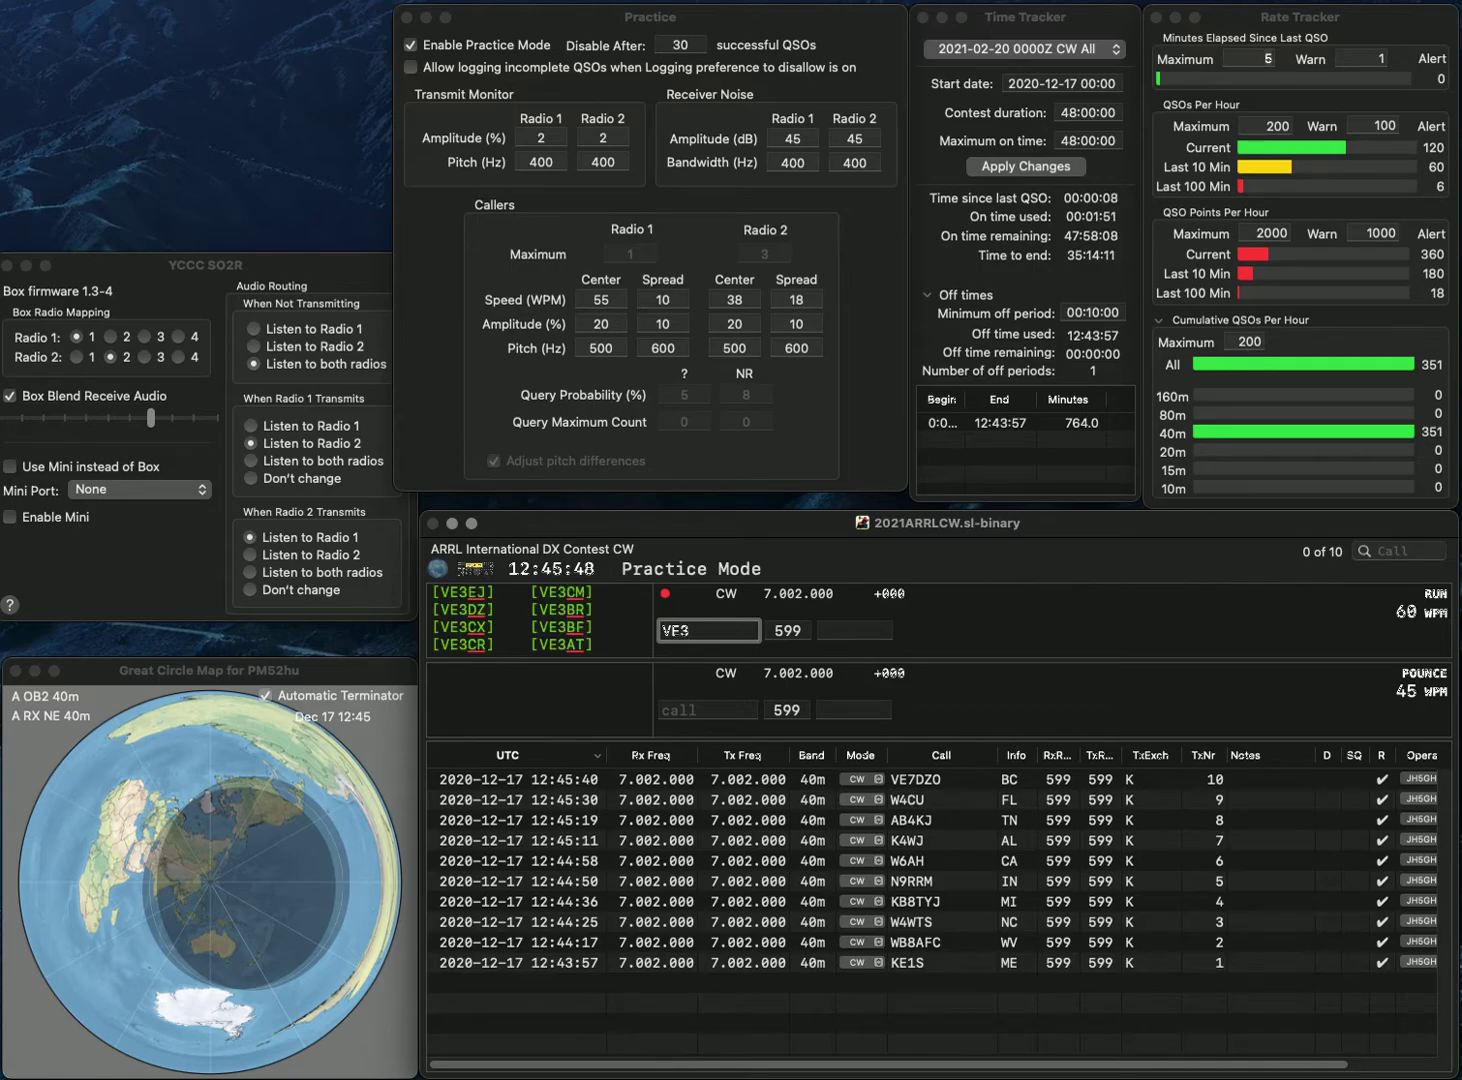
pyautogui.write('JE')
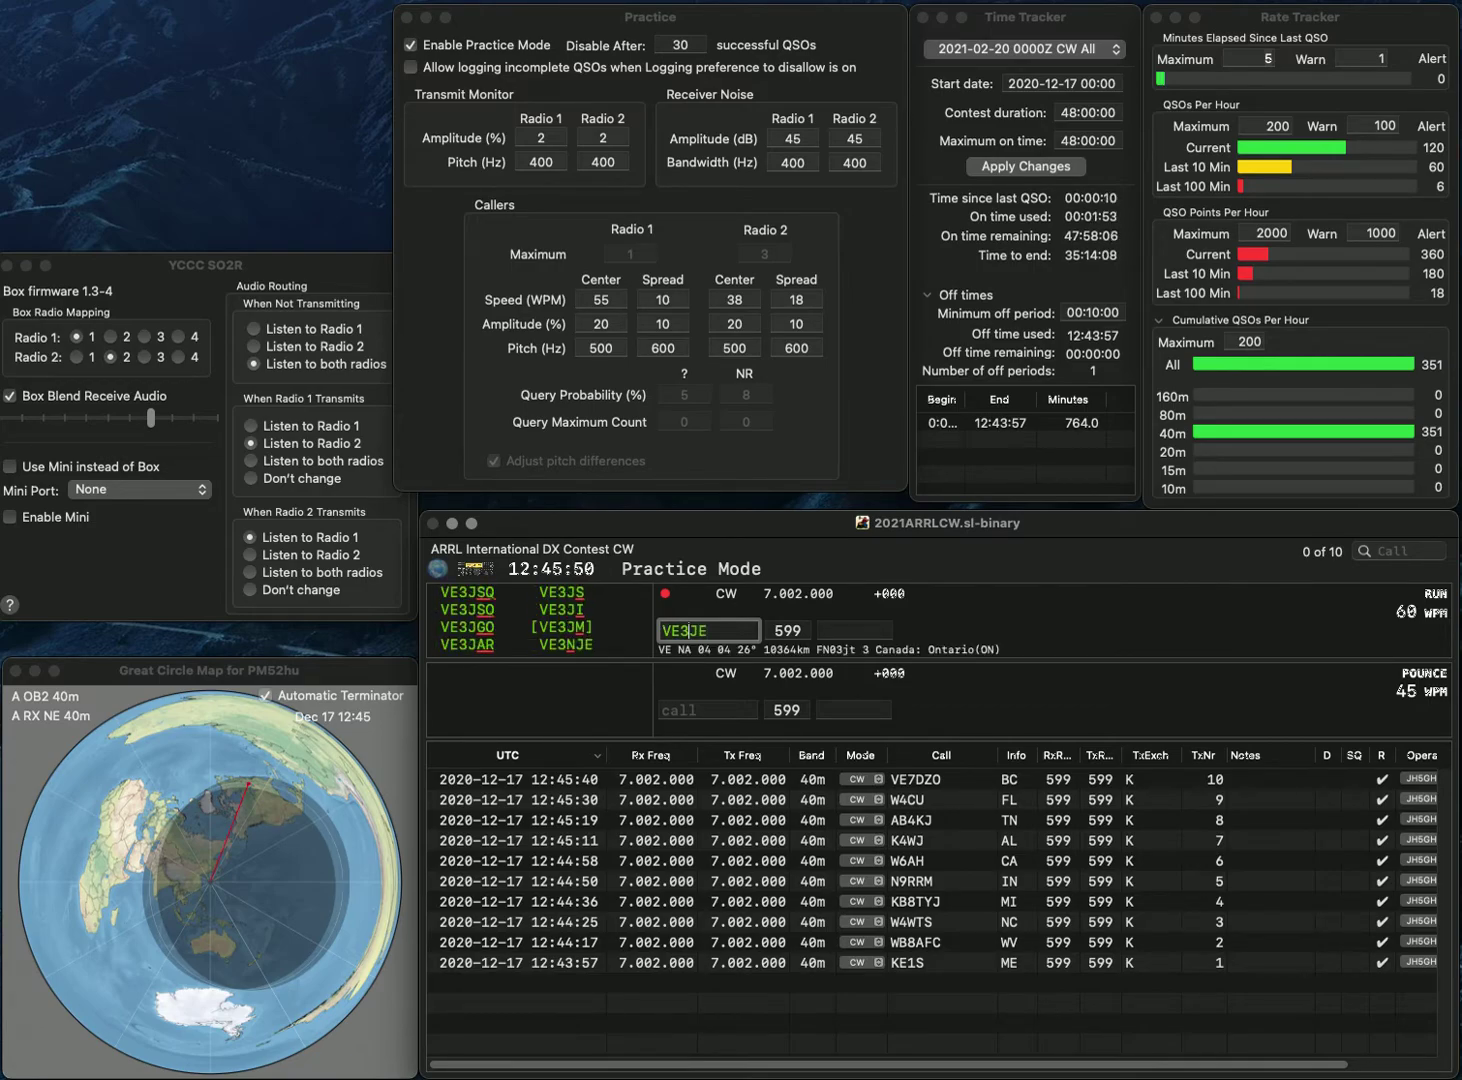
pyautogui.write('N')
pyautogui.press('Return')
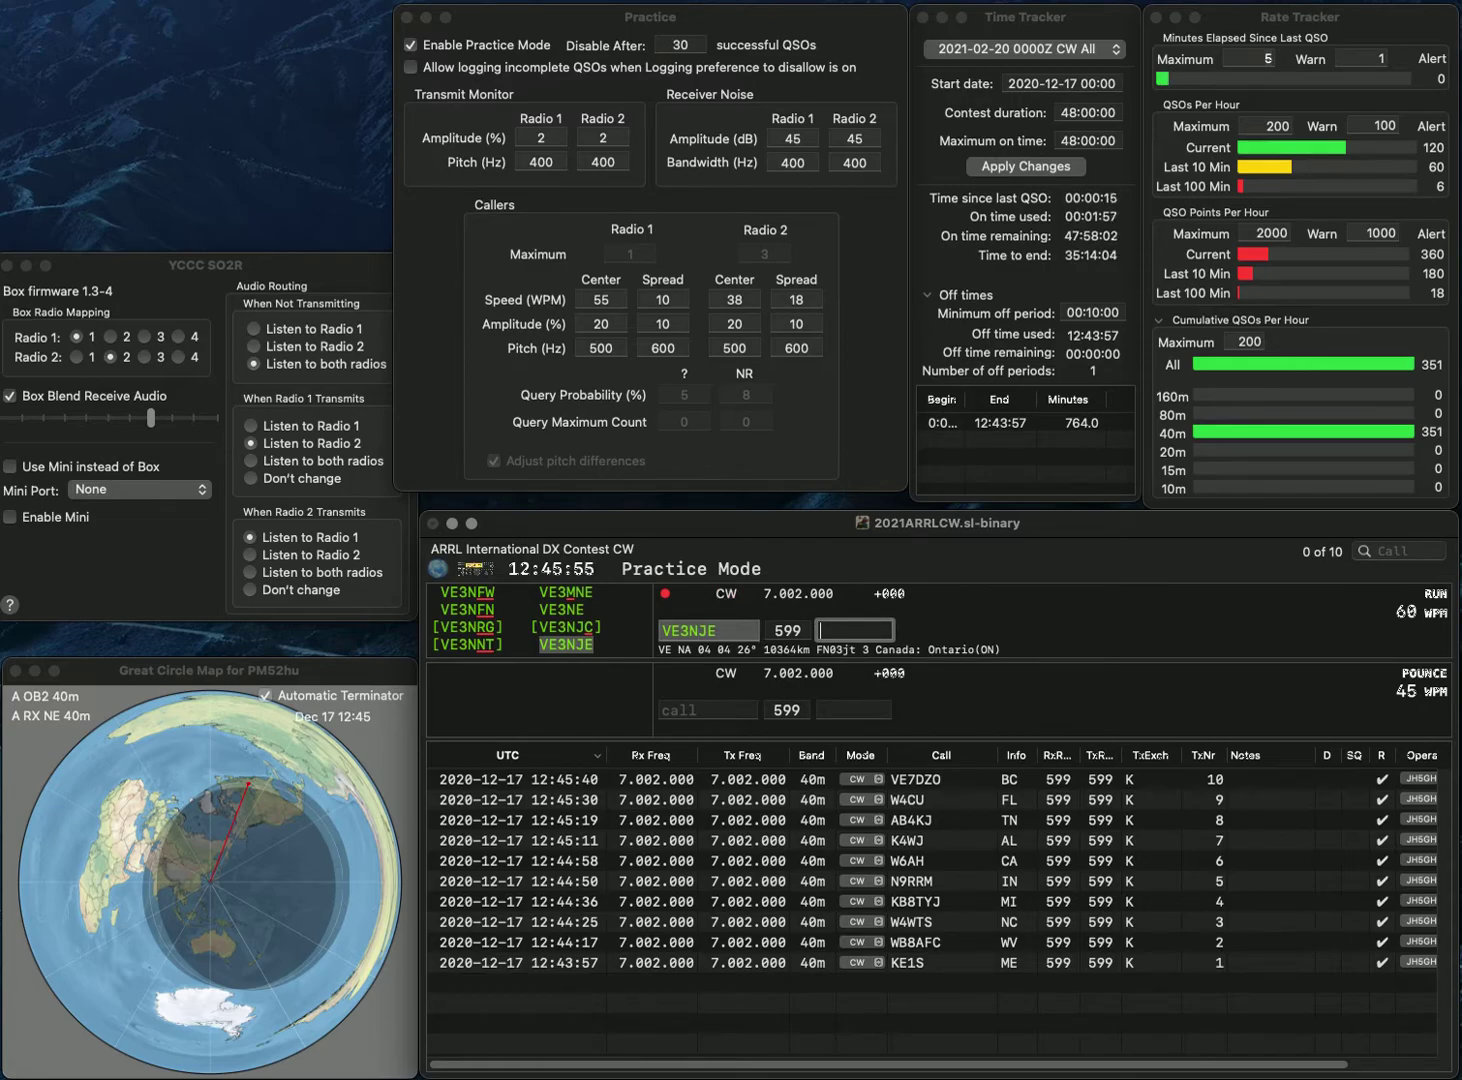
pyautogui.write('ON')
pyautogui.press('Return')
pyautogui.write('WA7')
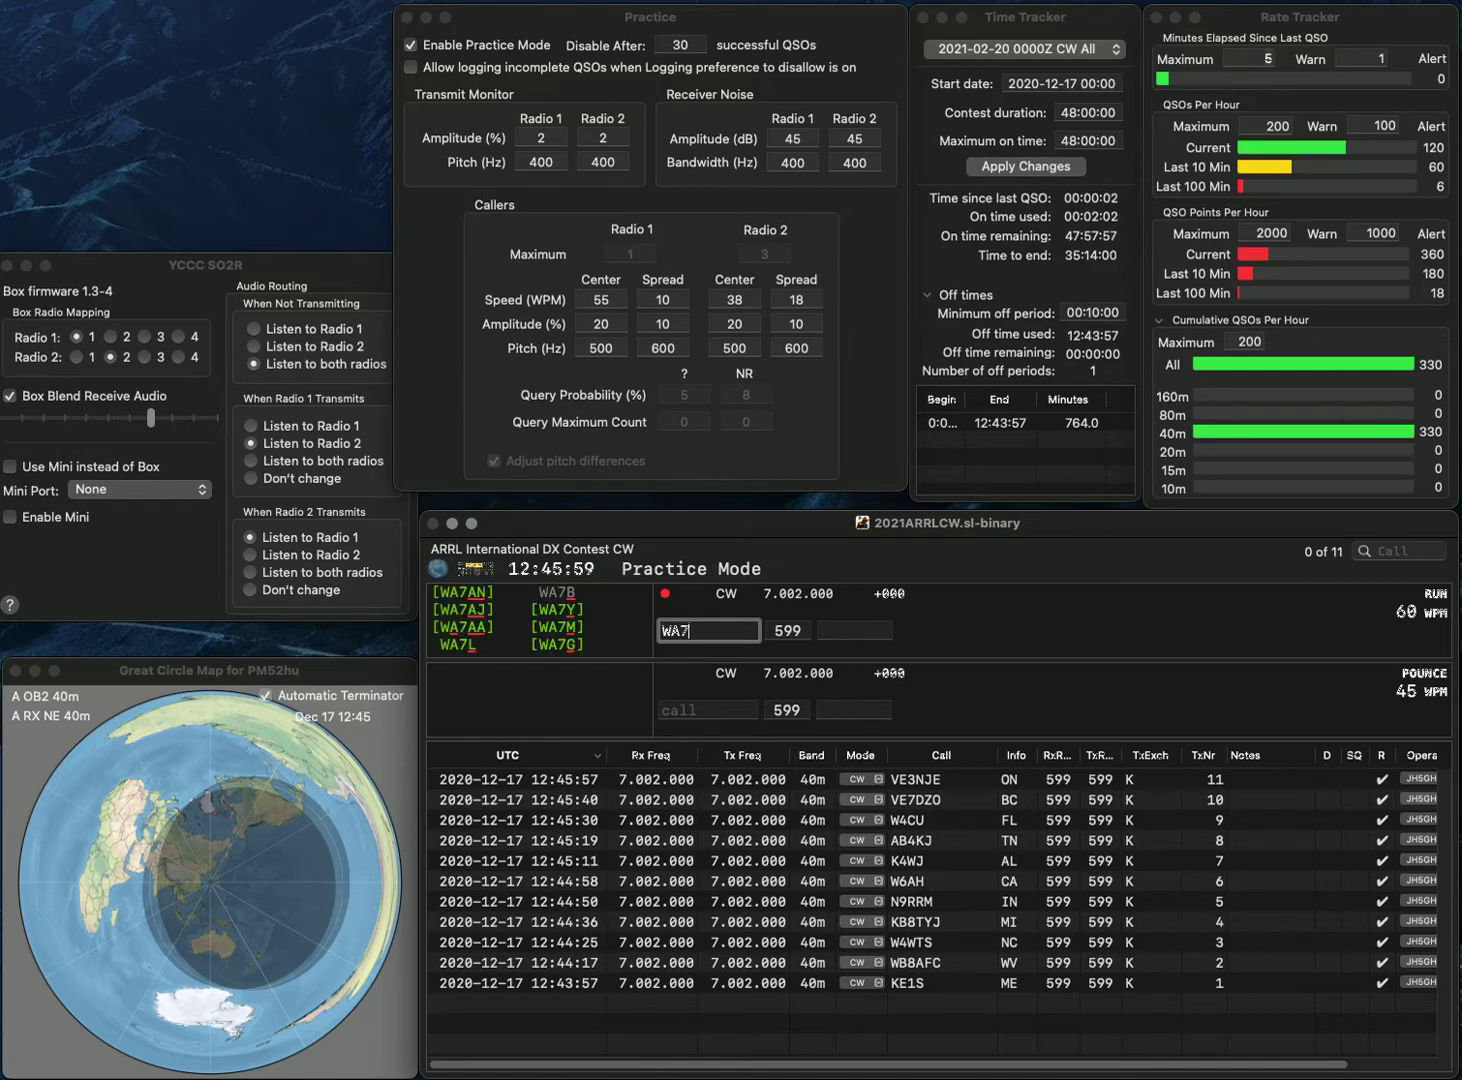
pyautogui.press('BackSpace')
pyautogui.write('8')
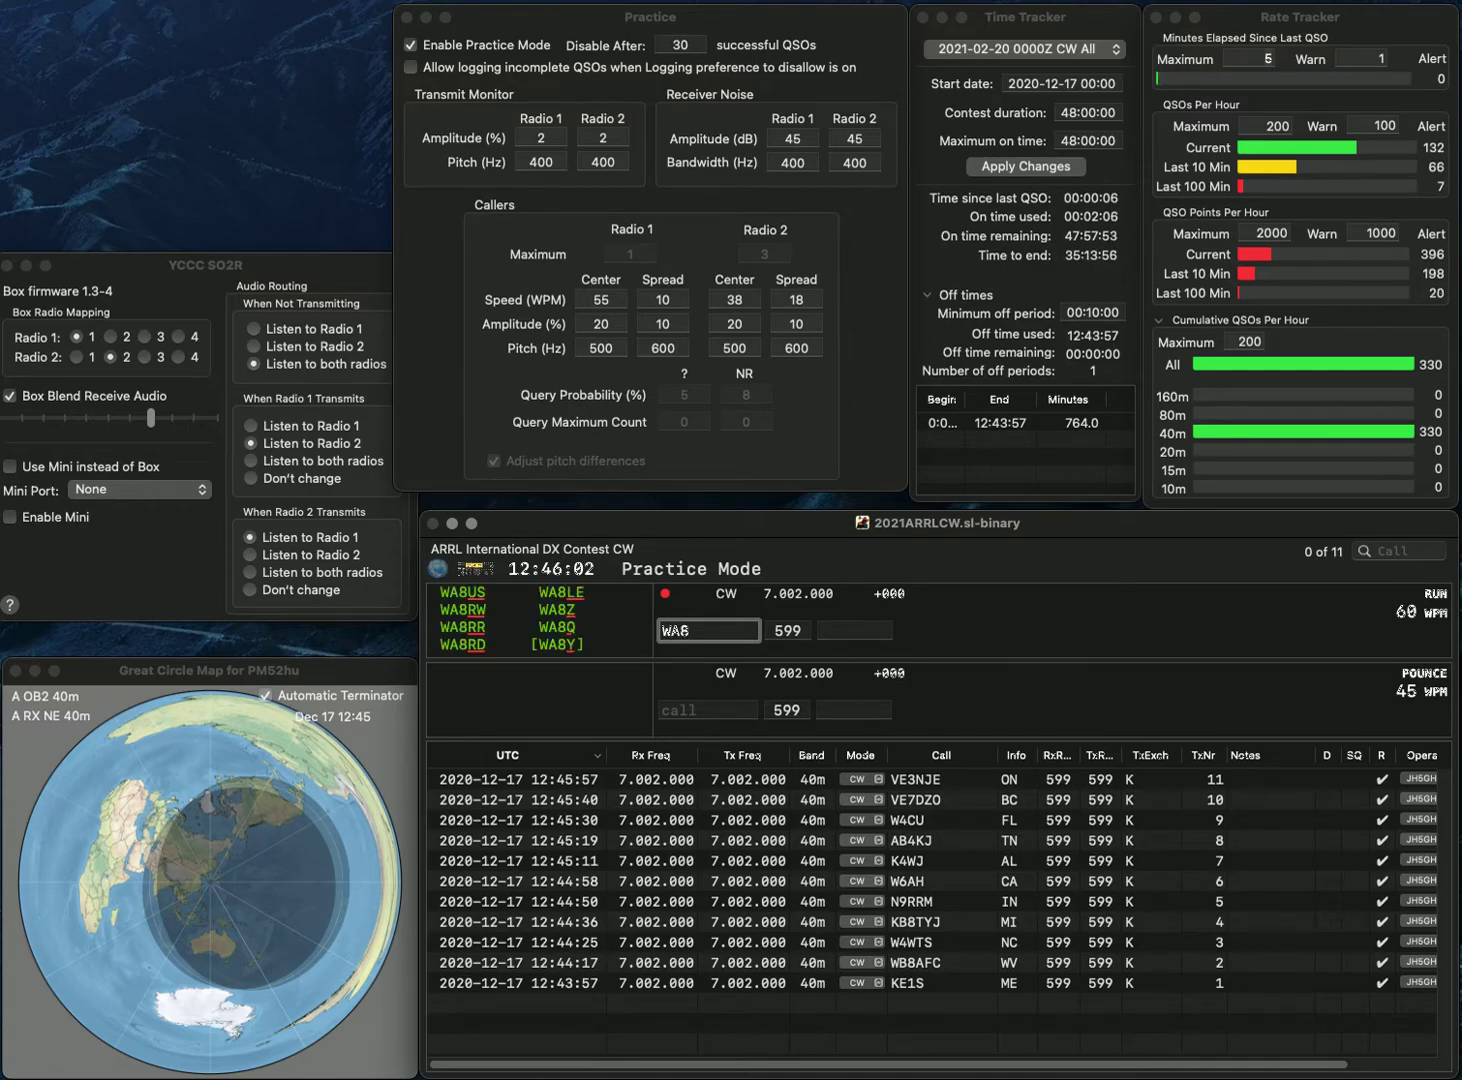
pyautogui.write('UTE')
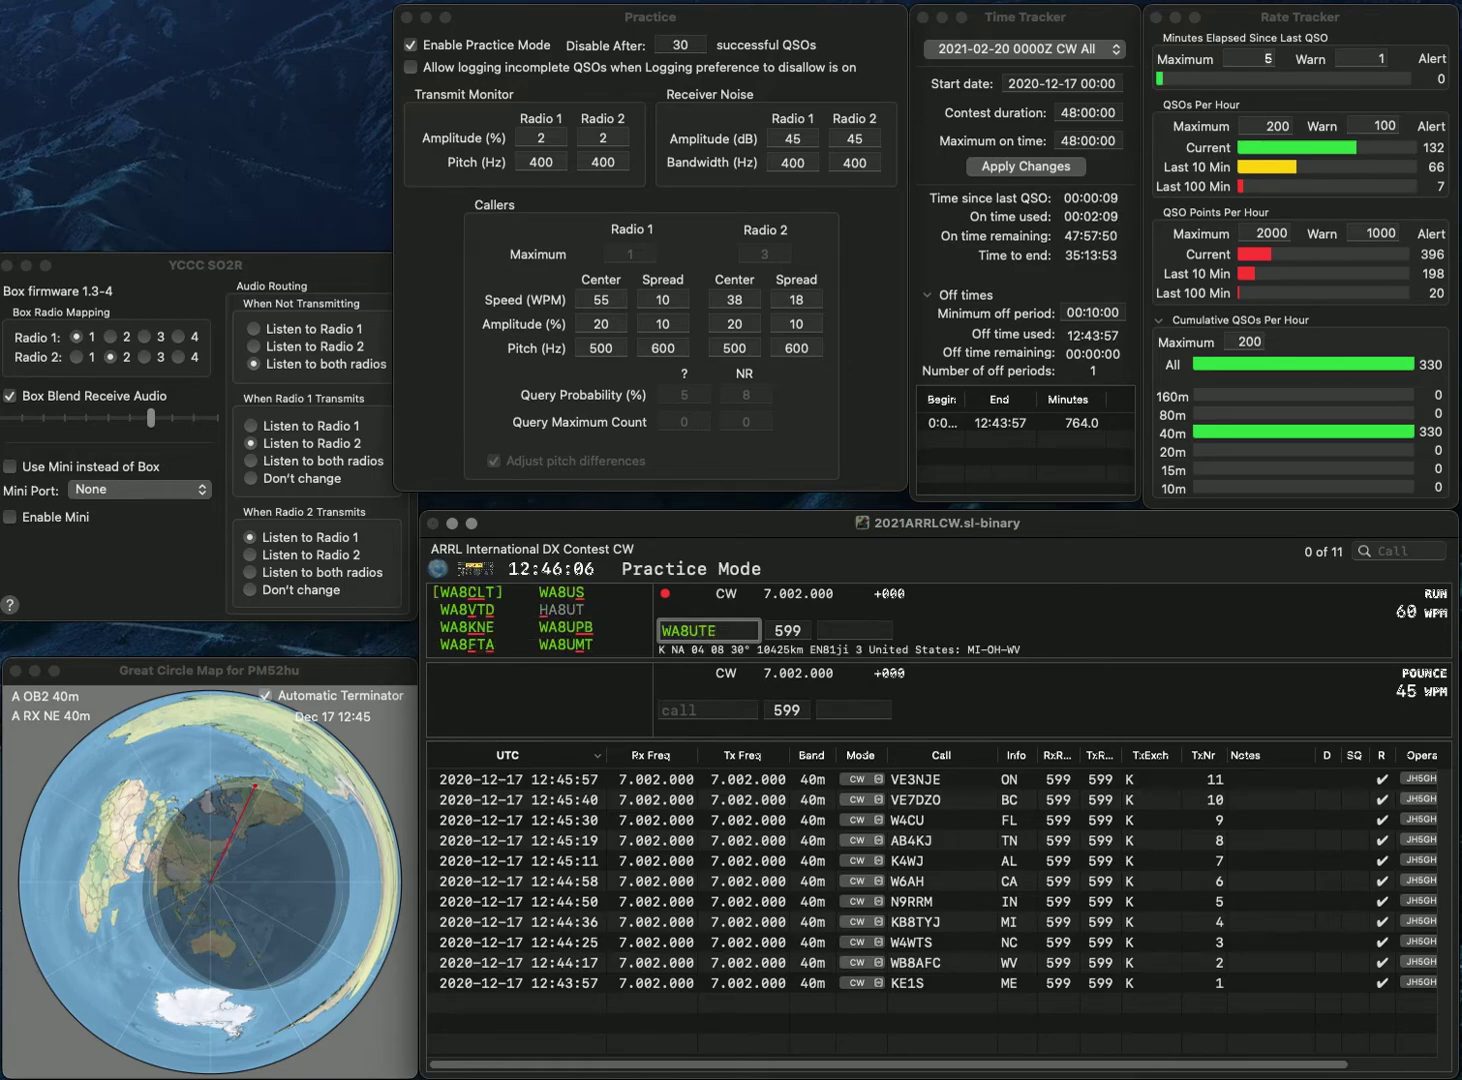
pyautogui.press('BackSpace')
pyautogui.write('T')
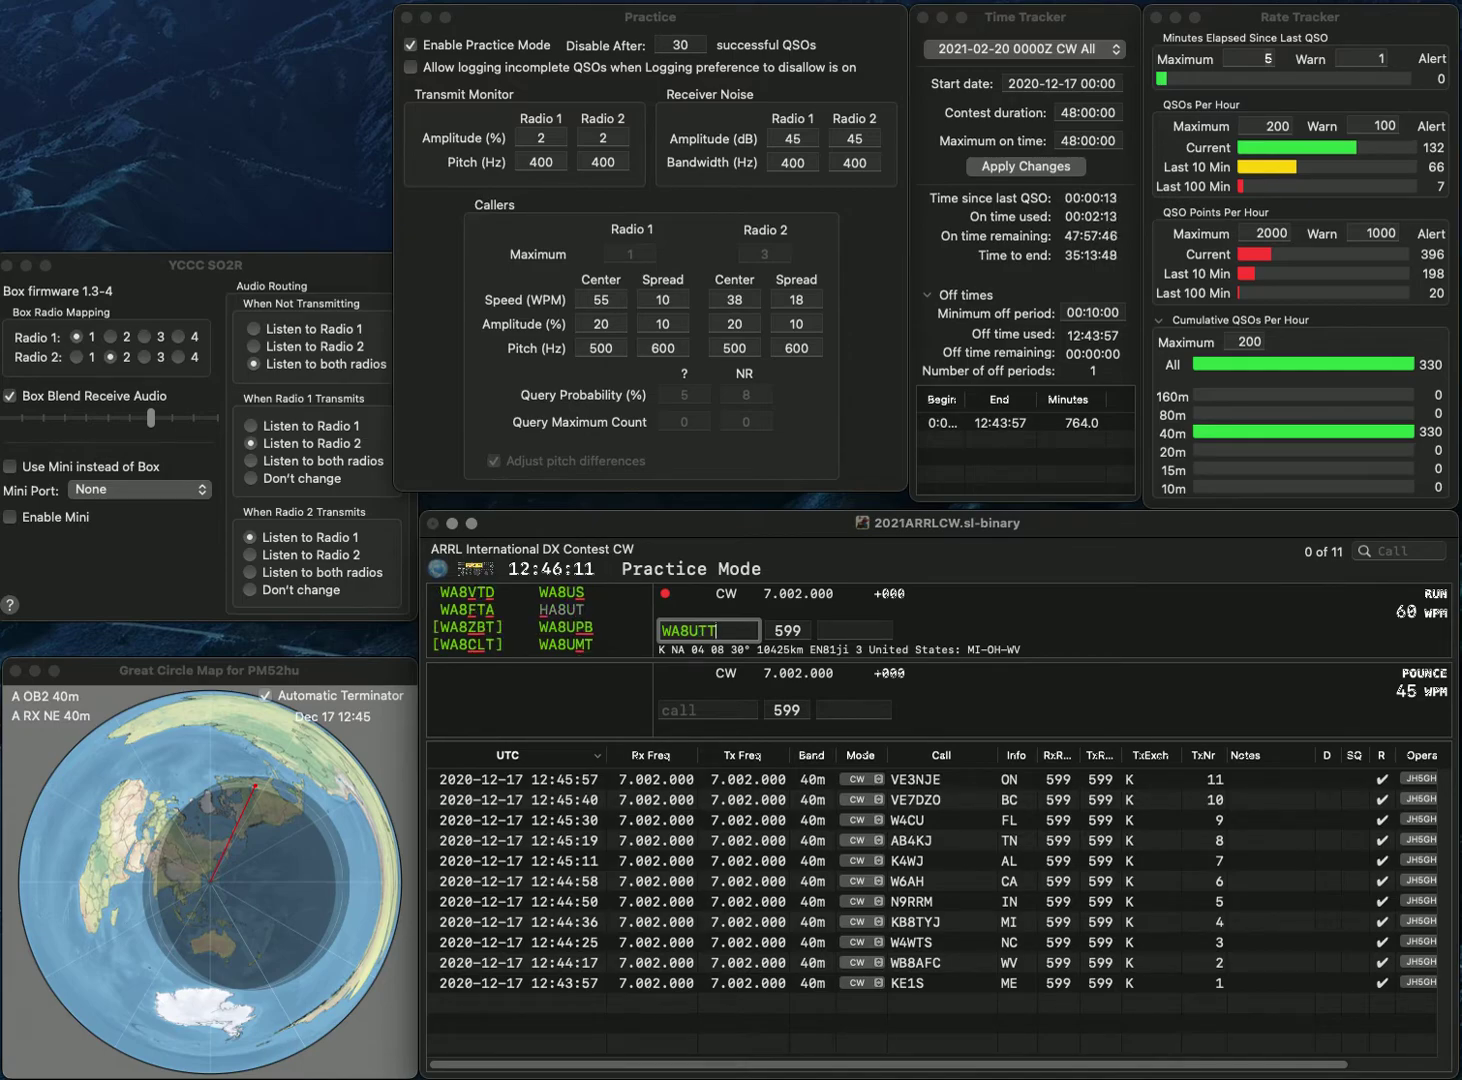
pyautogui.click(688, 631)
pyautogui.press('BackSpace')
pyautogui.write('V')
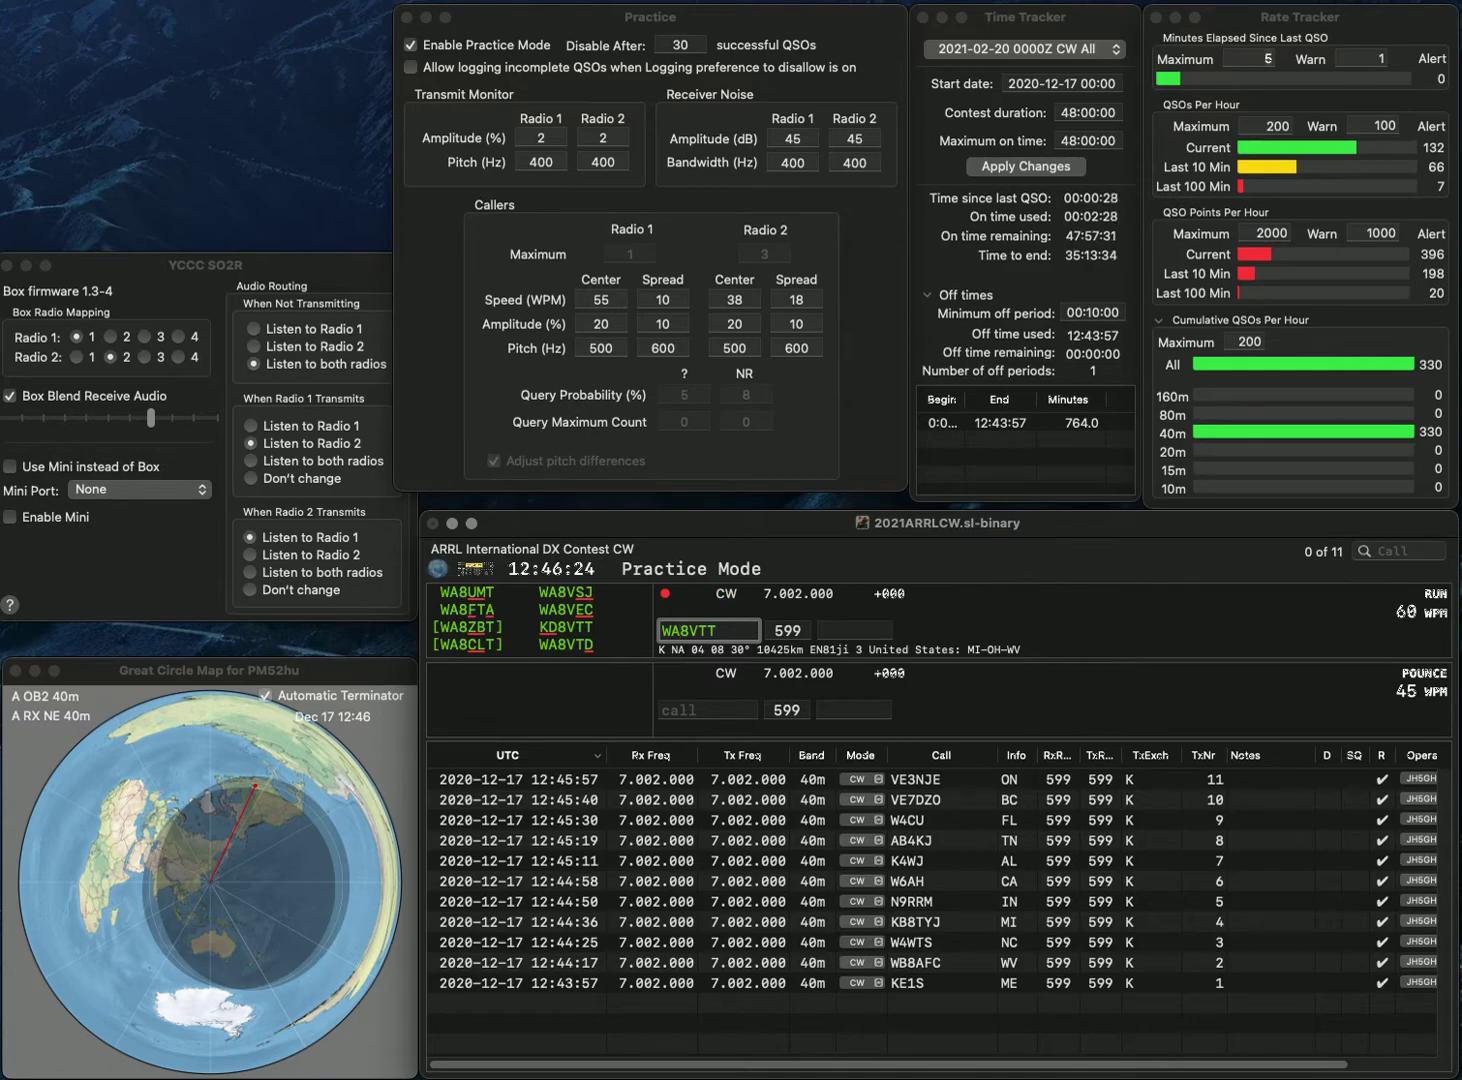
pyautogui.press('BackSpace')
pyautogui.write('M')
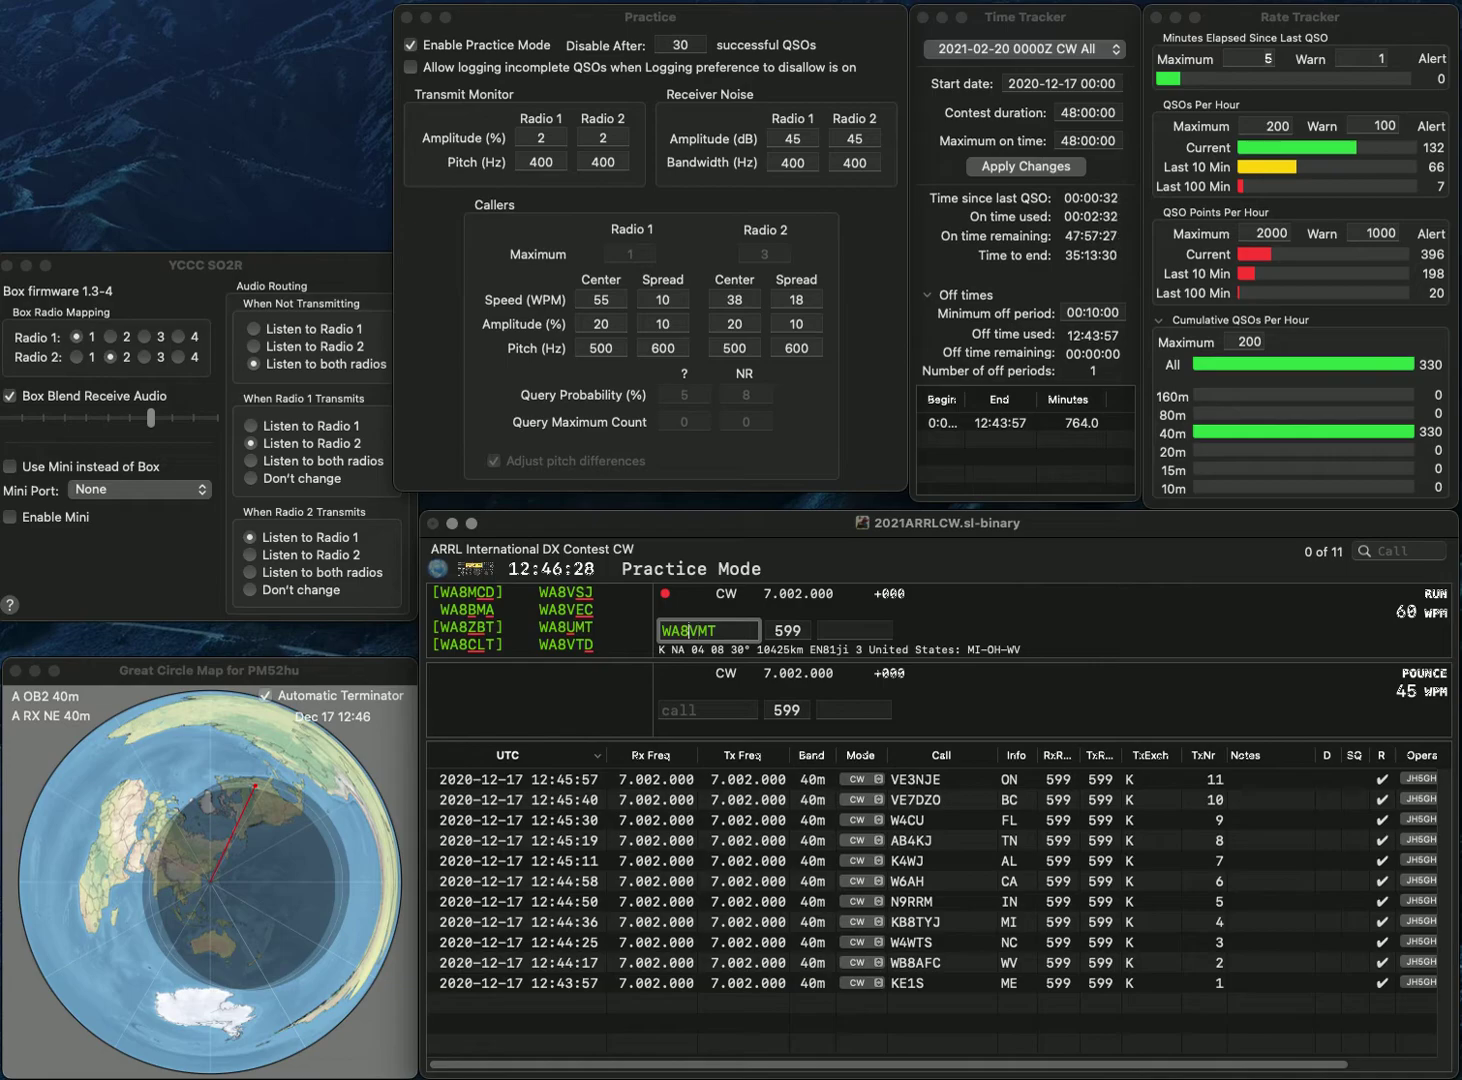
pyautogui.press('BackSpace')
pyautogui.write('U')
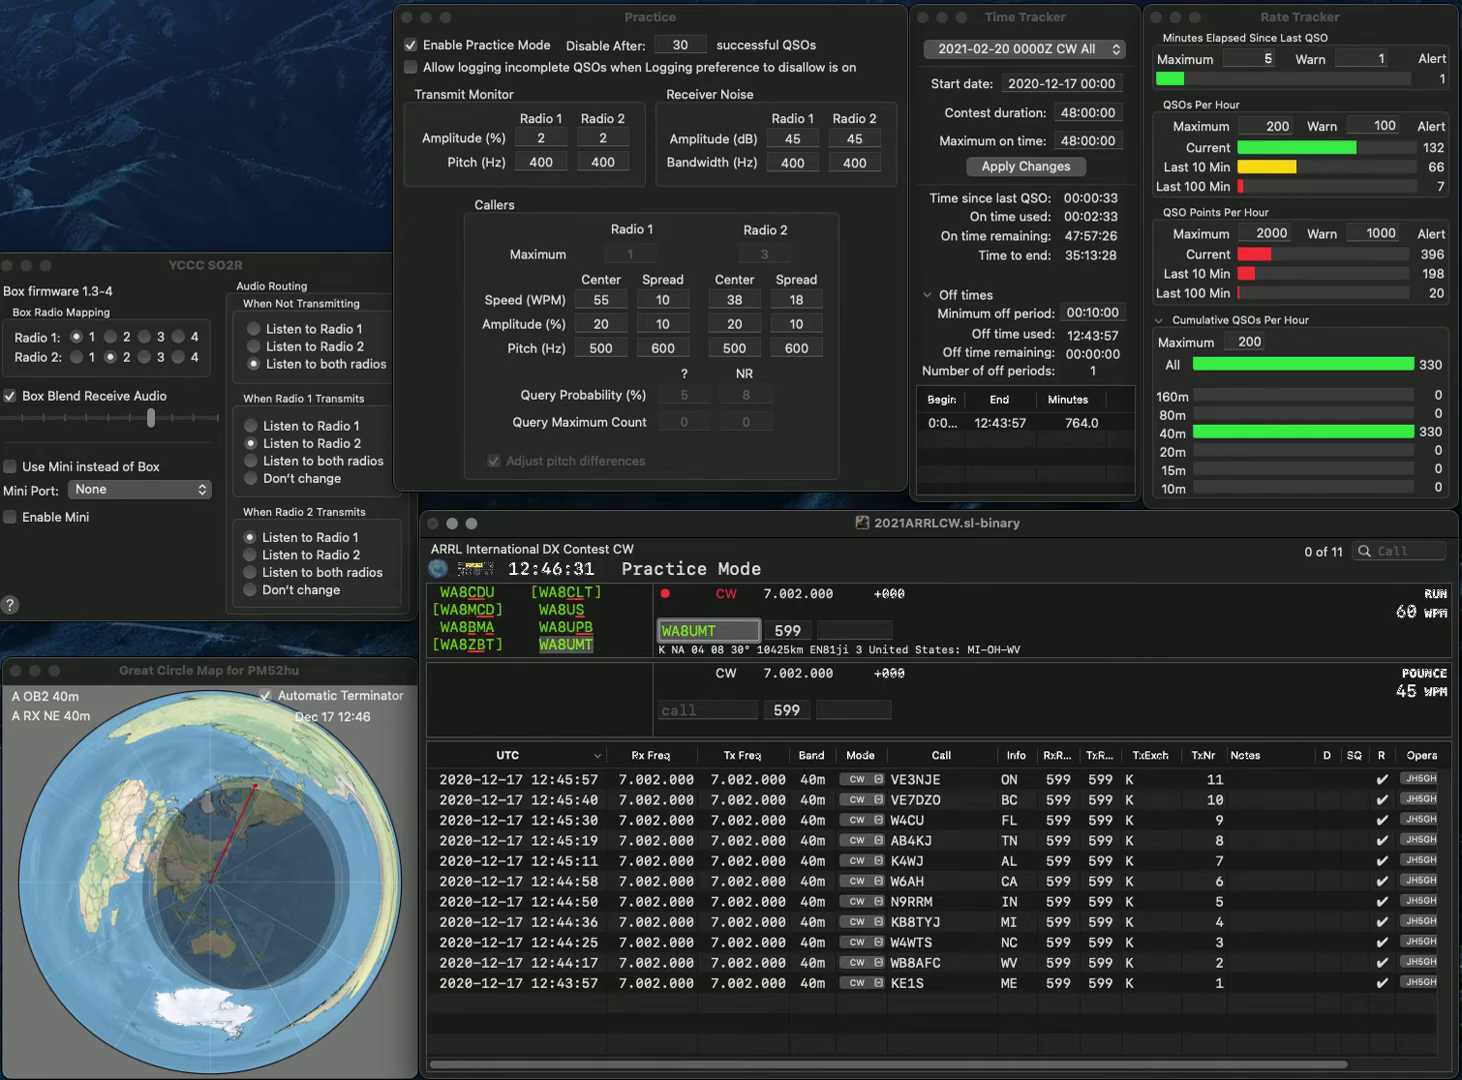
pyautogui.press('Return')
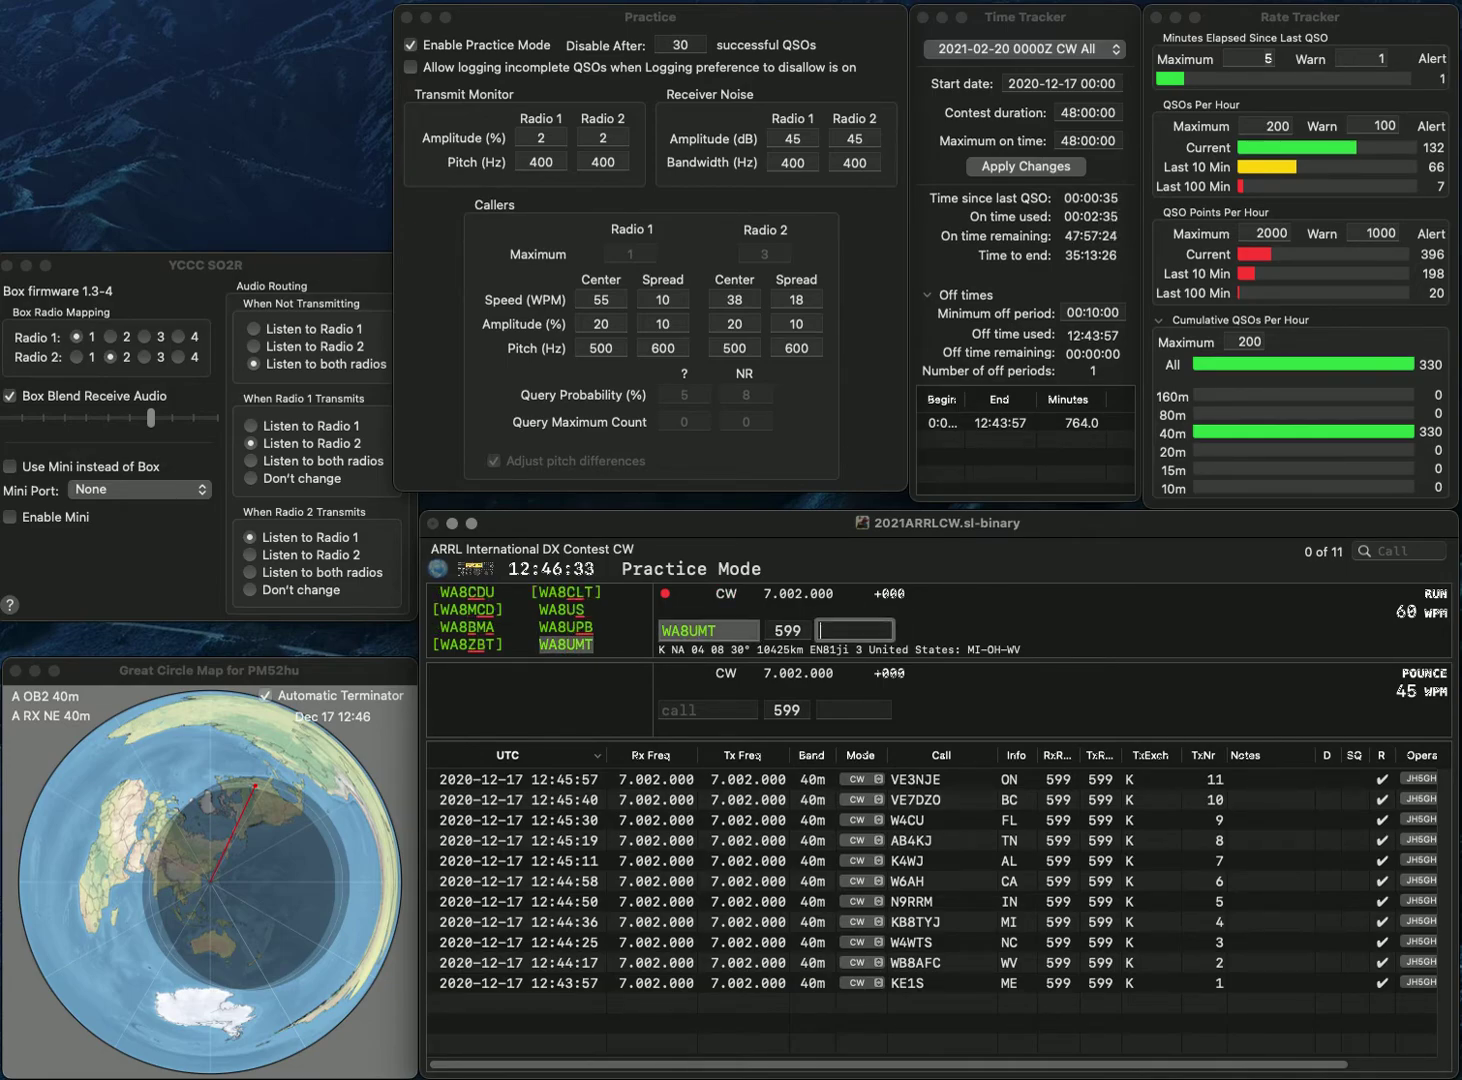
pyautogui.write('WV')
pyautogui.press('Return')
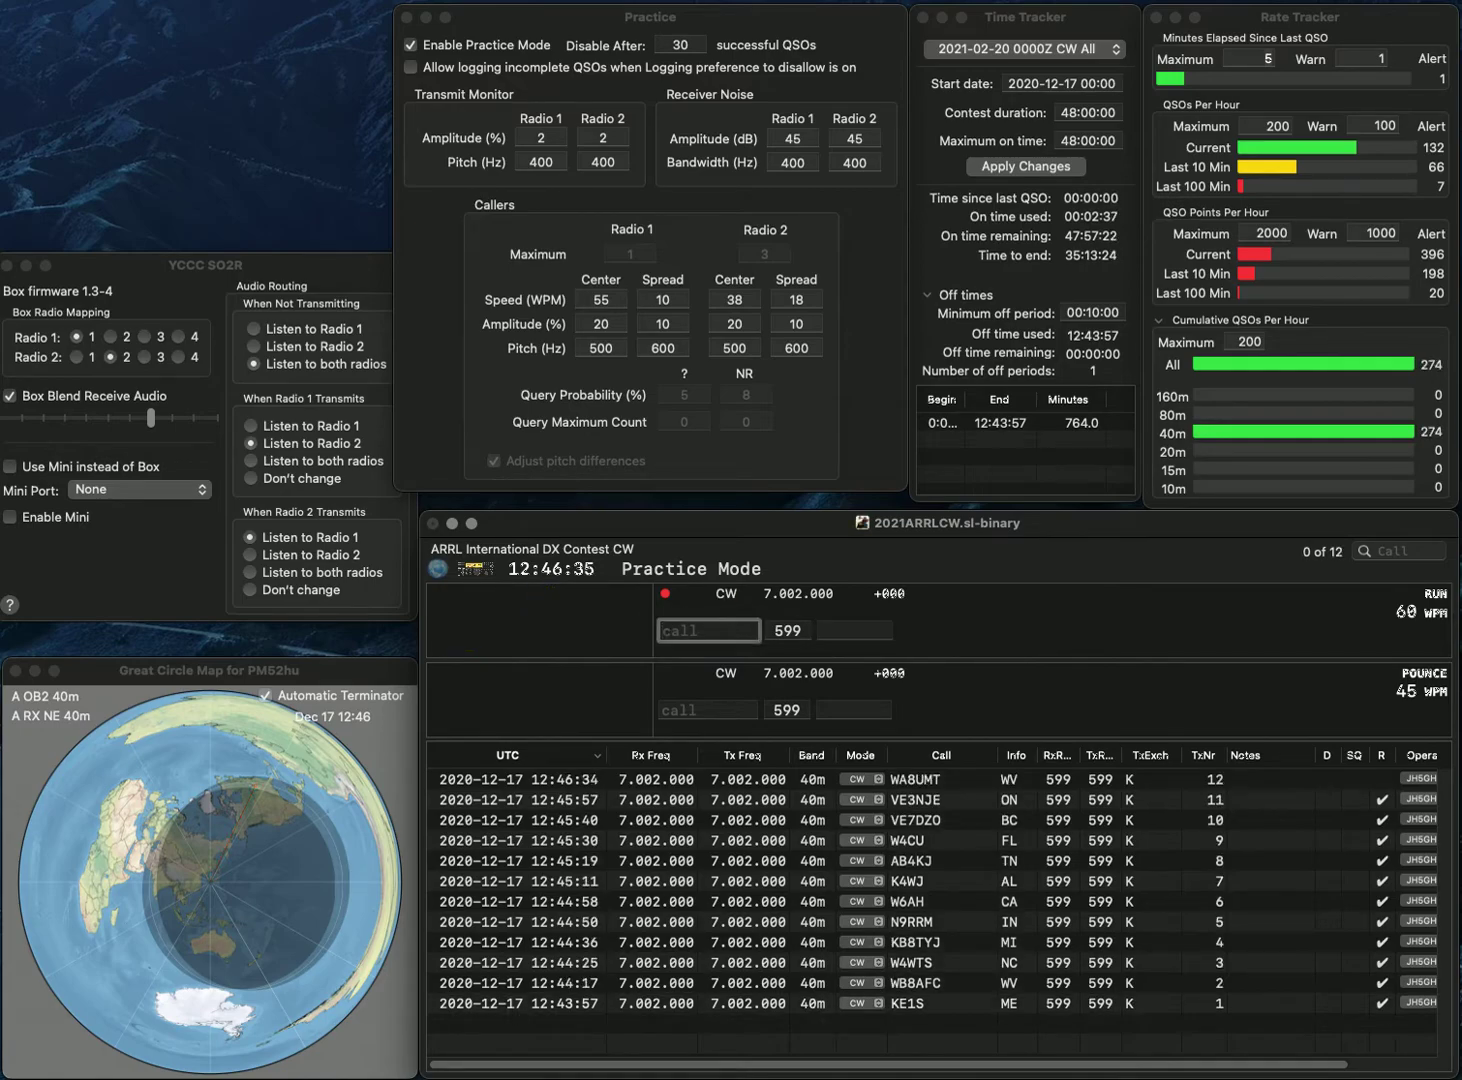
# - Work station WB5WAJ on the run radio, correcting the miscopied call sign, and log the contact with received exchange AL
pyautogui.write('W')
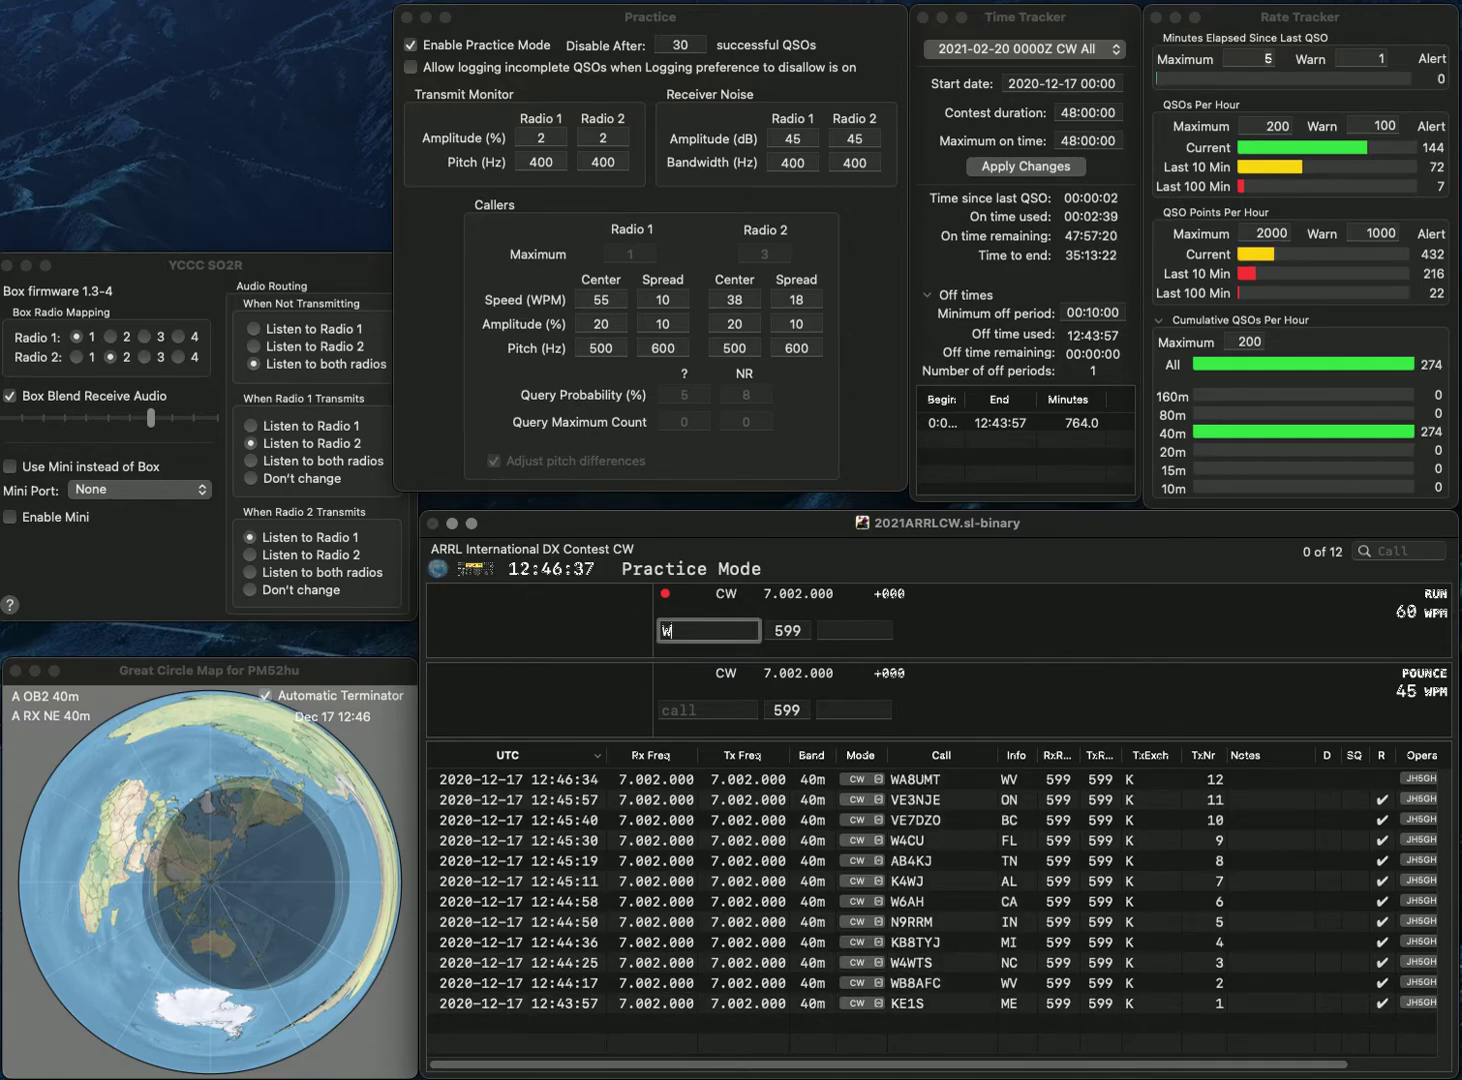
pyautogui.write('B4WJ')
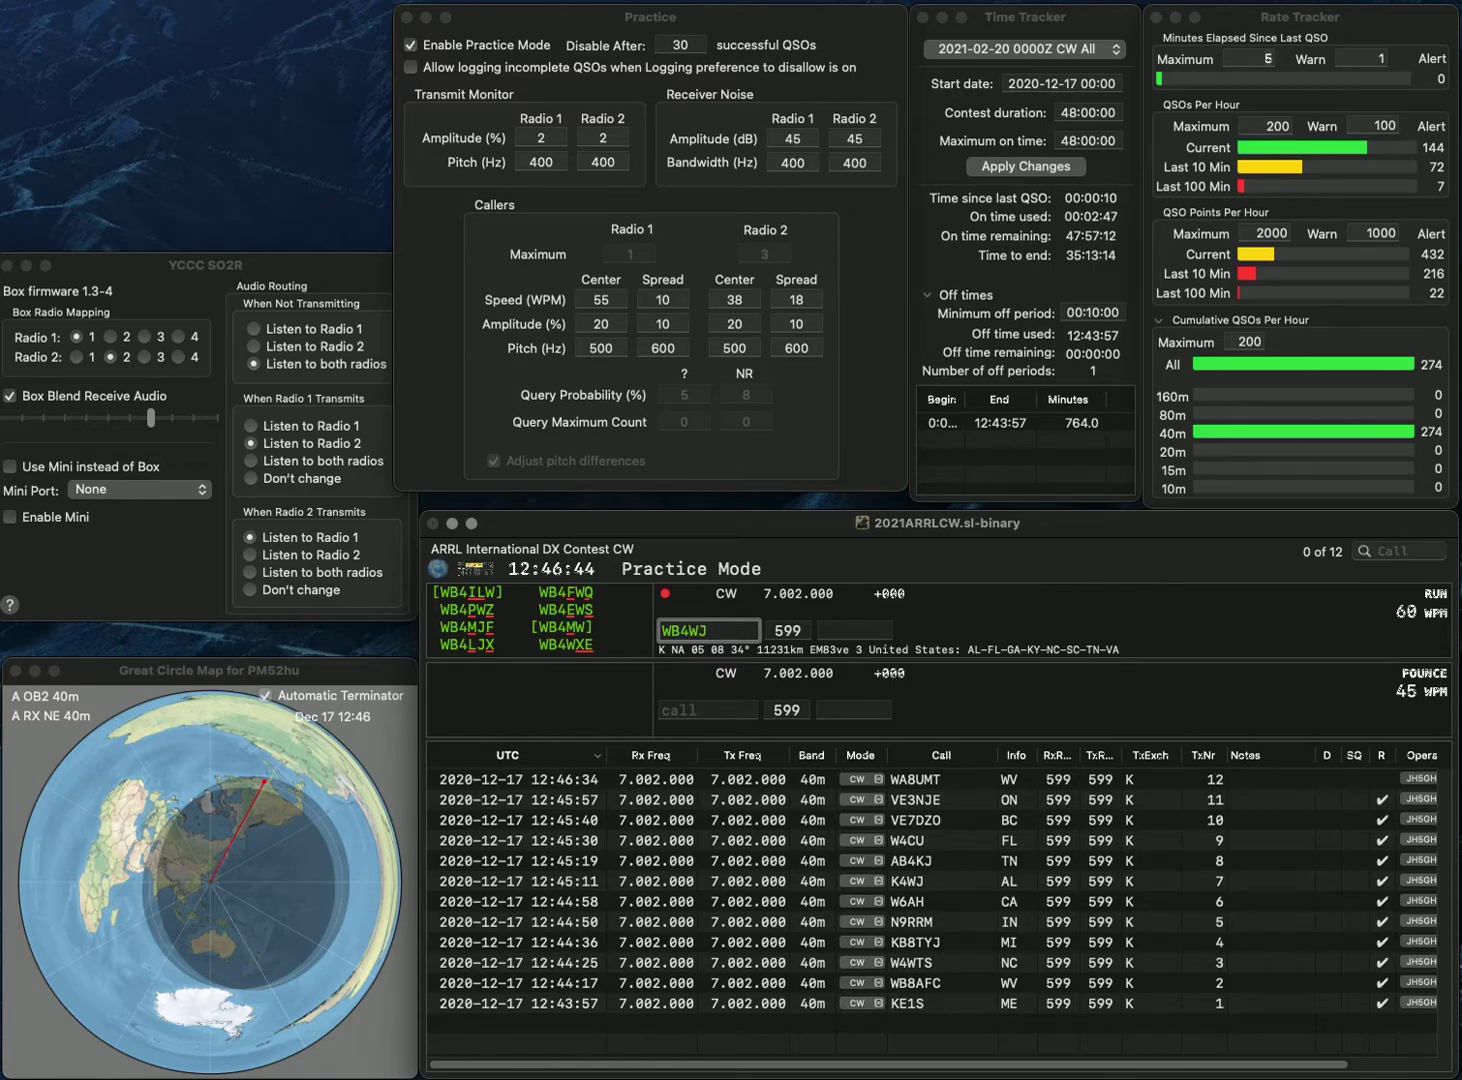
pyautogui.click(687, 630)
pyautogui.press('BackSpace')
pyautogui.write('5')
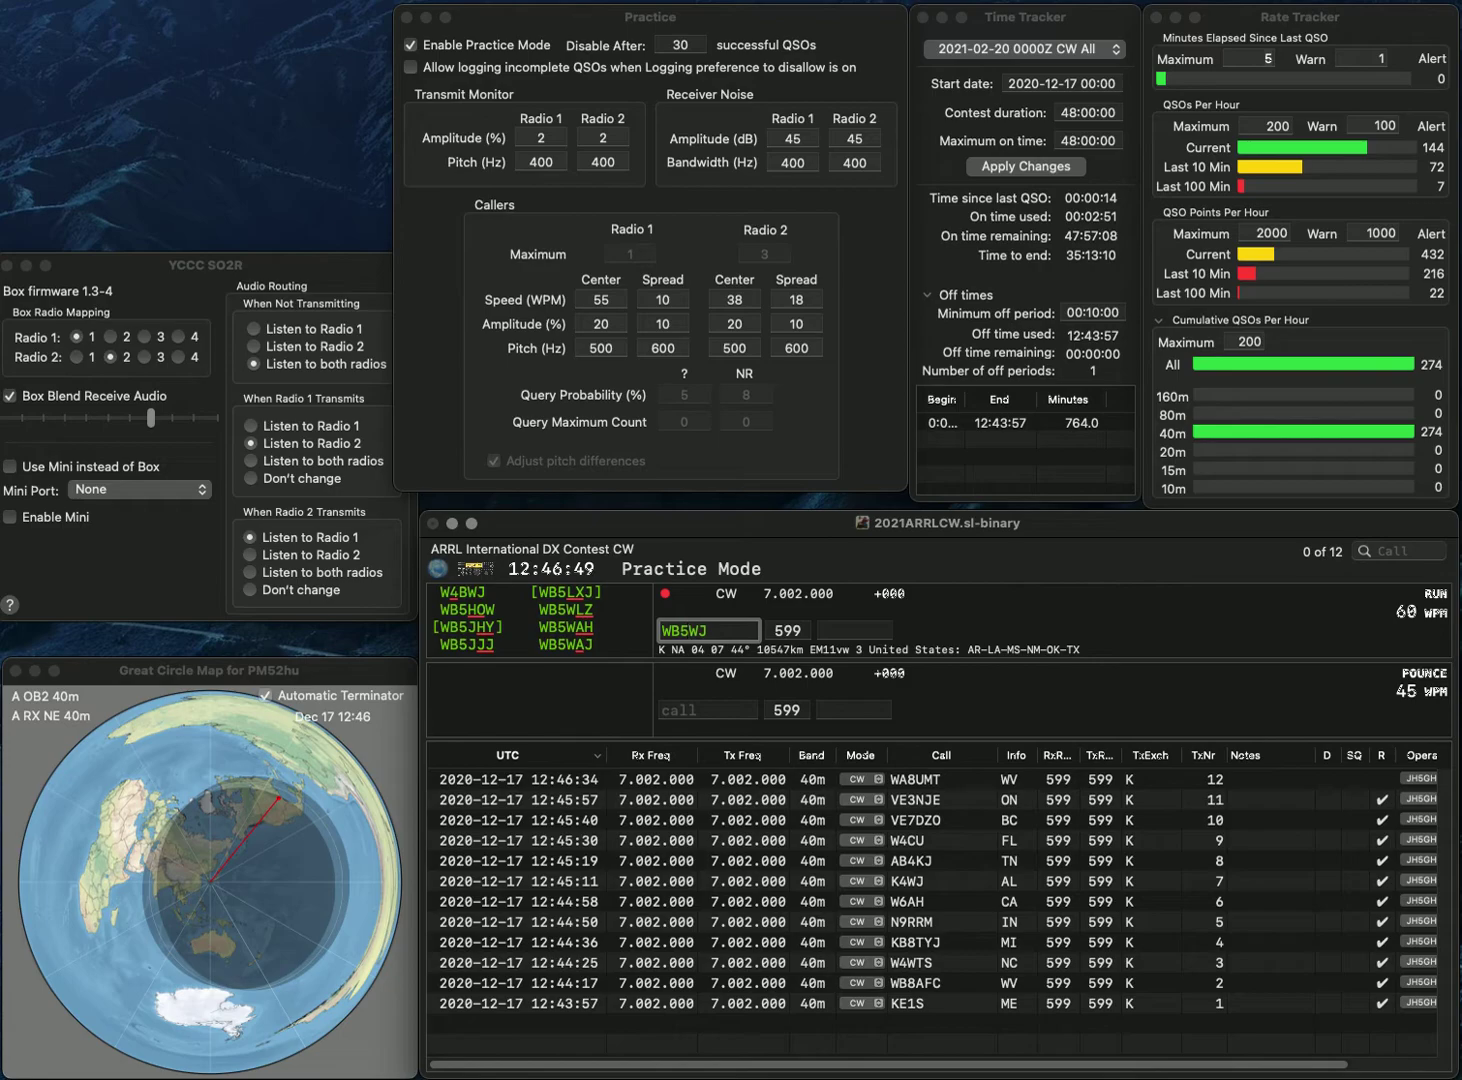
pyautogui.press('Right')
pyautogui.write('A')
pyautogui.press('Return')
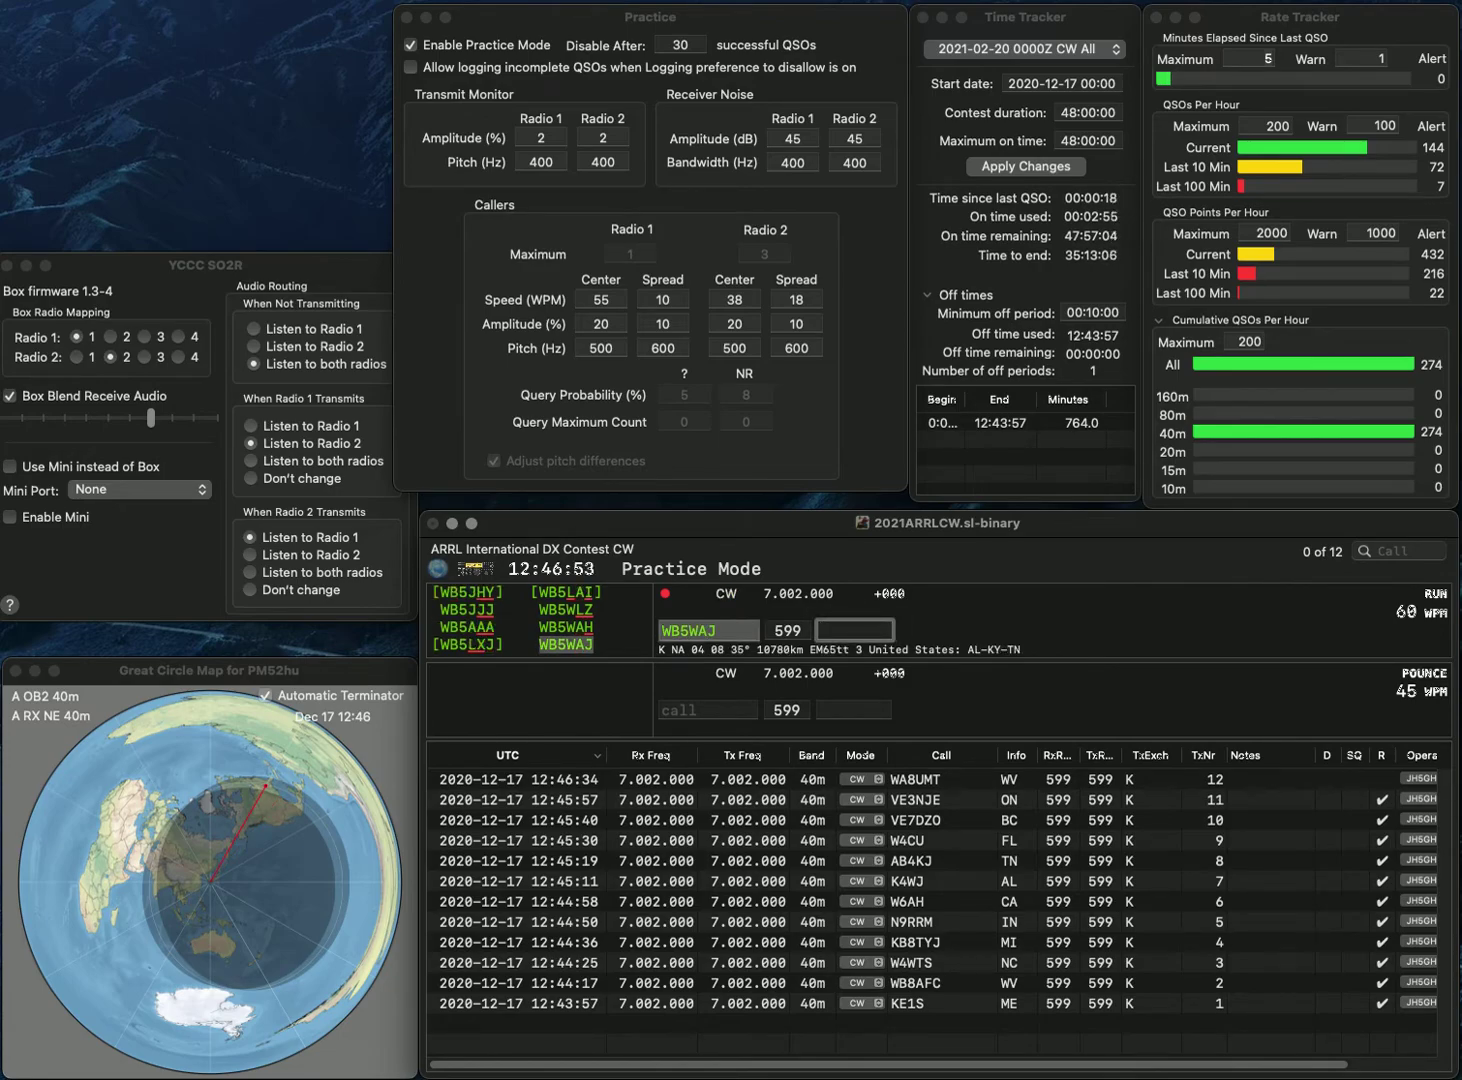
pyautogui.write('AL')
pyautogui.press('Return')
pyautogui.write('KF')
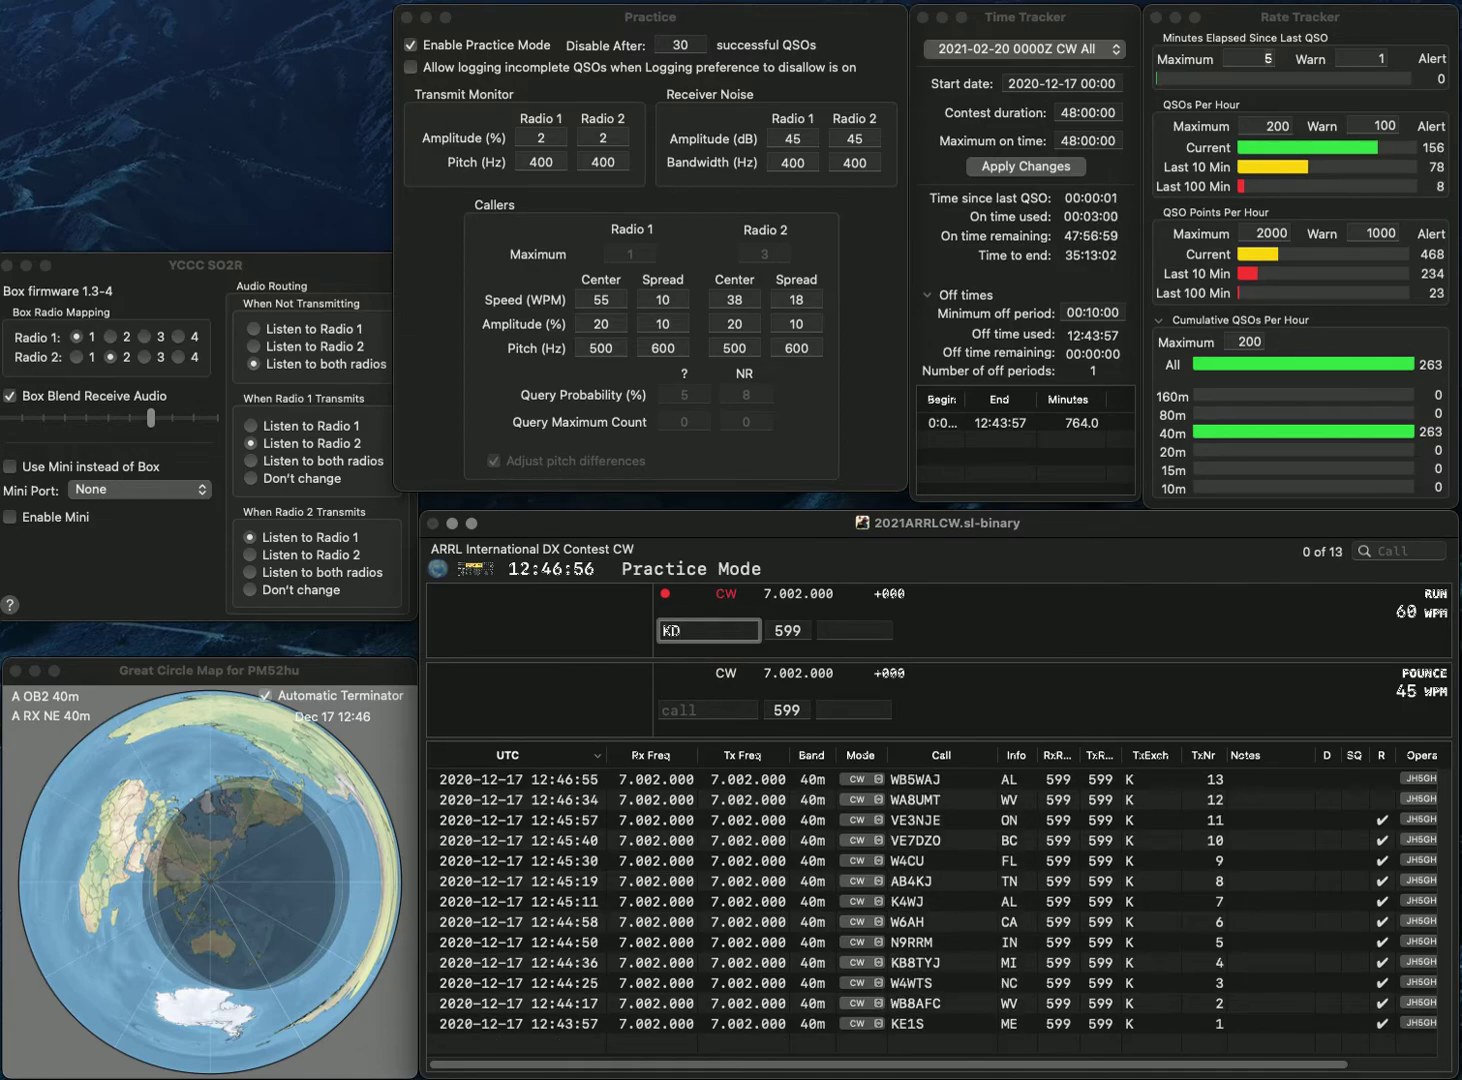
pyautogui.write('4TJE')
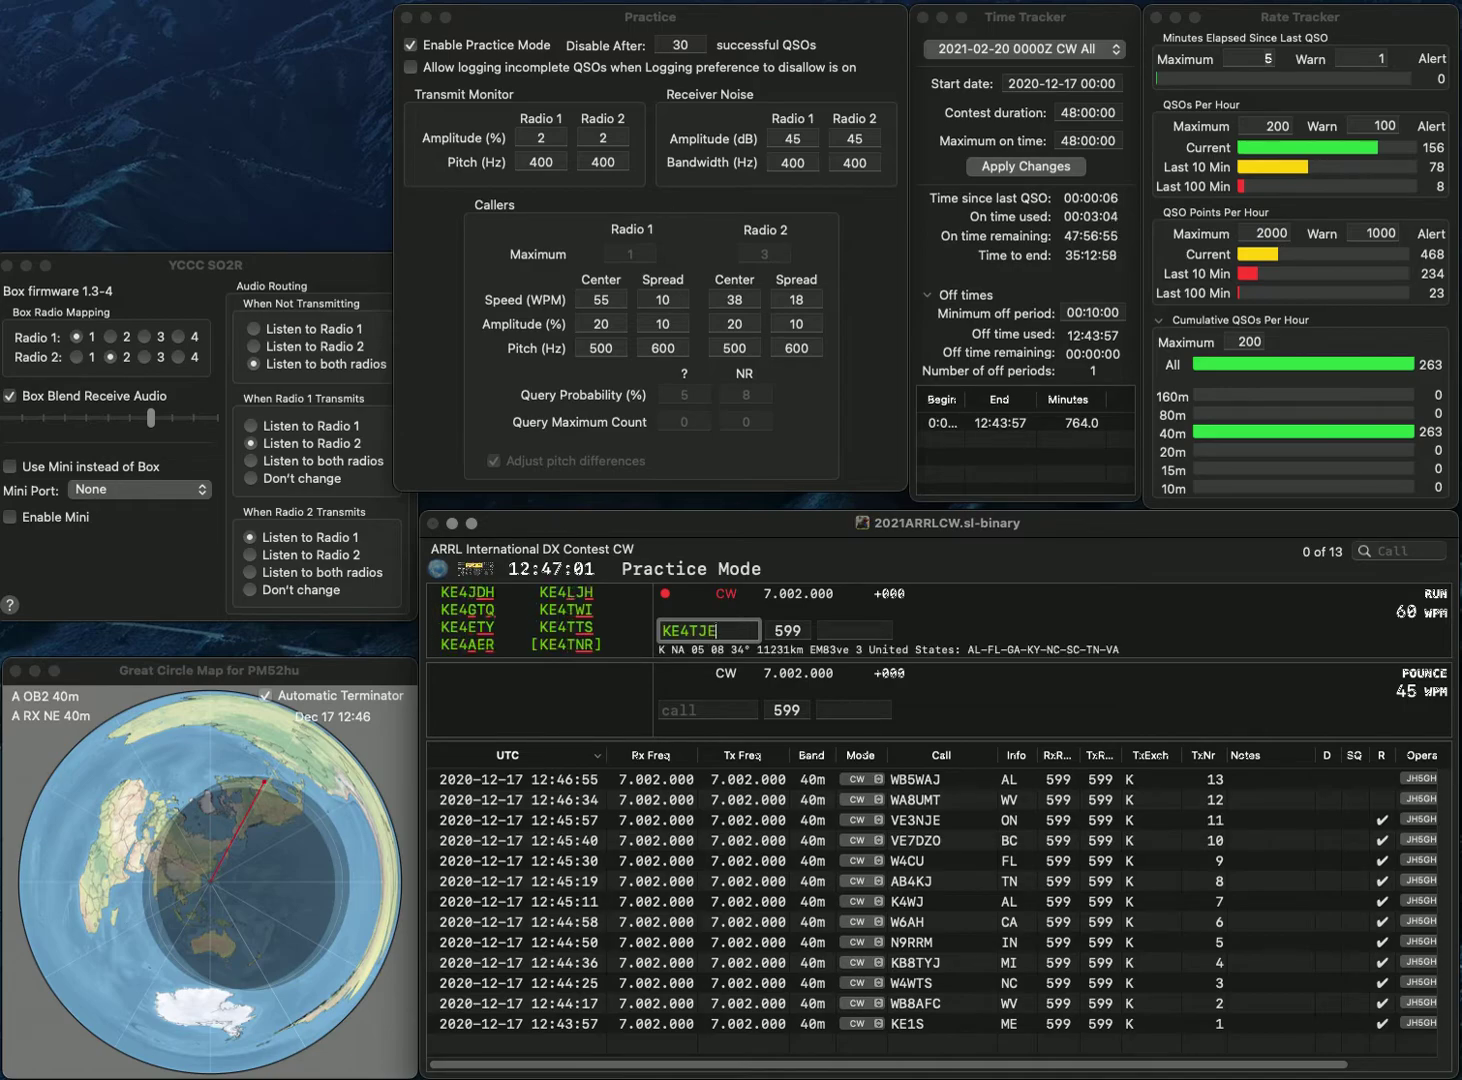
pyautogui.press('BackSpace')
pyautogui.write('W')
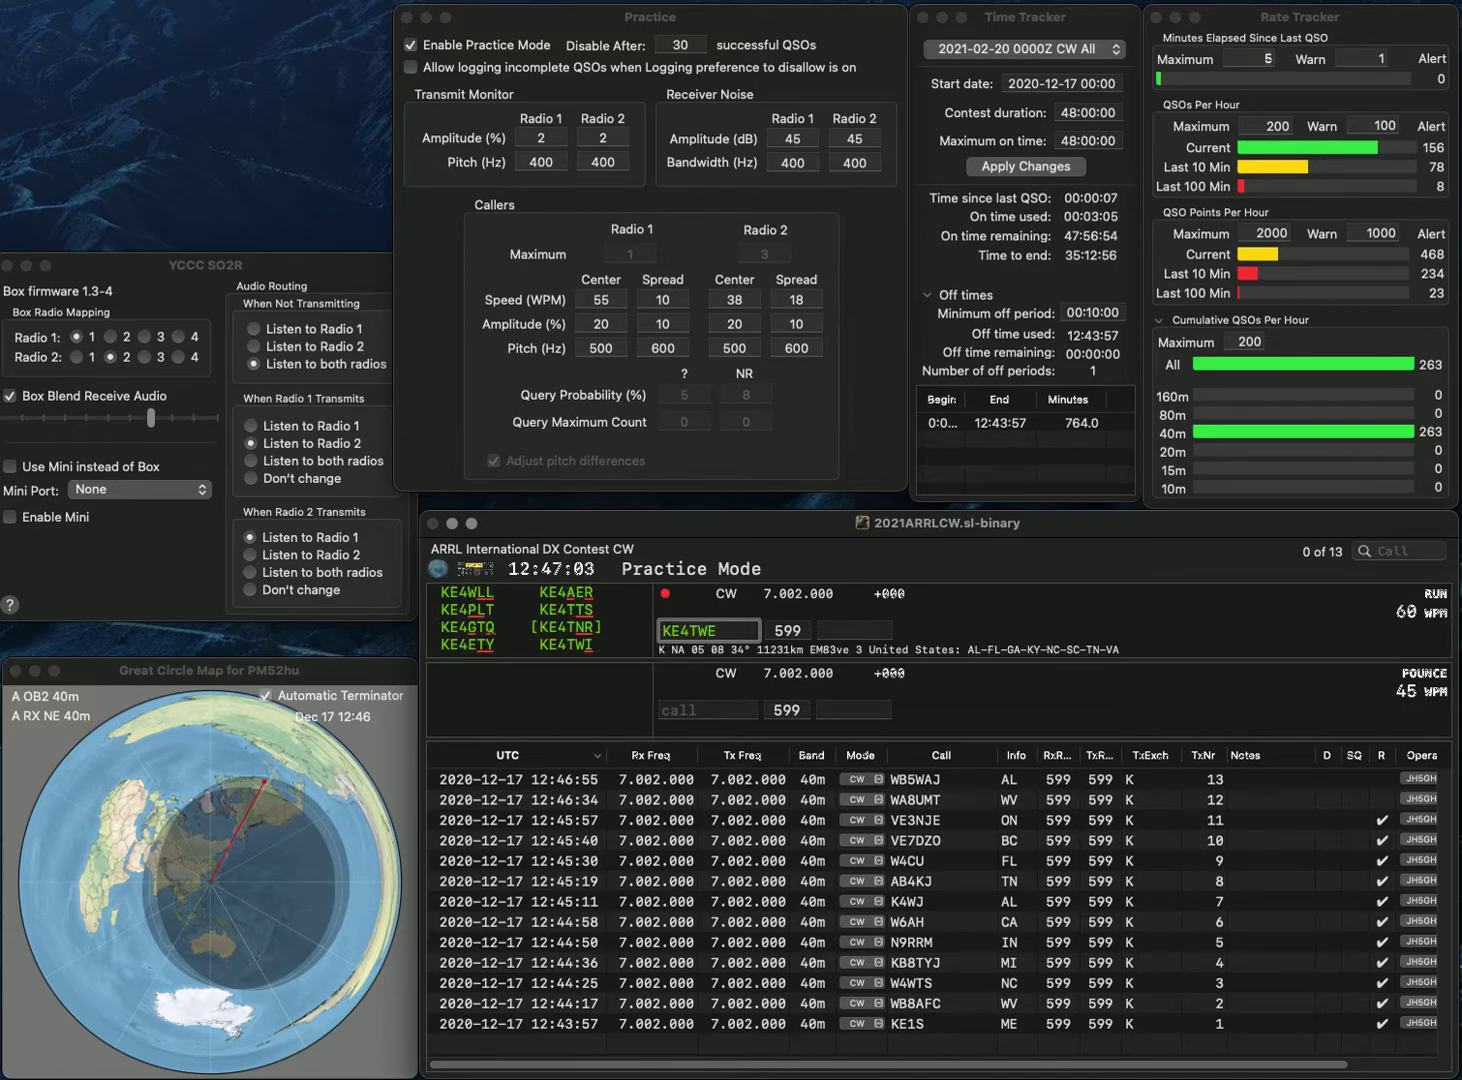
pyautogui.write('I')
pyautogui.press('Return')
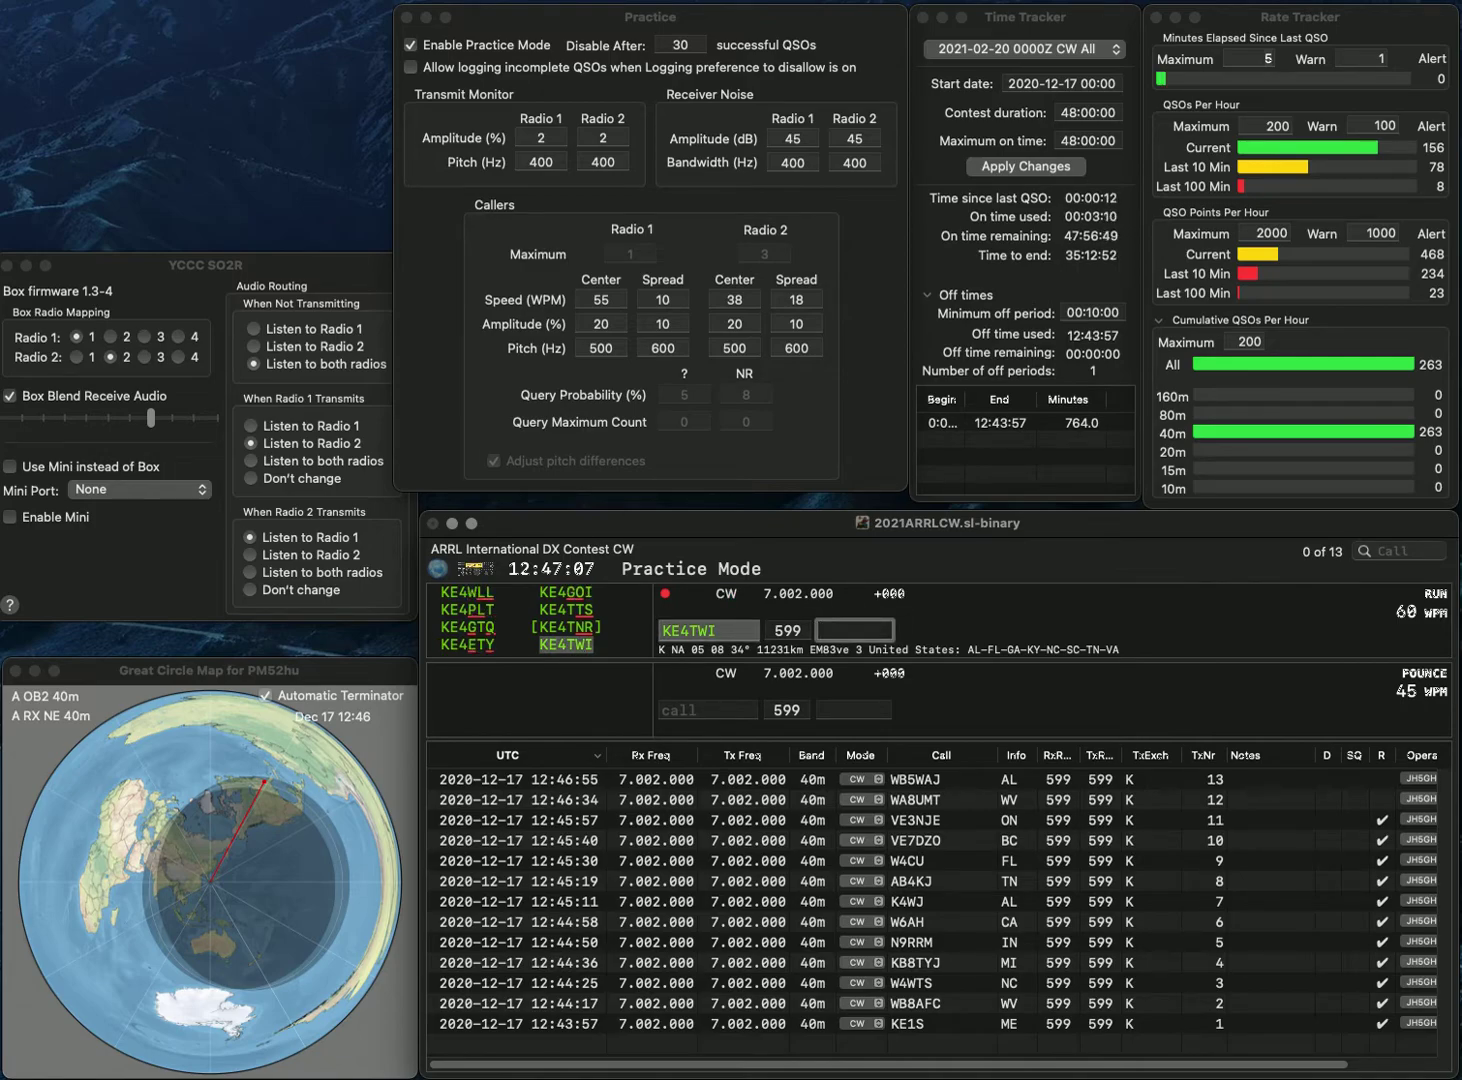
pyautogui.write('SC')
pyautogui.press('Return')
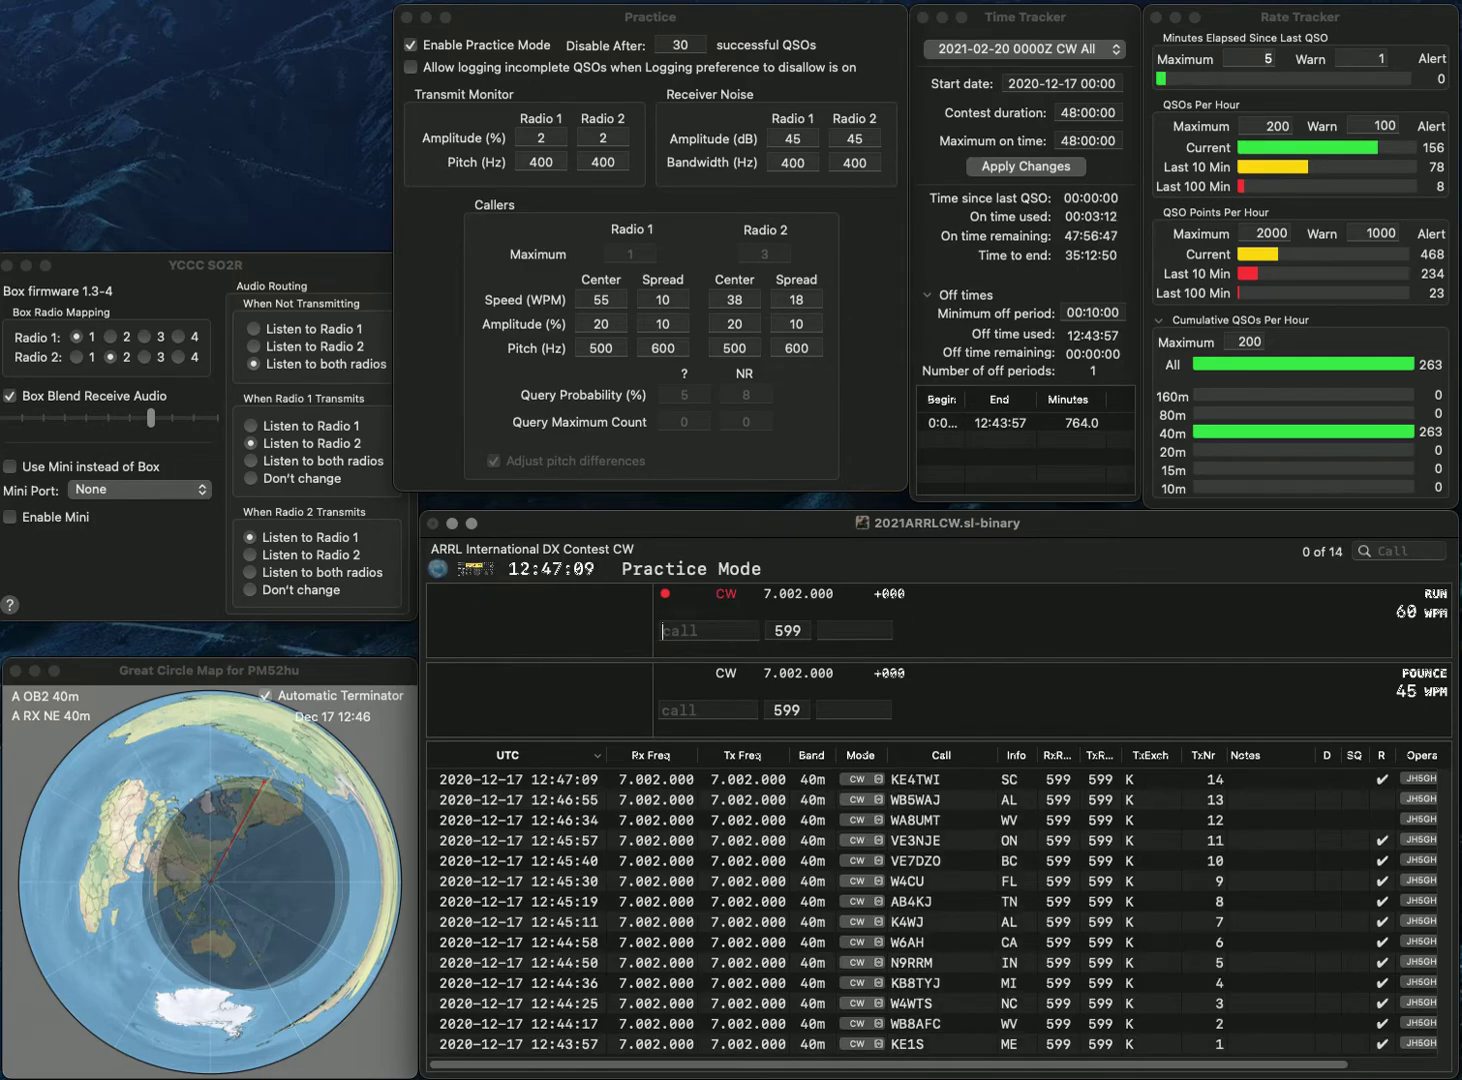
# - Work station KG7CKO on the run radio and log the contact with received exchange UT
pyautogui.write('G')
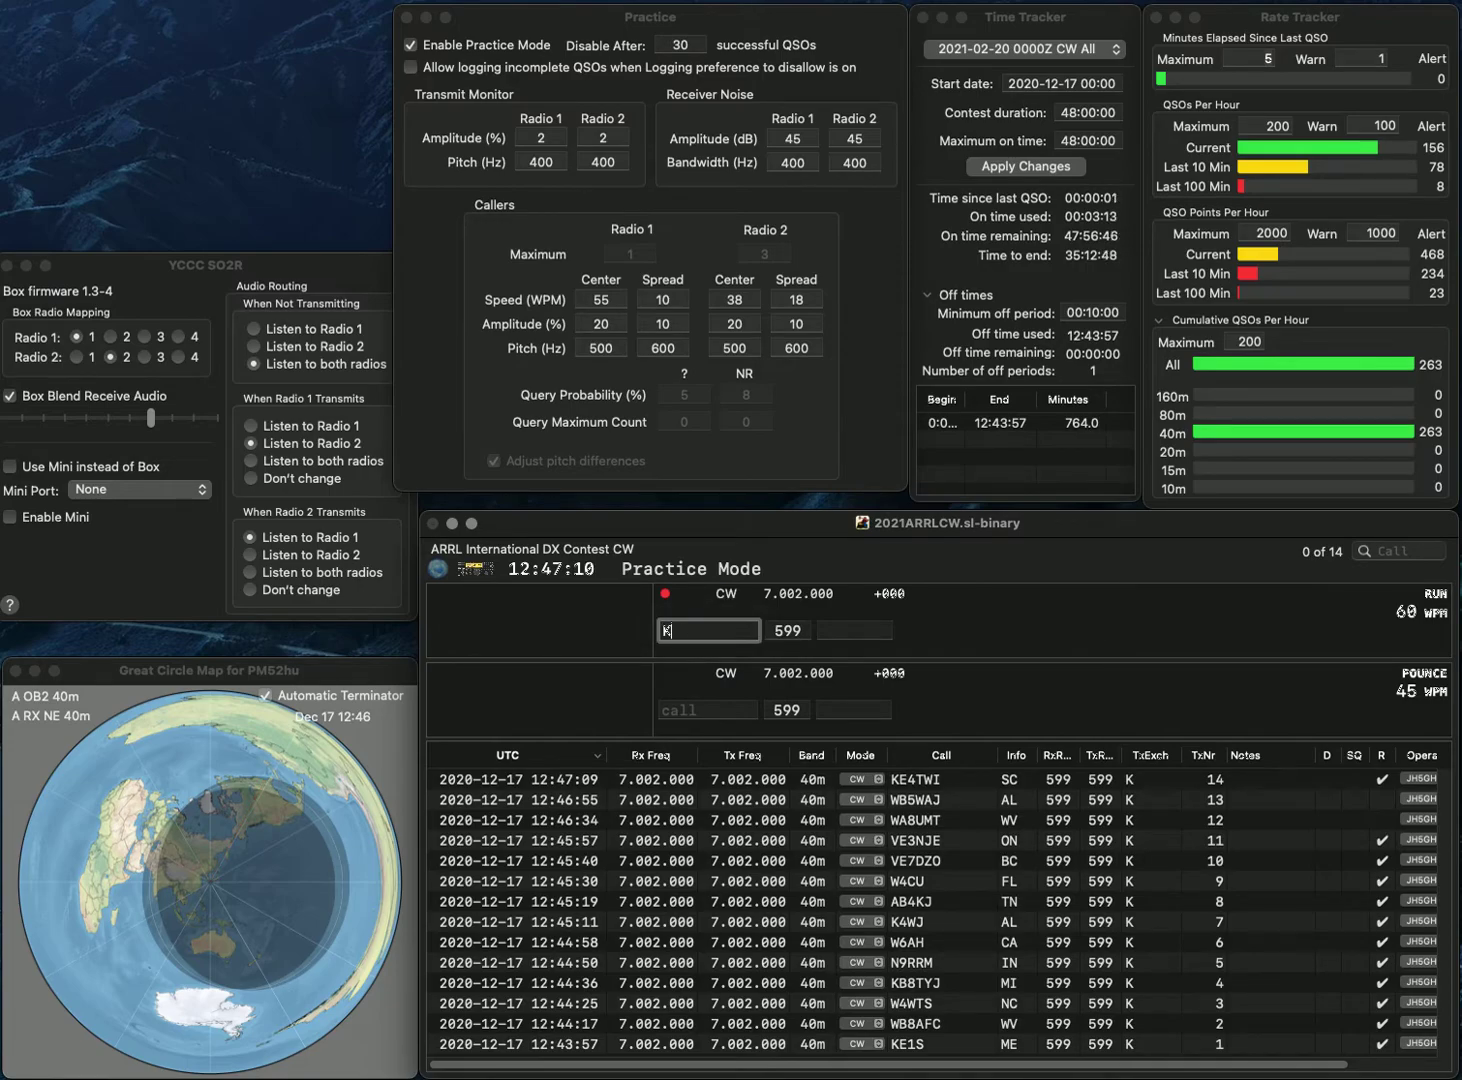
pyautogui.write('G7')
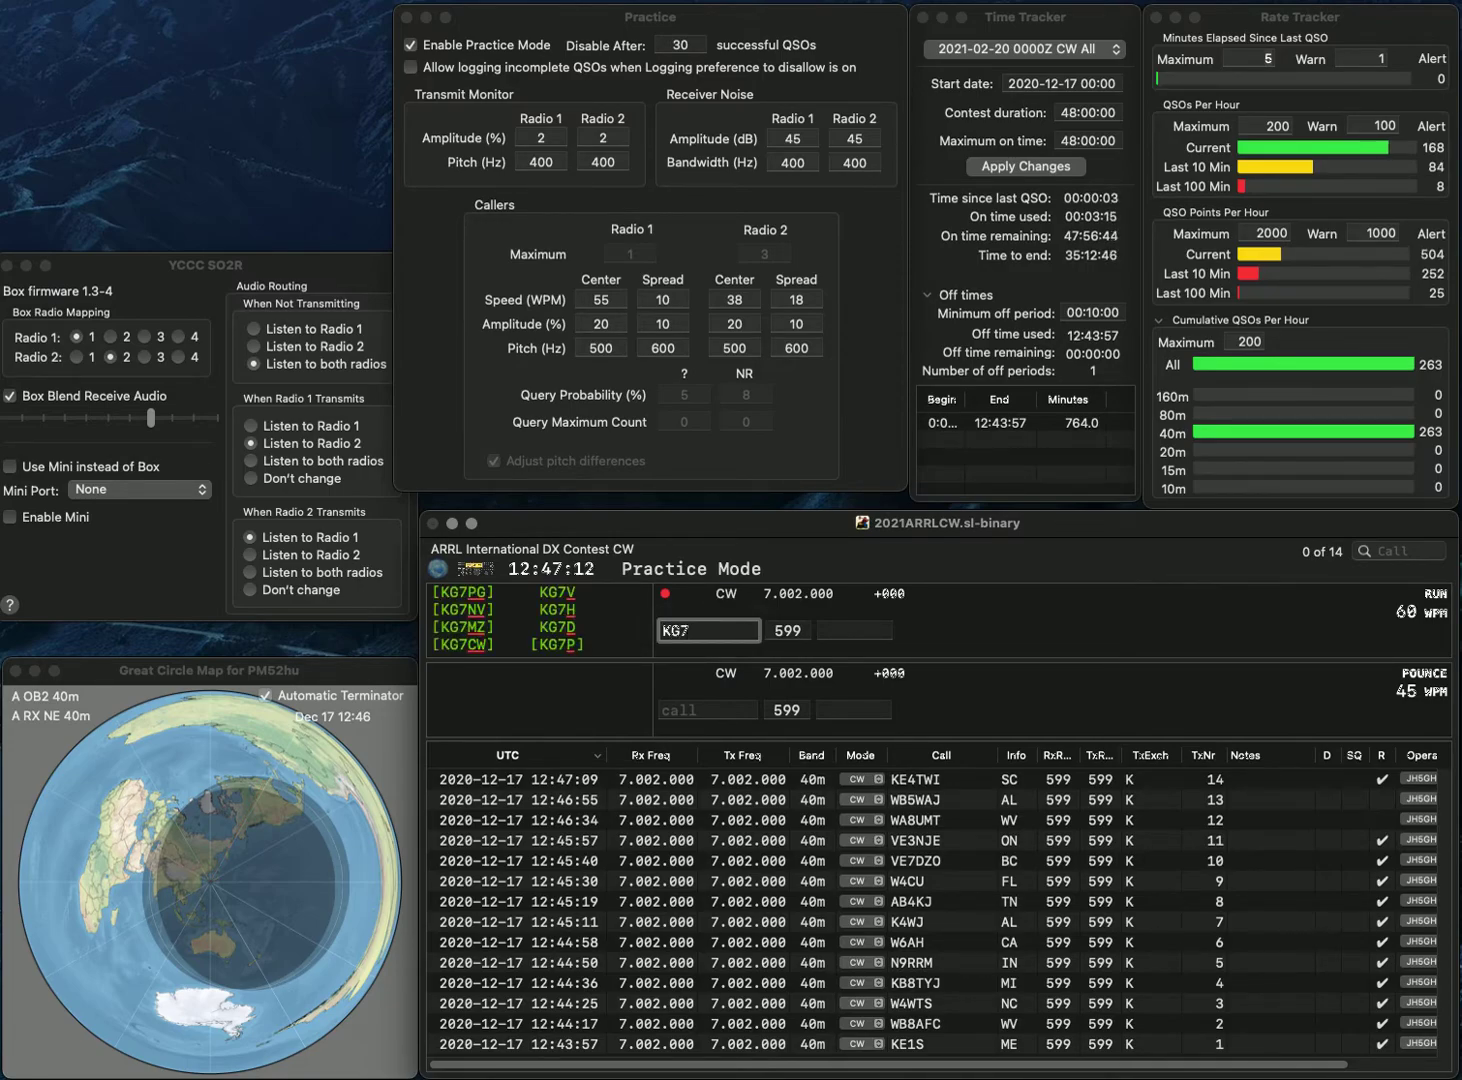
pyautogui.write('C')
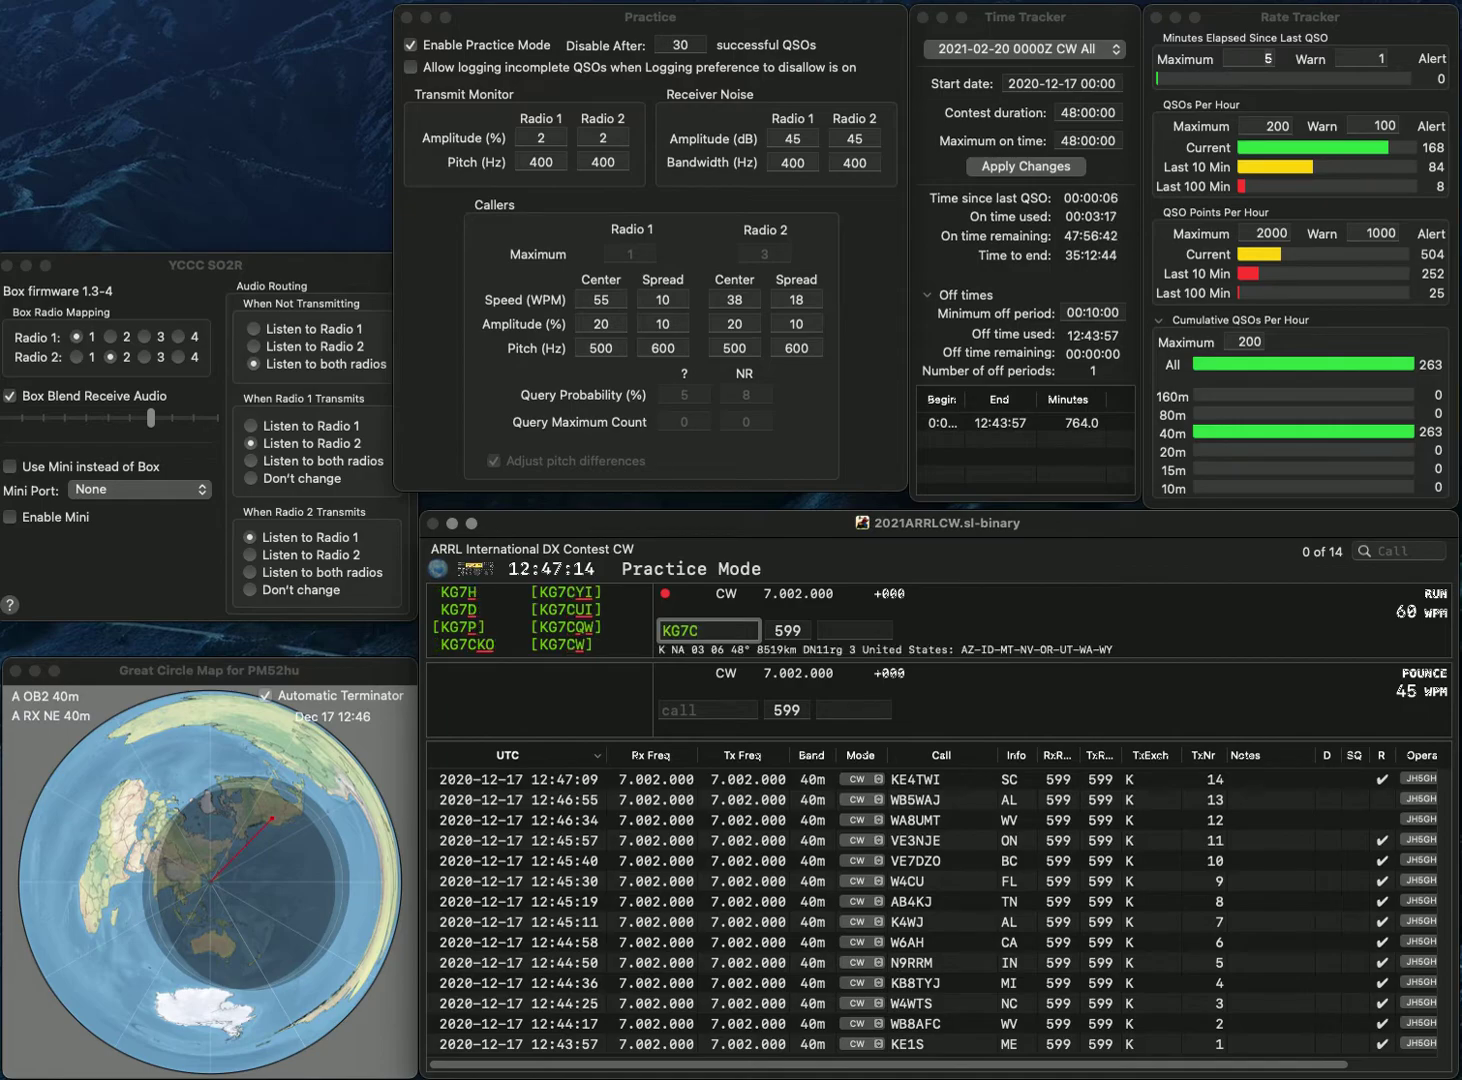
pyautogui.write('KO')
pyautogui.click(820, 630)
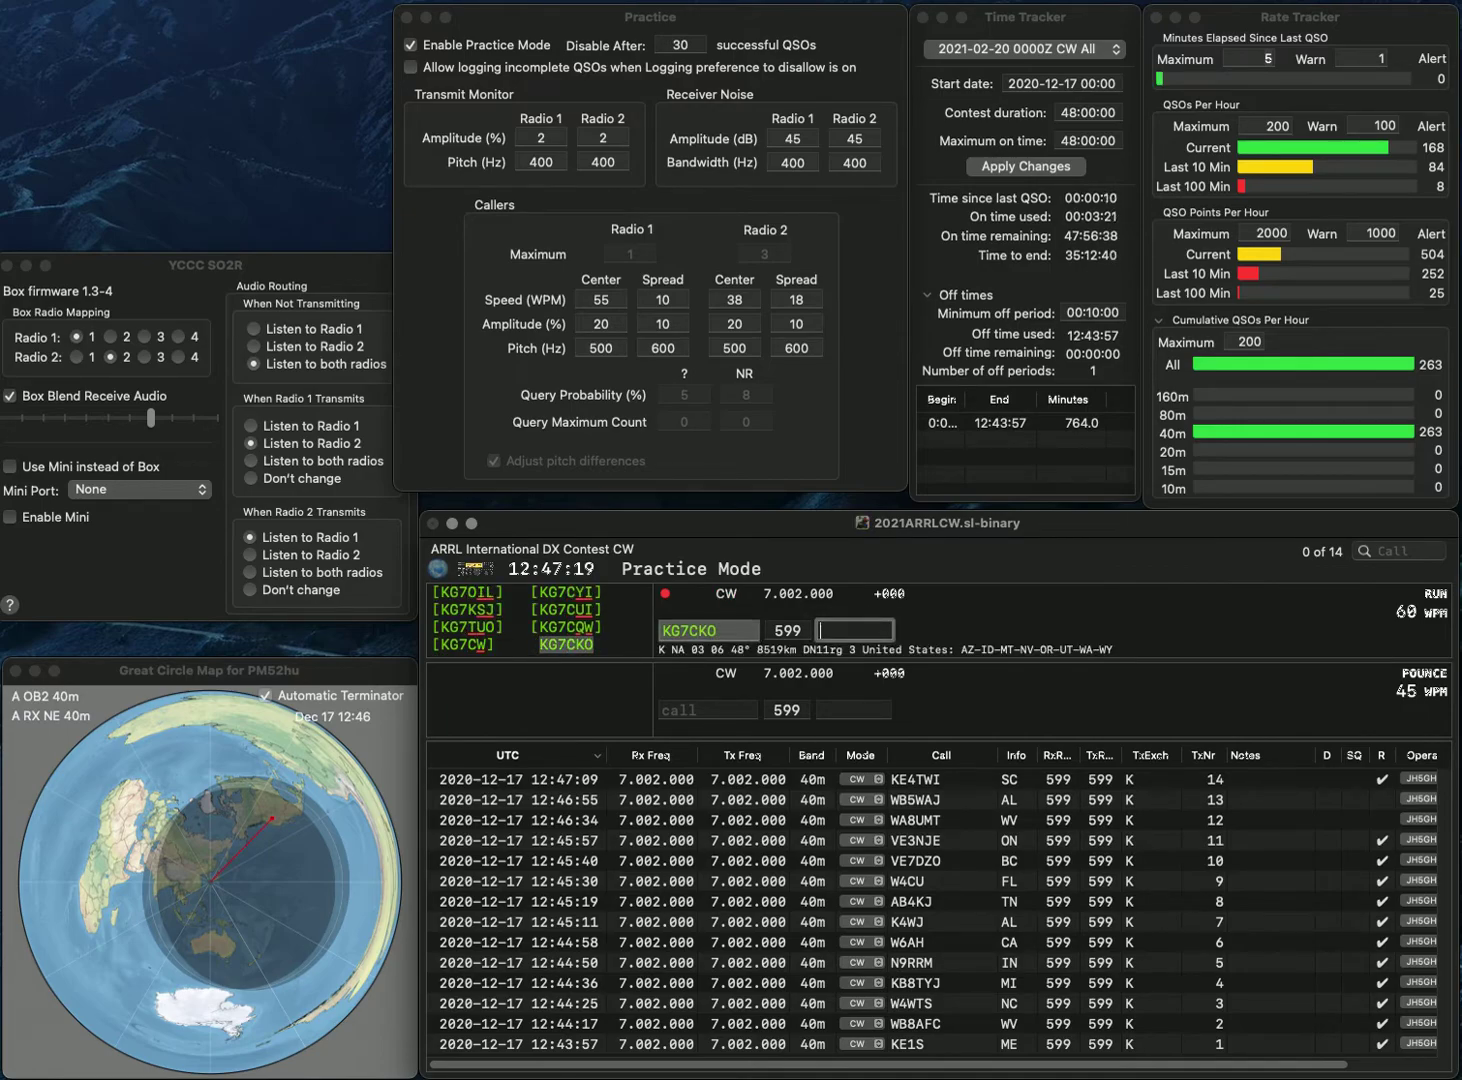
pyautogui.write('UT')
pyautogui.press('Return')
# - Work station AC1DC on the run radio and log the contact with received exchange VT
pyautogui.write('AC1DC')
pyautogui.press('Tab')
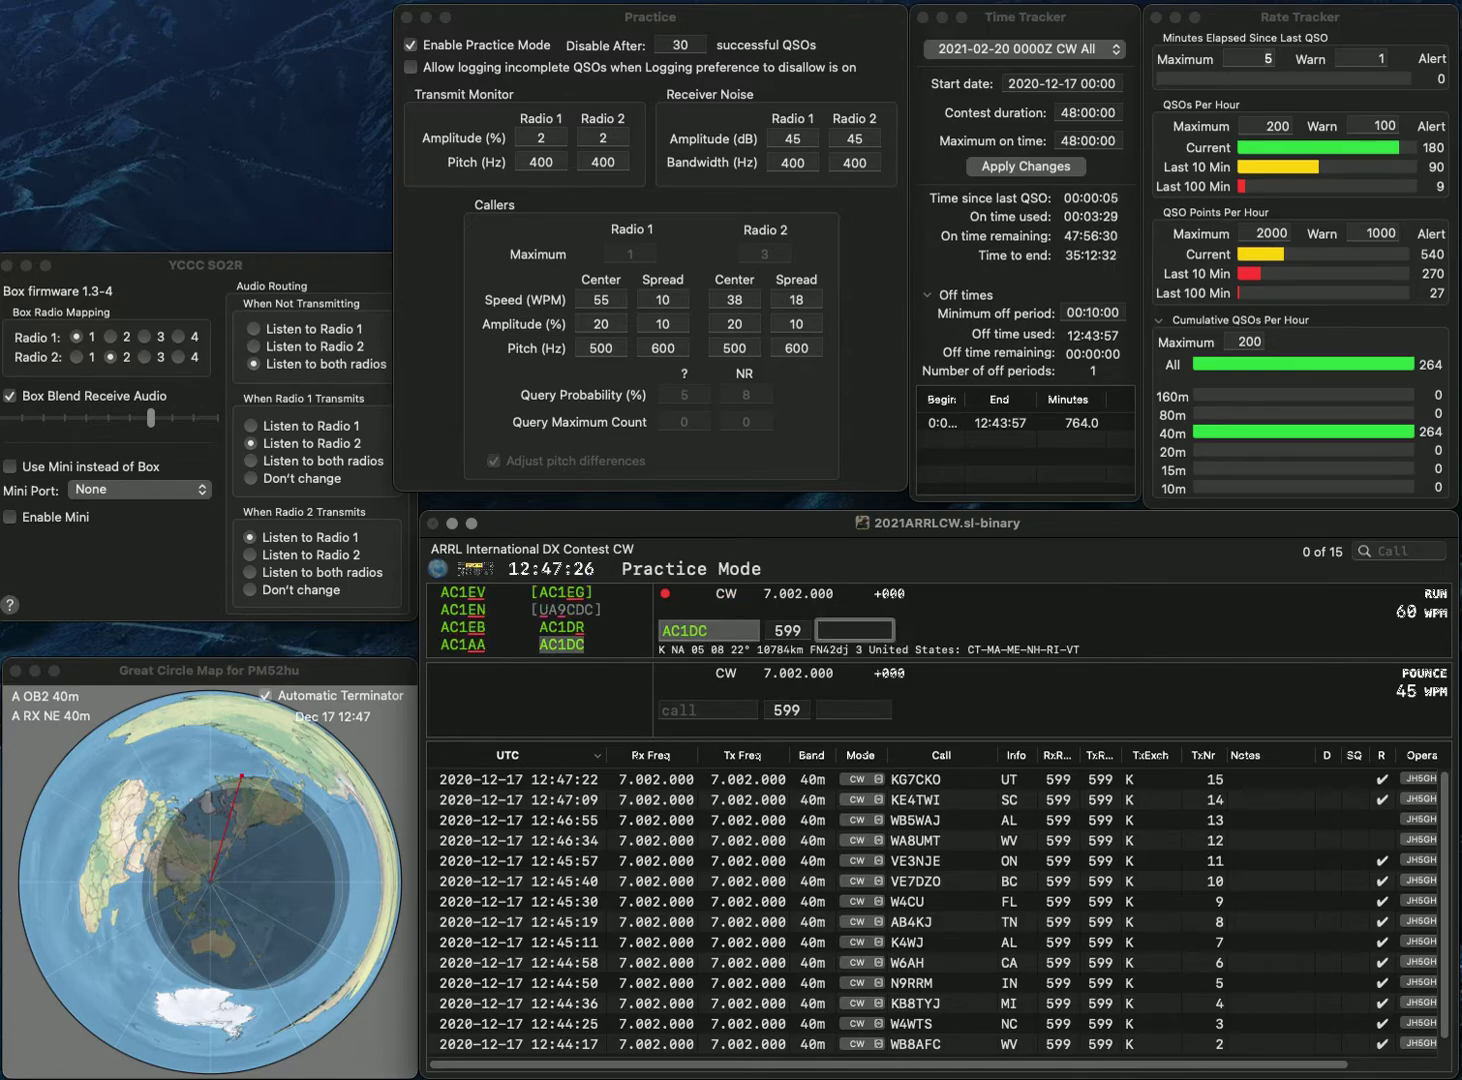
pyautogui.write('VT')
pyautogui.press('Return')
# - Work station K4RO on the run radio and log the contact with received exchange TN
pyautogui.write('K4R')
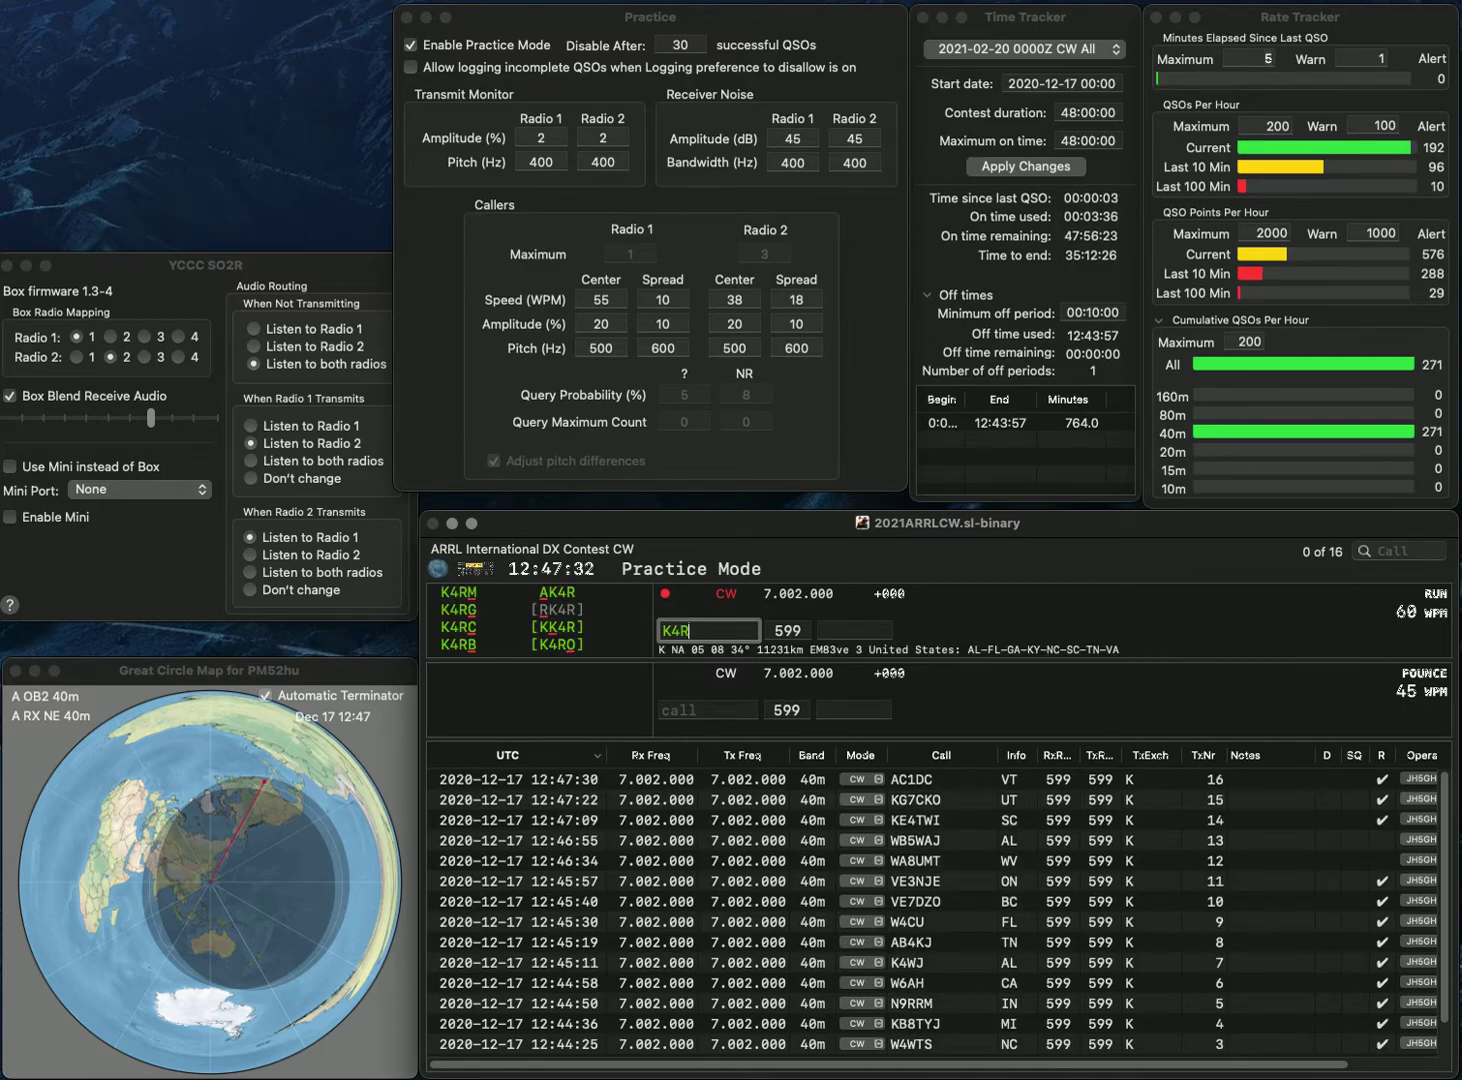
pyautogui.write('O')
pyautogui.press('space')
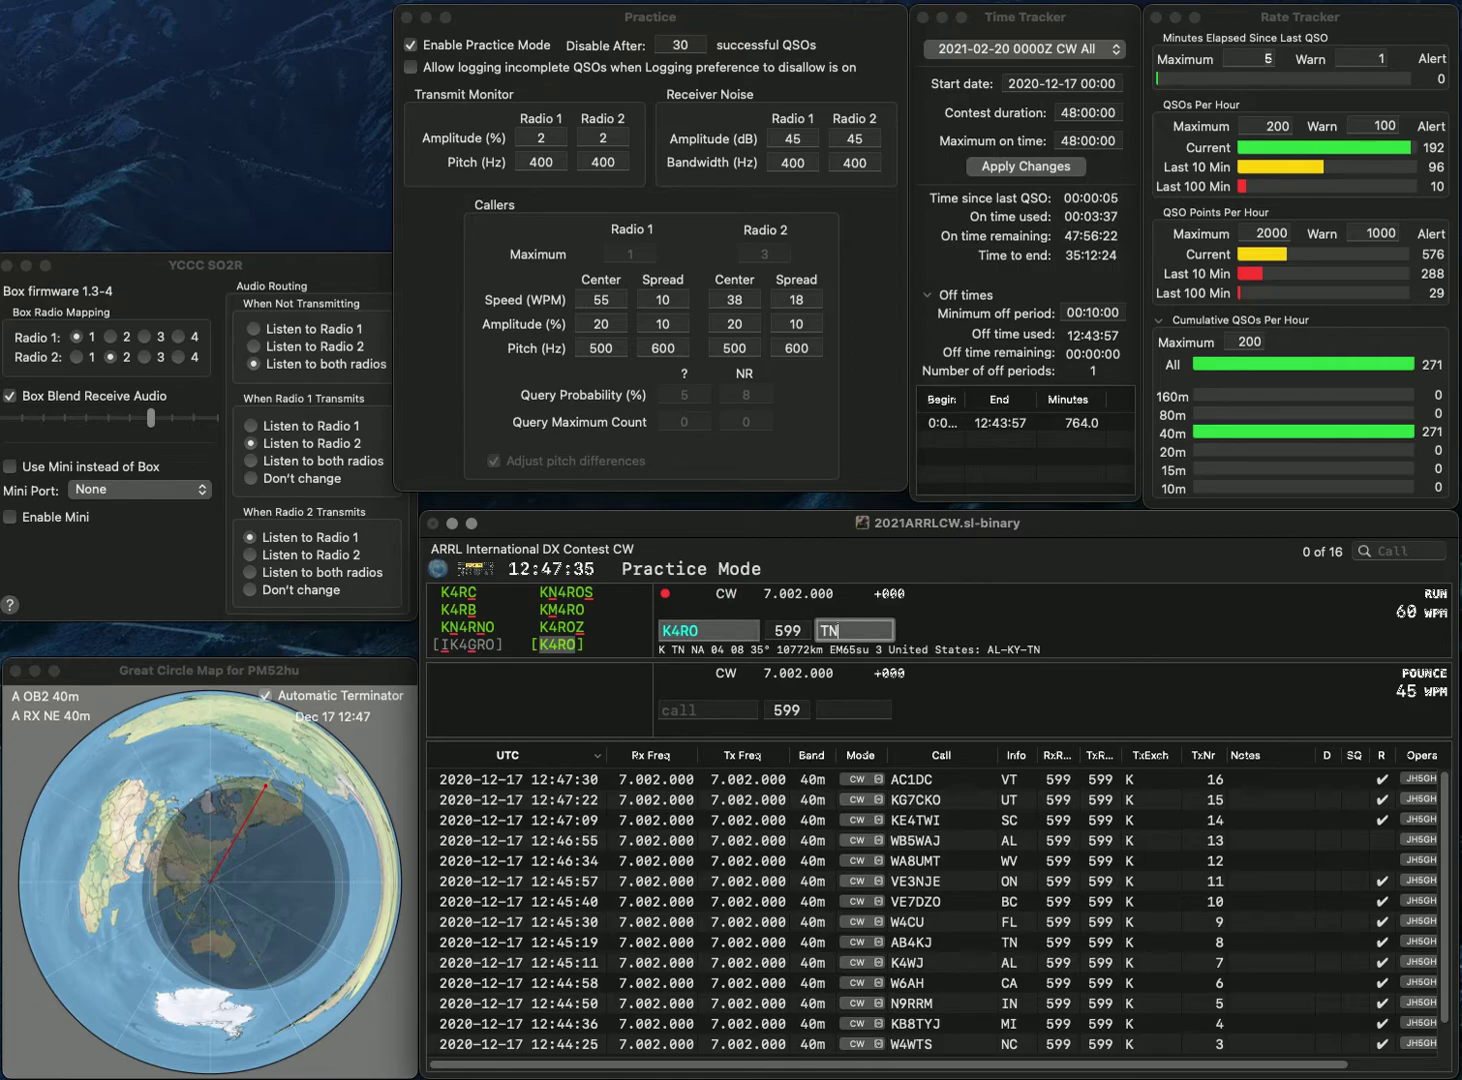
pyautogui.press('Return')
pyautogui.write('K')
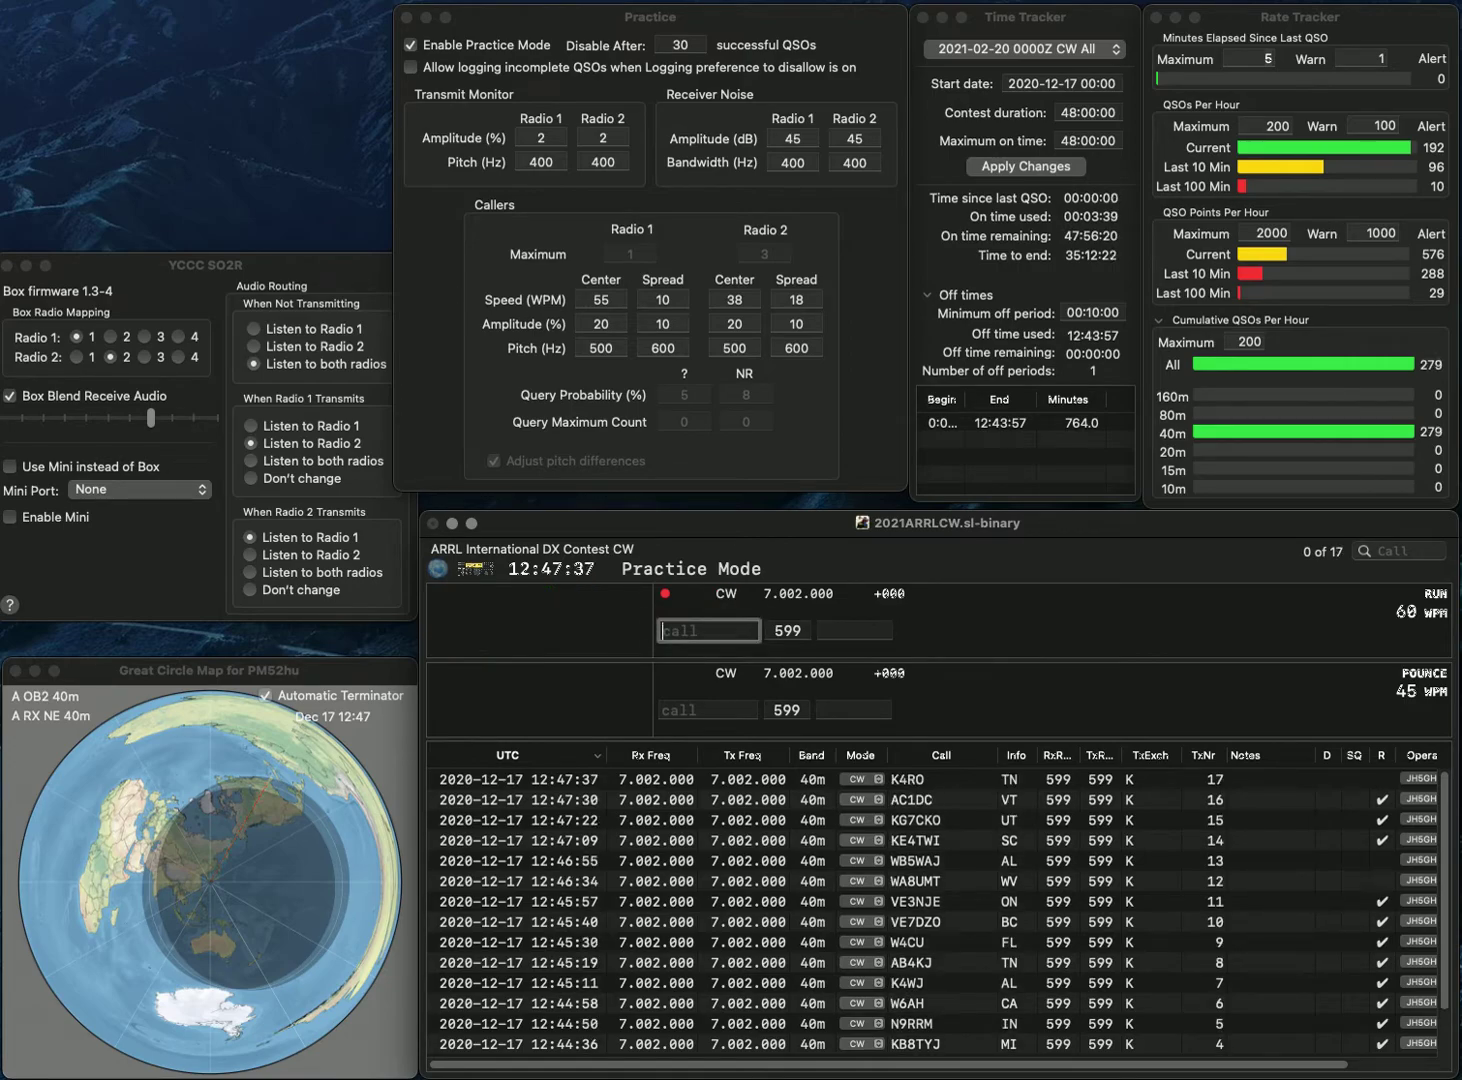
pyautogui.write('E5B')
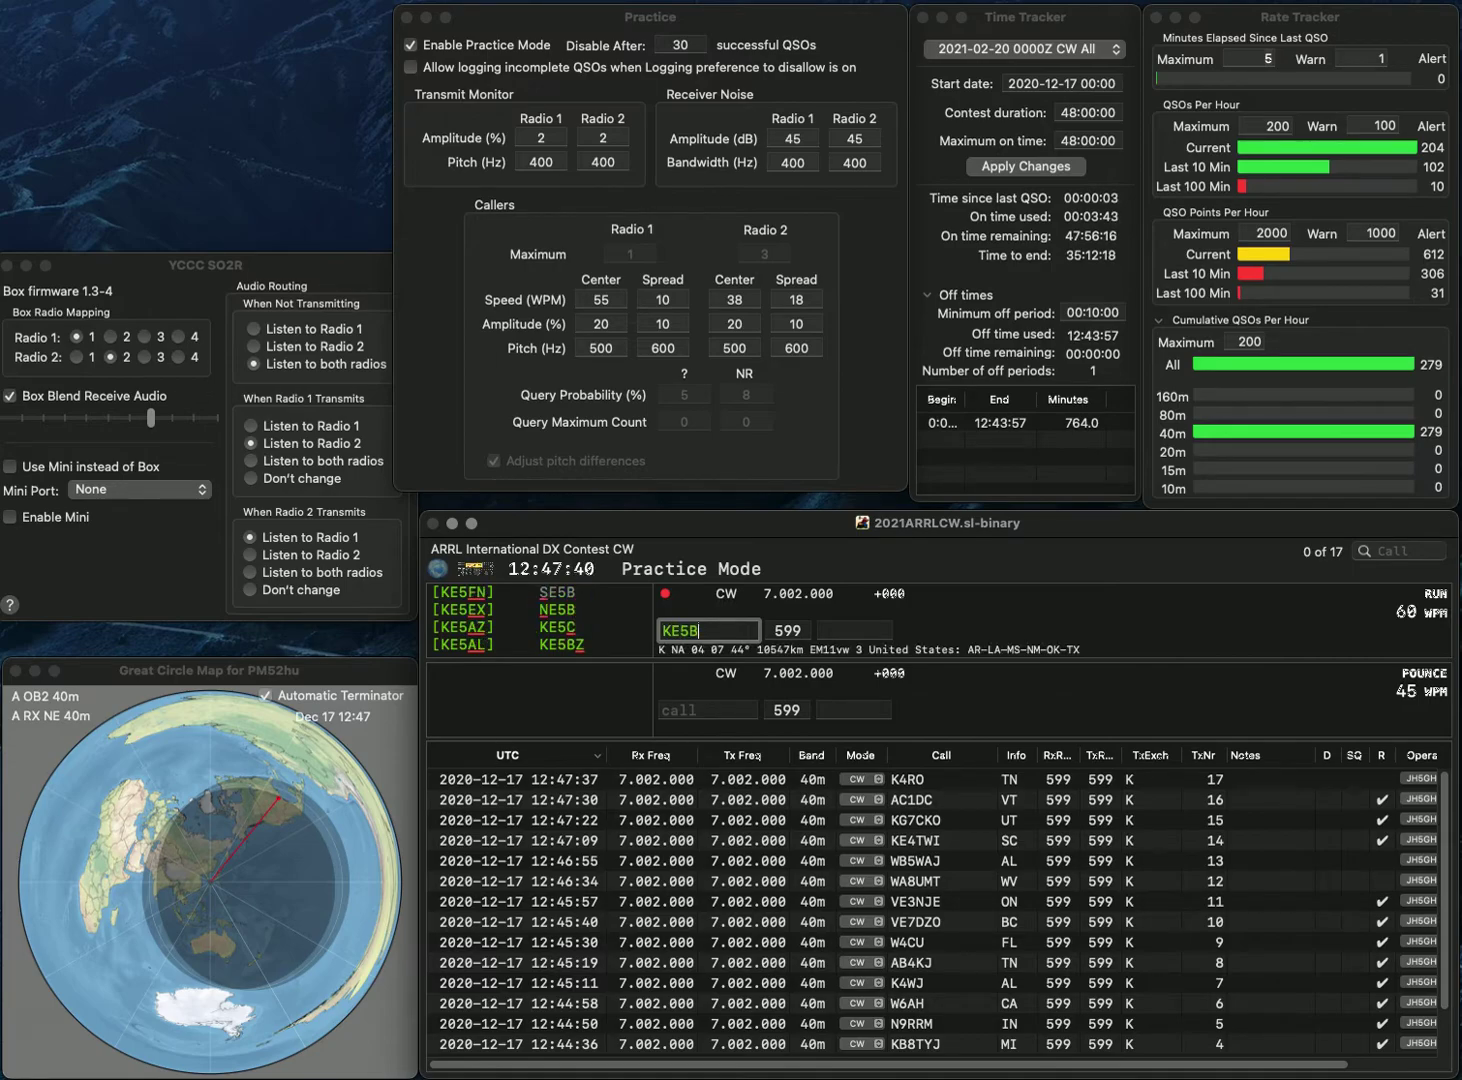
pyautogui.write('CE')
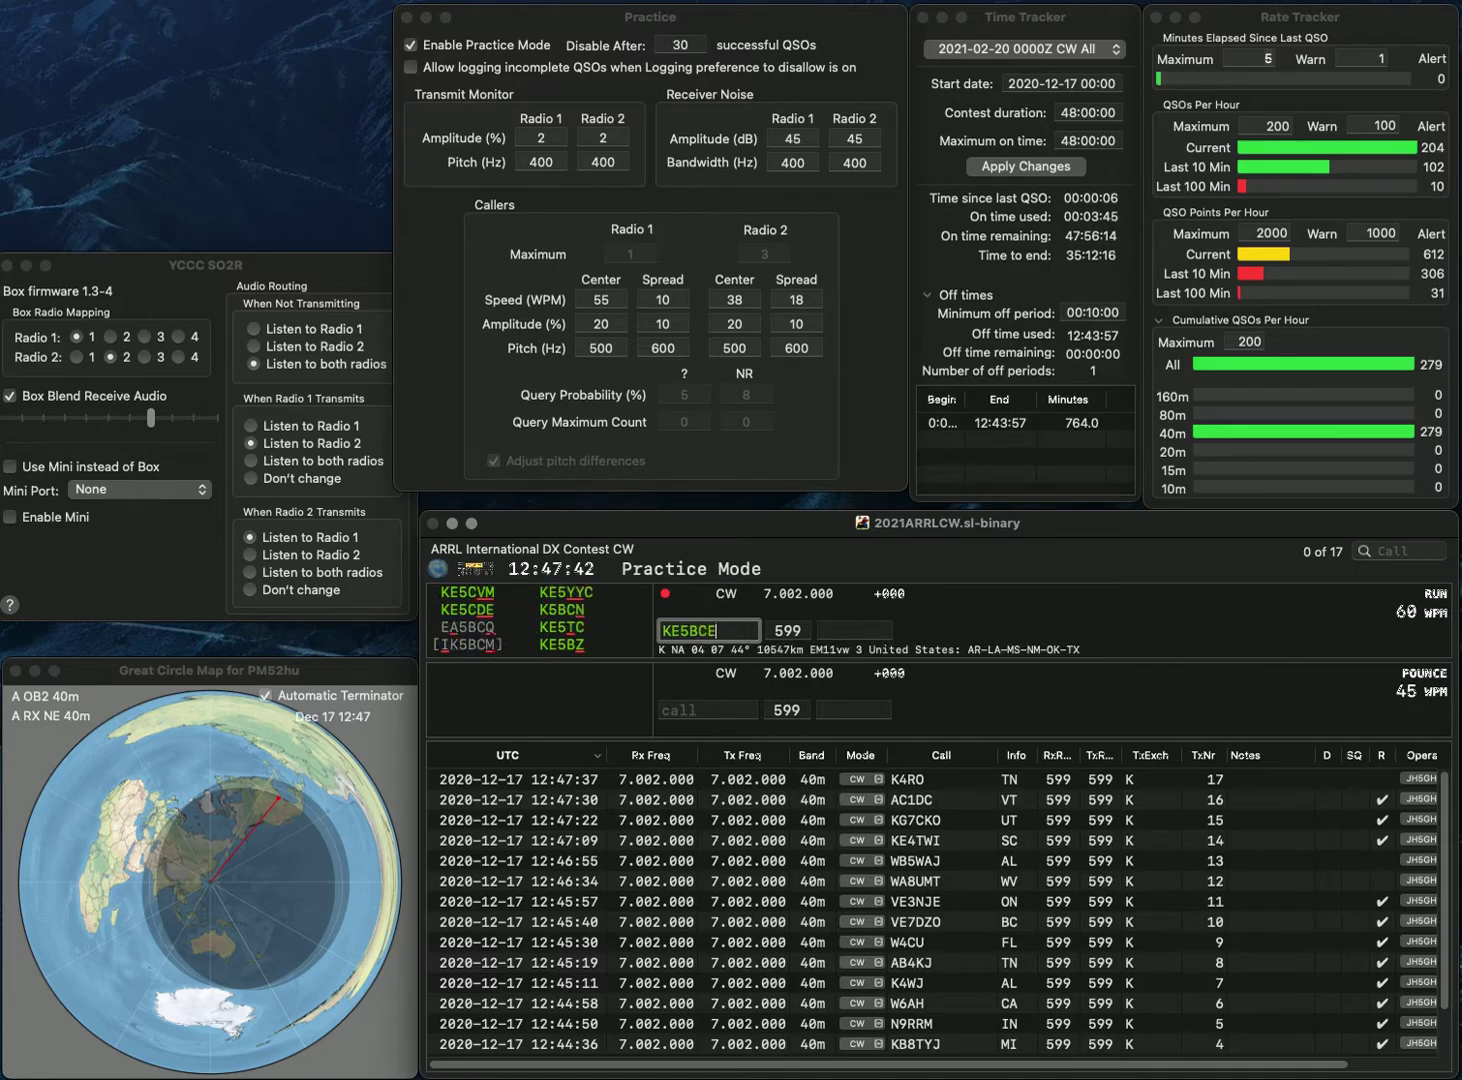
pyautogui.press('Left')
pyautogui.press('Left')
pyautogui.press('BackSpace')
pyautogui.write('C')
pyautogui.press('Delete')
pyautogui.write('D')
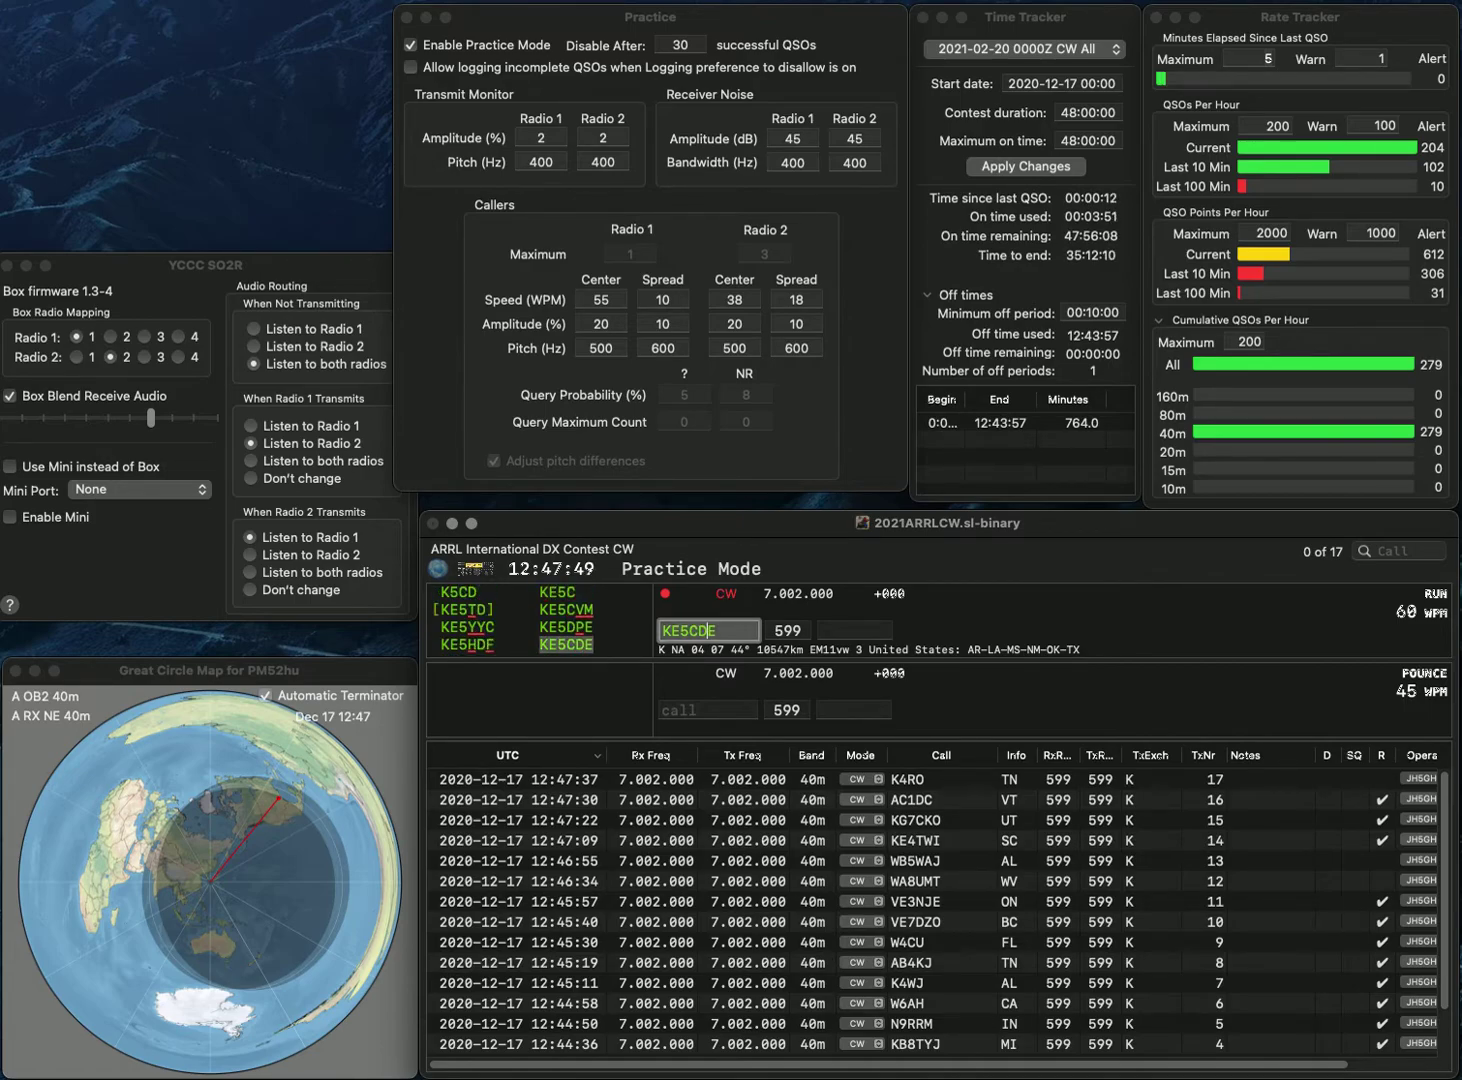
pyautogui.press('space')
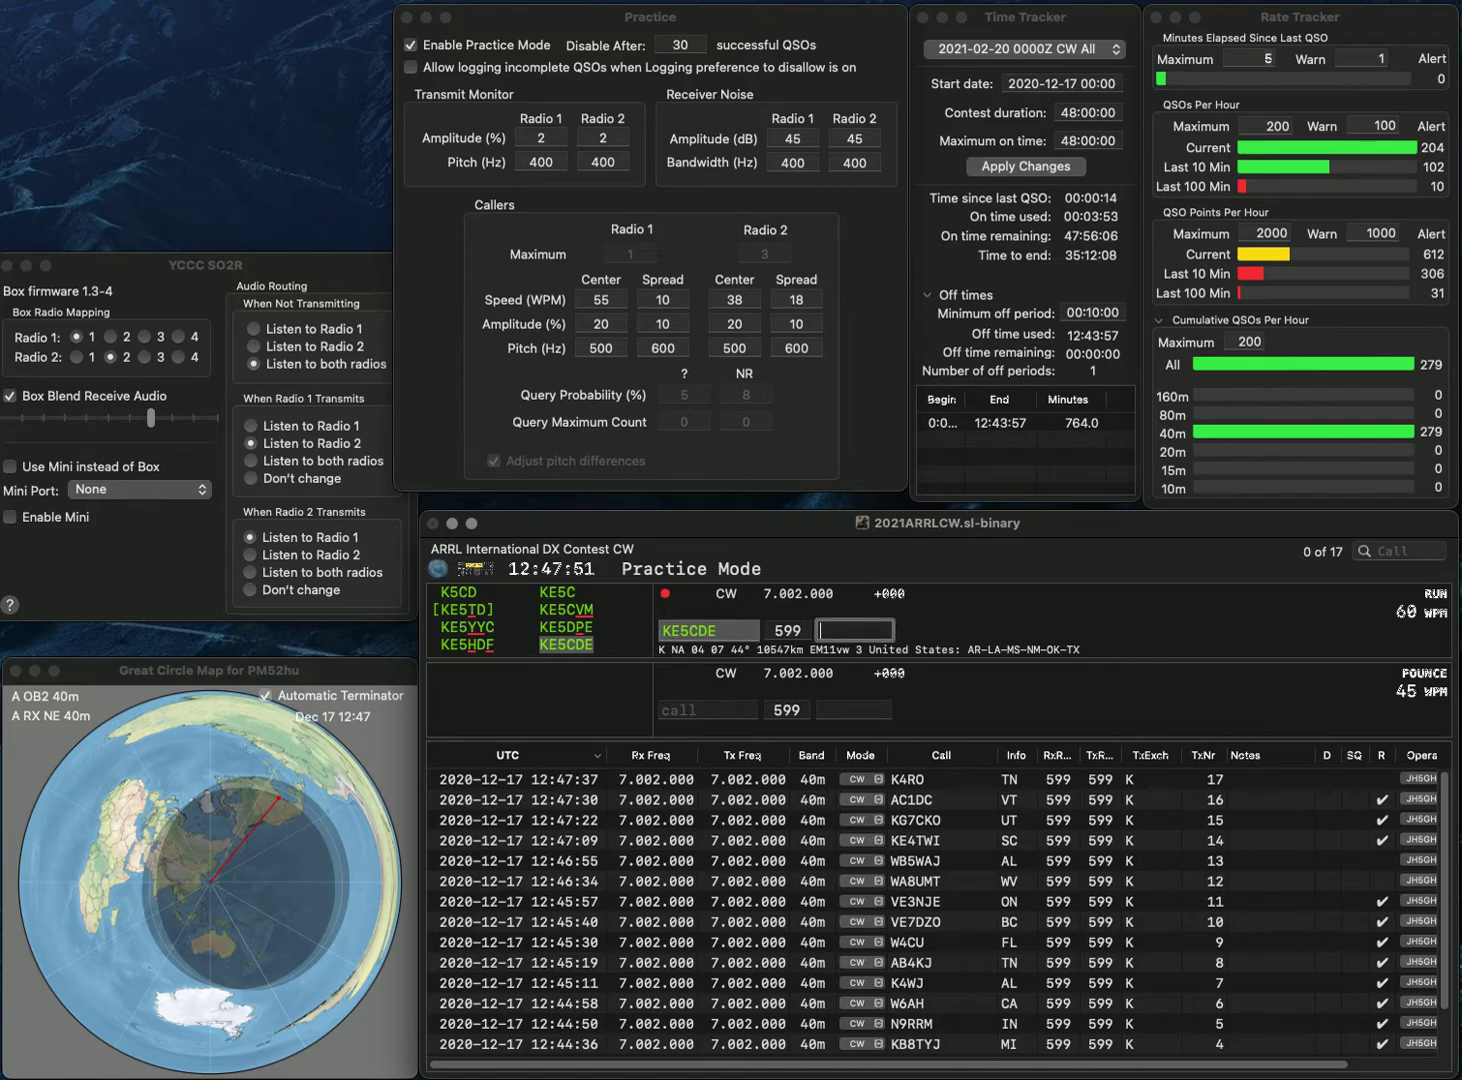
pyautogui.write('MI')
pyautogui.press('Return')
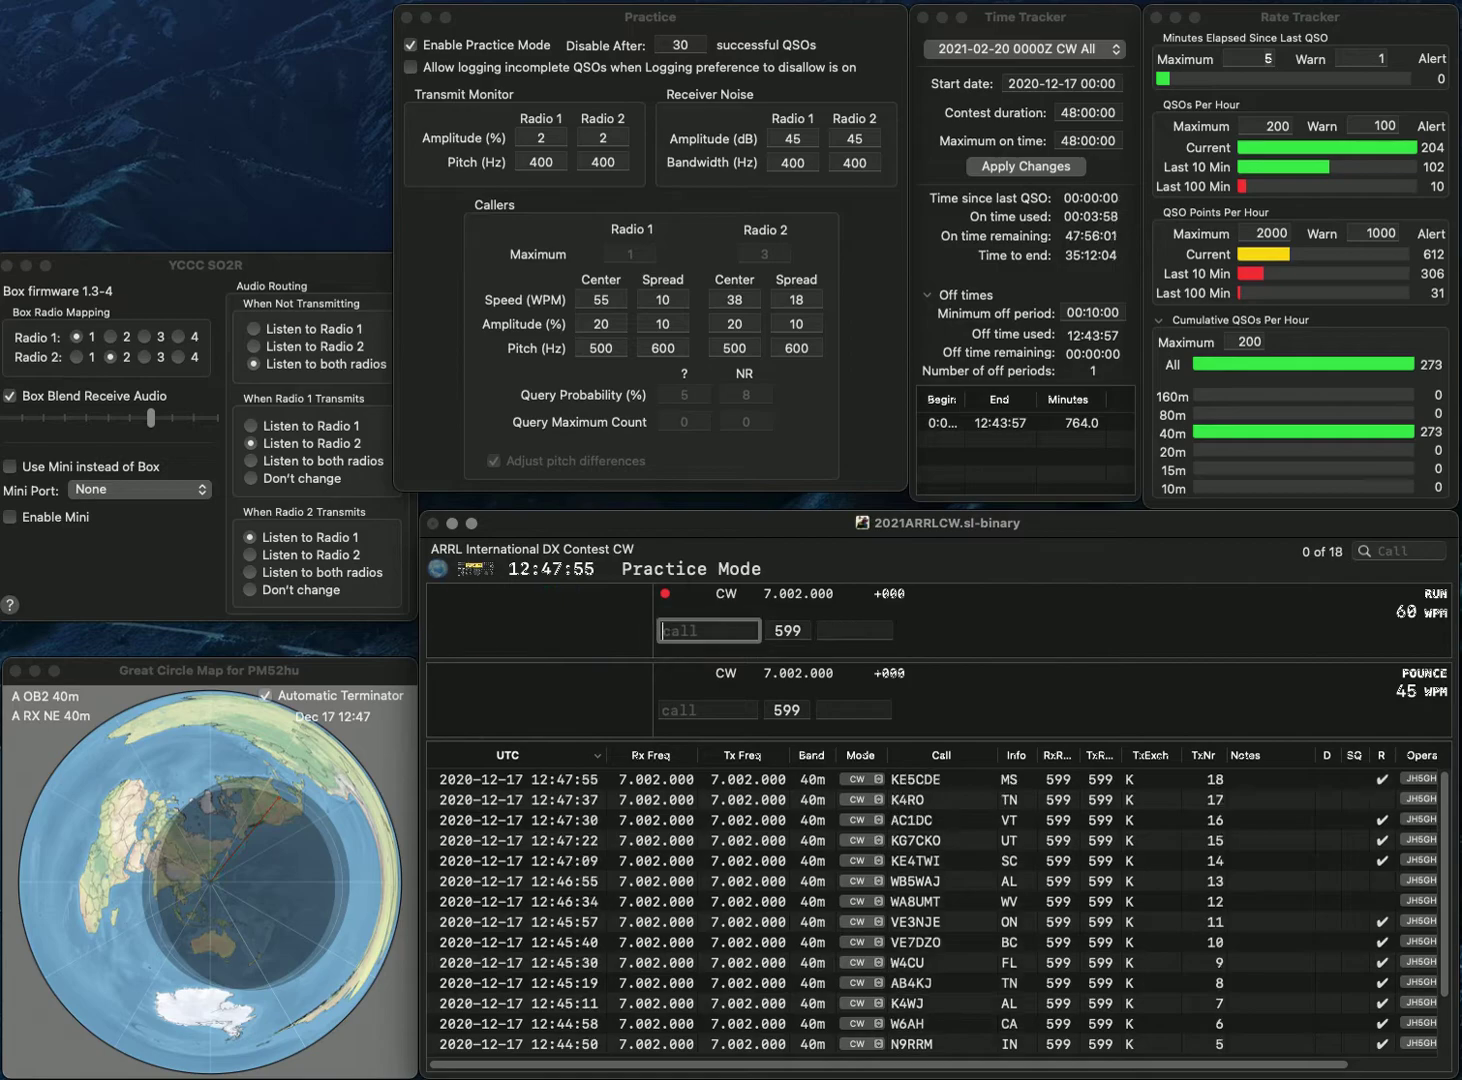
pyautogui.write('VE3R')
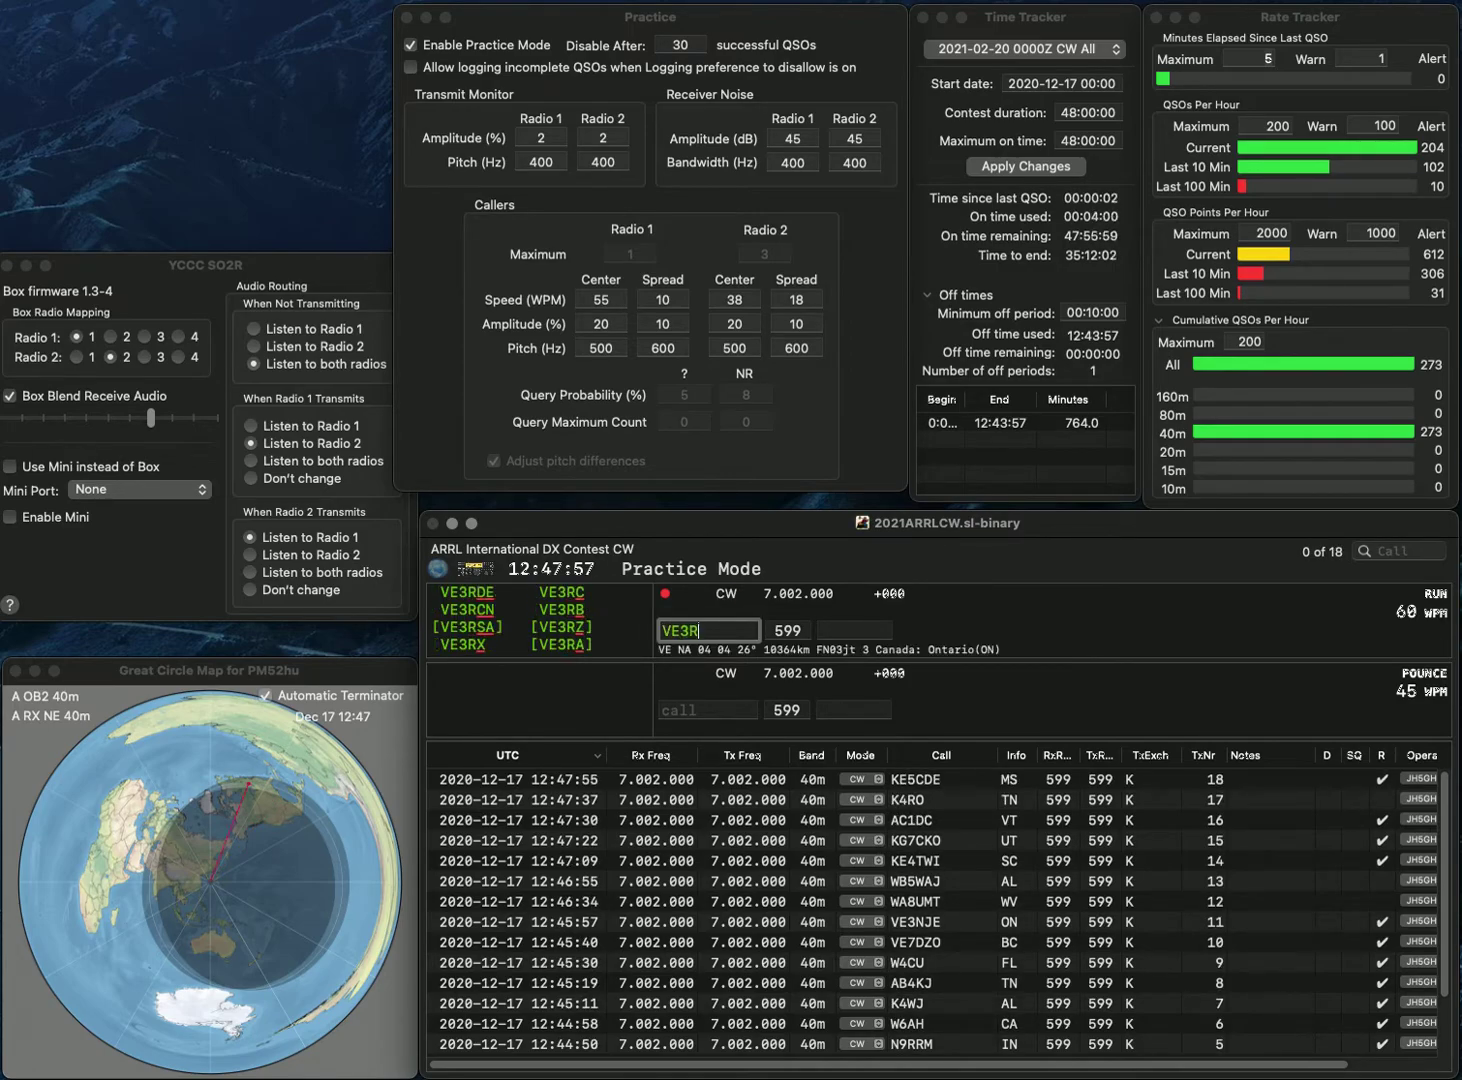
pyautogui.press('BackSpace')
pyautogui.write('FK')
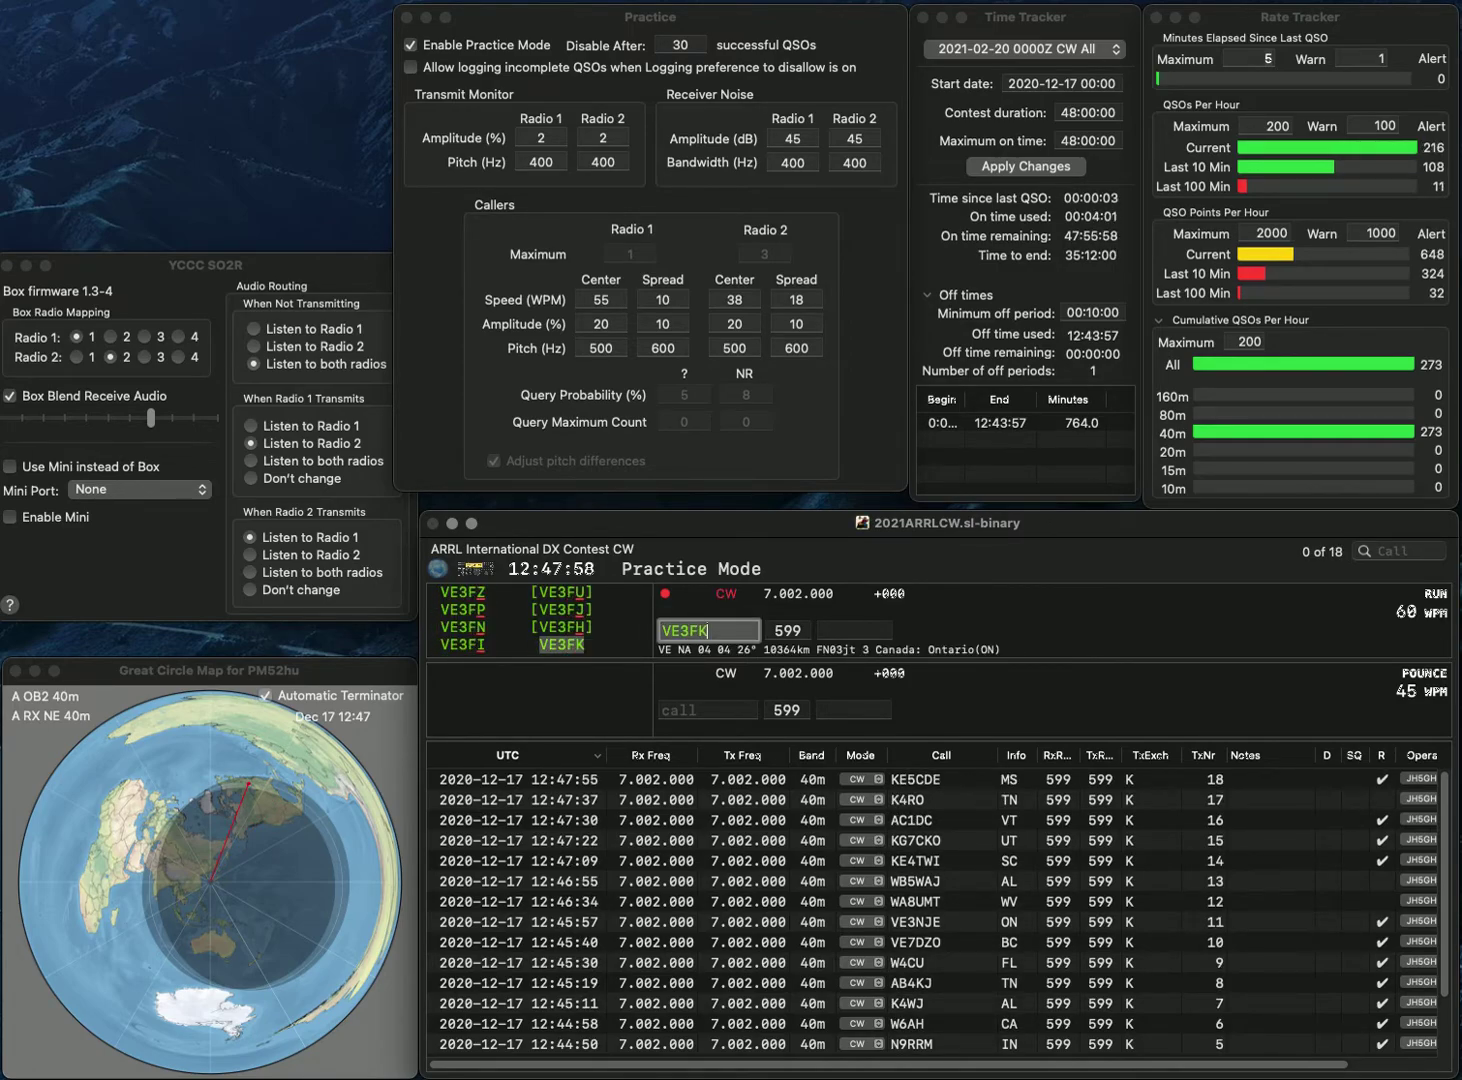
pyautogui.press('Tab')
pyautogui.write('ON')
pyautogui.press('Return')
pyautogui.write('VE1EPD')
pyautogui.press('BackSpace')
pyautogui.write('B')
pyautogui.press('Tab')
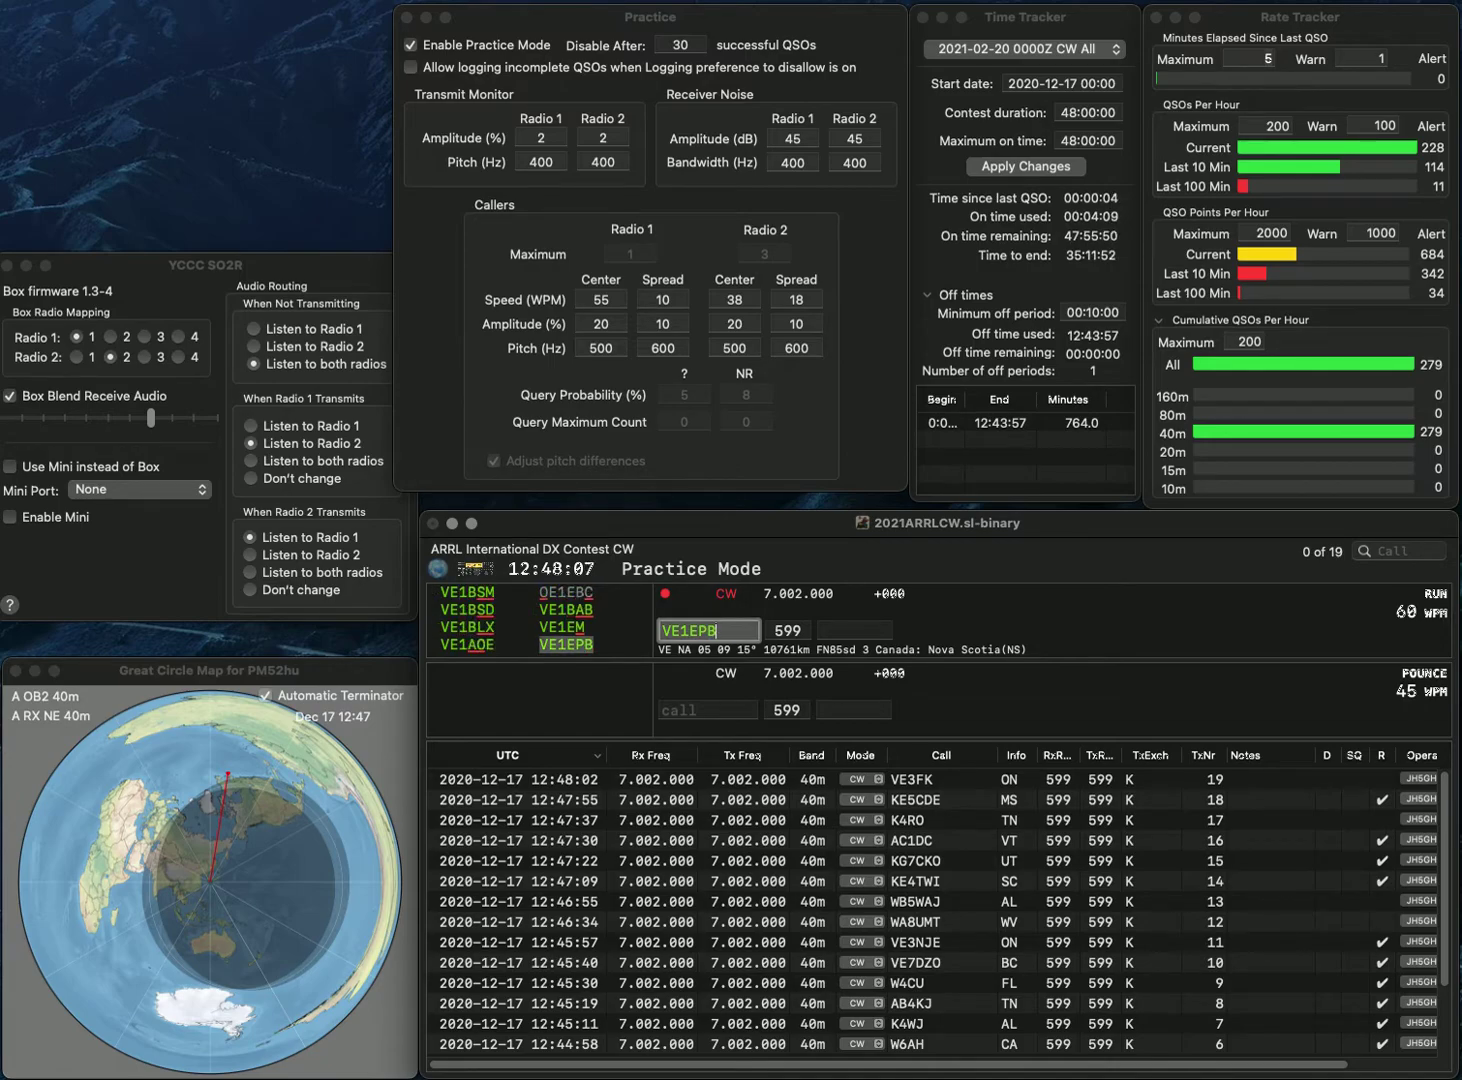
pyautogui.press('Tab')
pyautogui.write('NS')
pyautogui.press('Return')
pyautogui.write('KG')
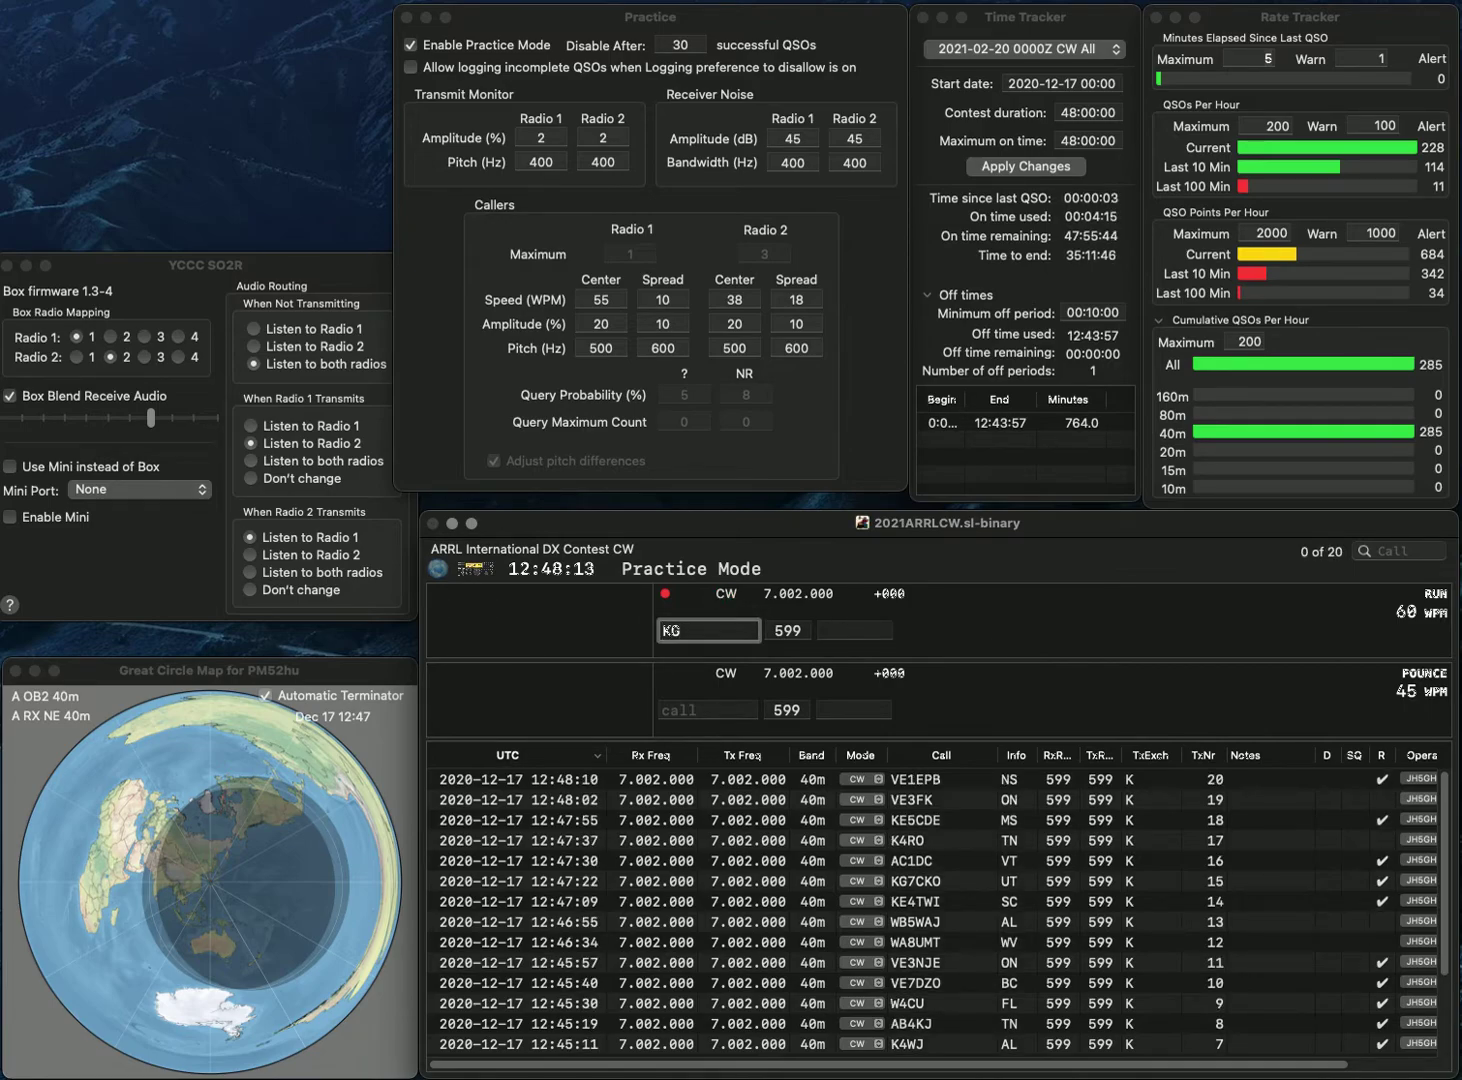
pyautogui.write('9IO')
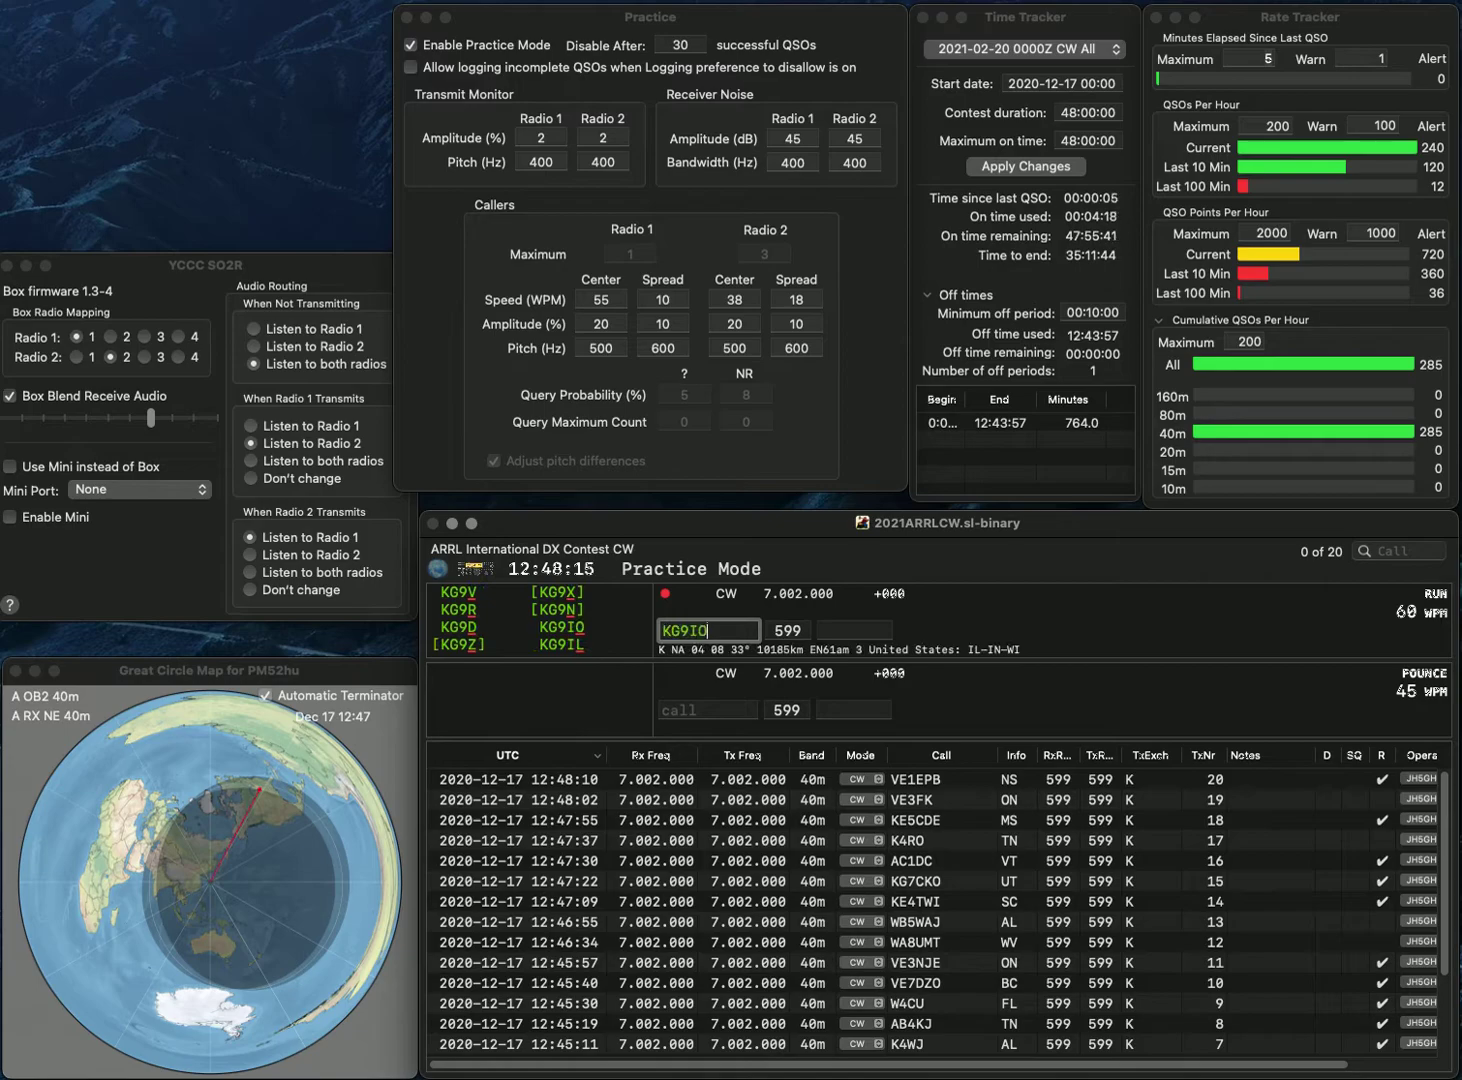
pyautogui.press('Return')
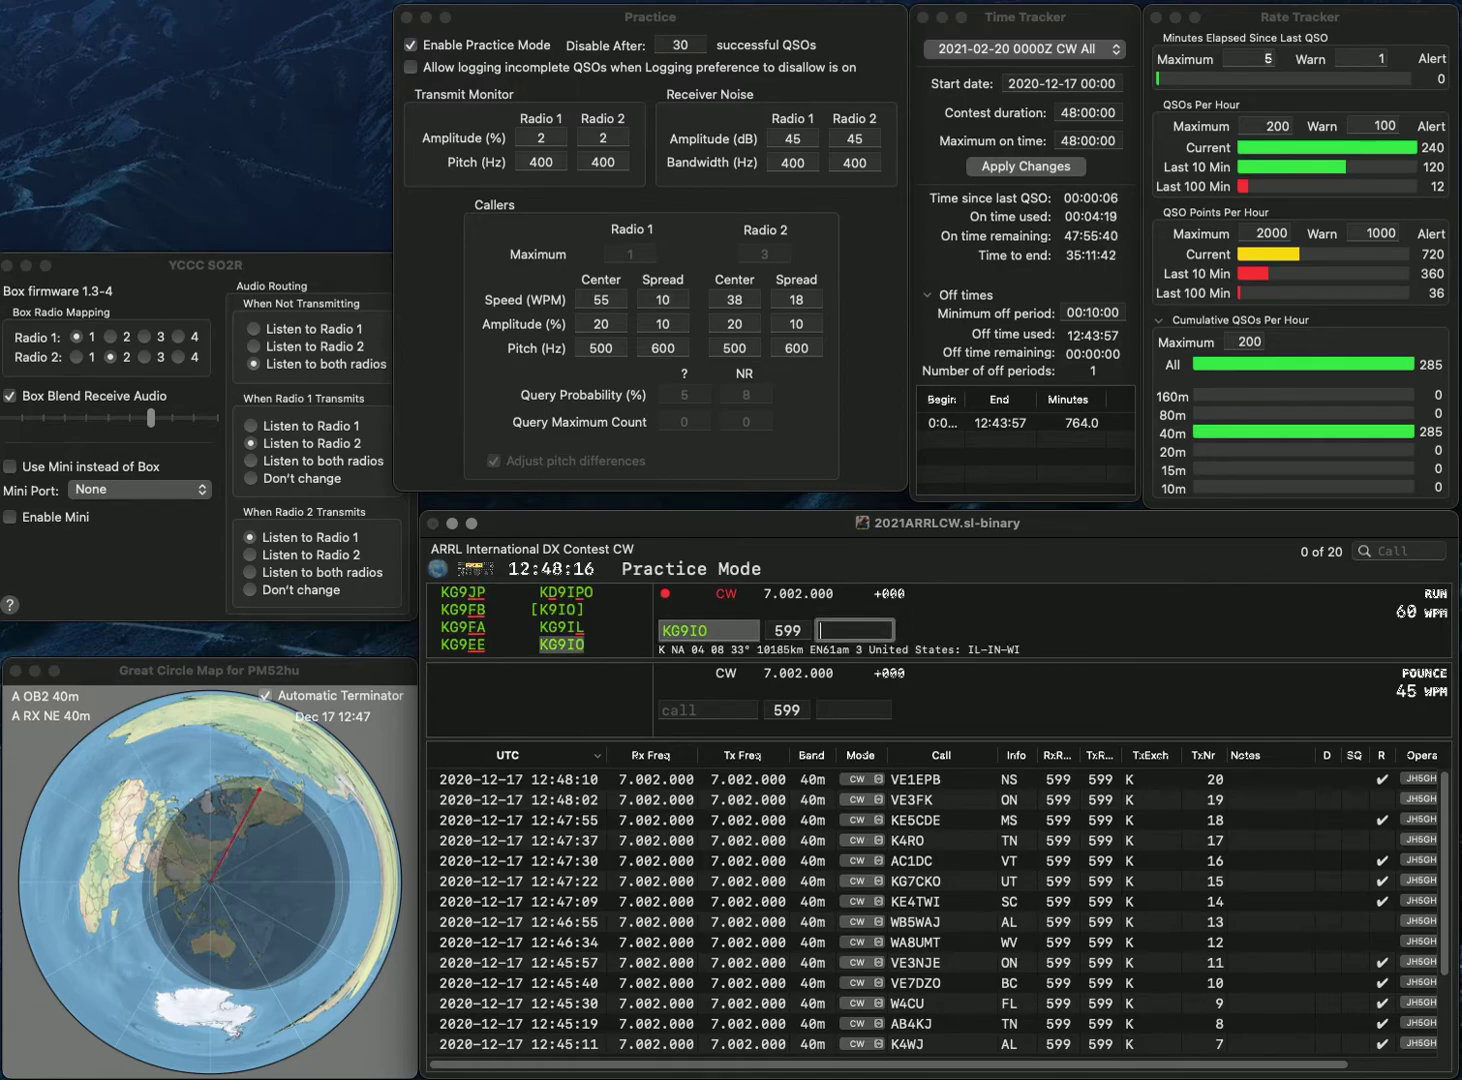
pyautogui.write('WI')
pyautogui.press('Return')
# - Work station AA4Q on the run radio, correcting the miscopied prefix, and log the contact with received exchange AZ
pyautogui.write('WA')
pyautogui.press('BackSpace')
pyautogui.press('BackSpace')
pyautogui.write('AA')
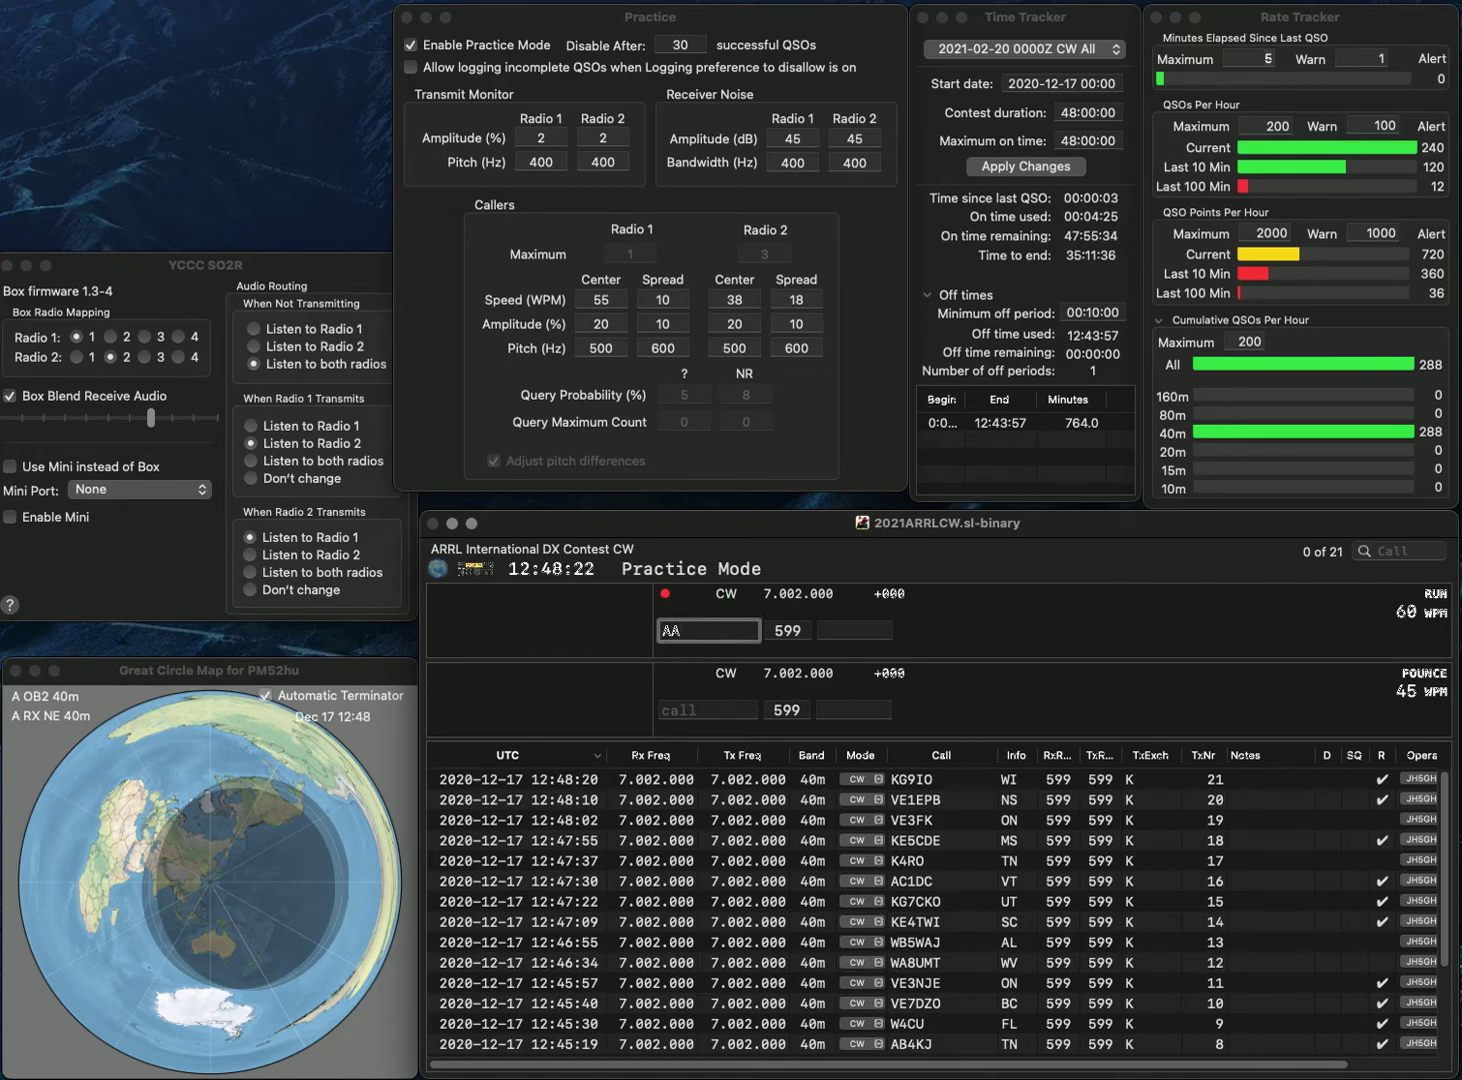
pyautogui.write('4Q')
pyautogui.press('Return')
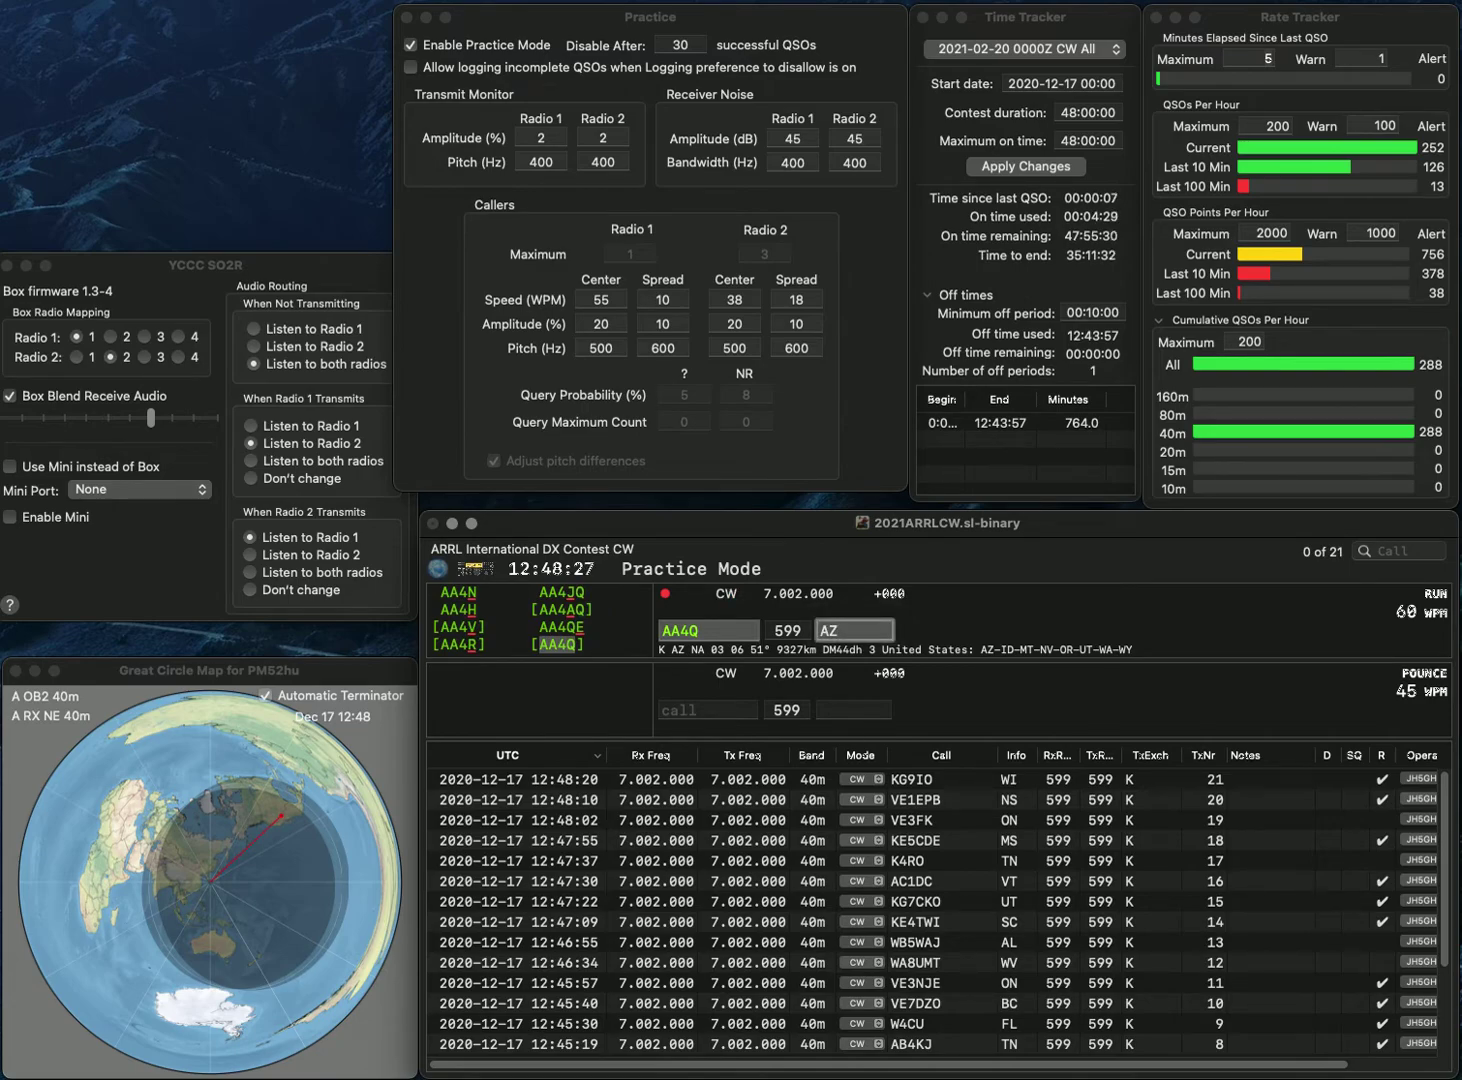
pyautogui.press('Return')
pyautogui.write('W4PA')
pyautogui.press('Return')
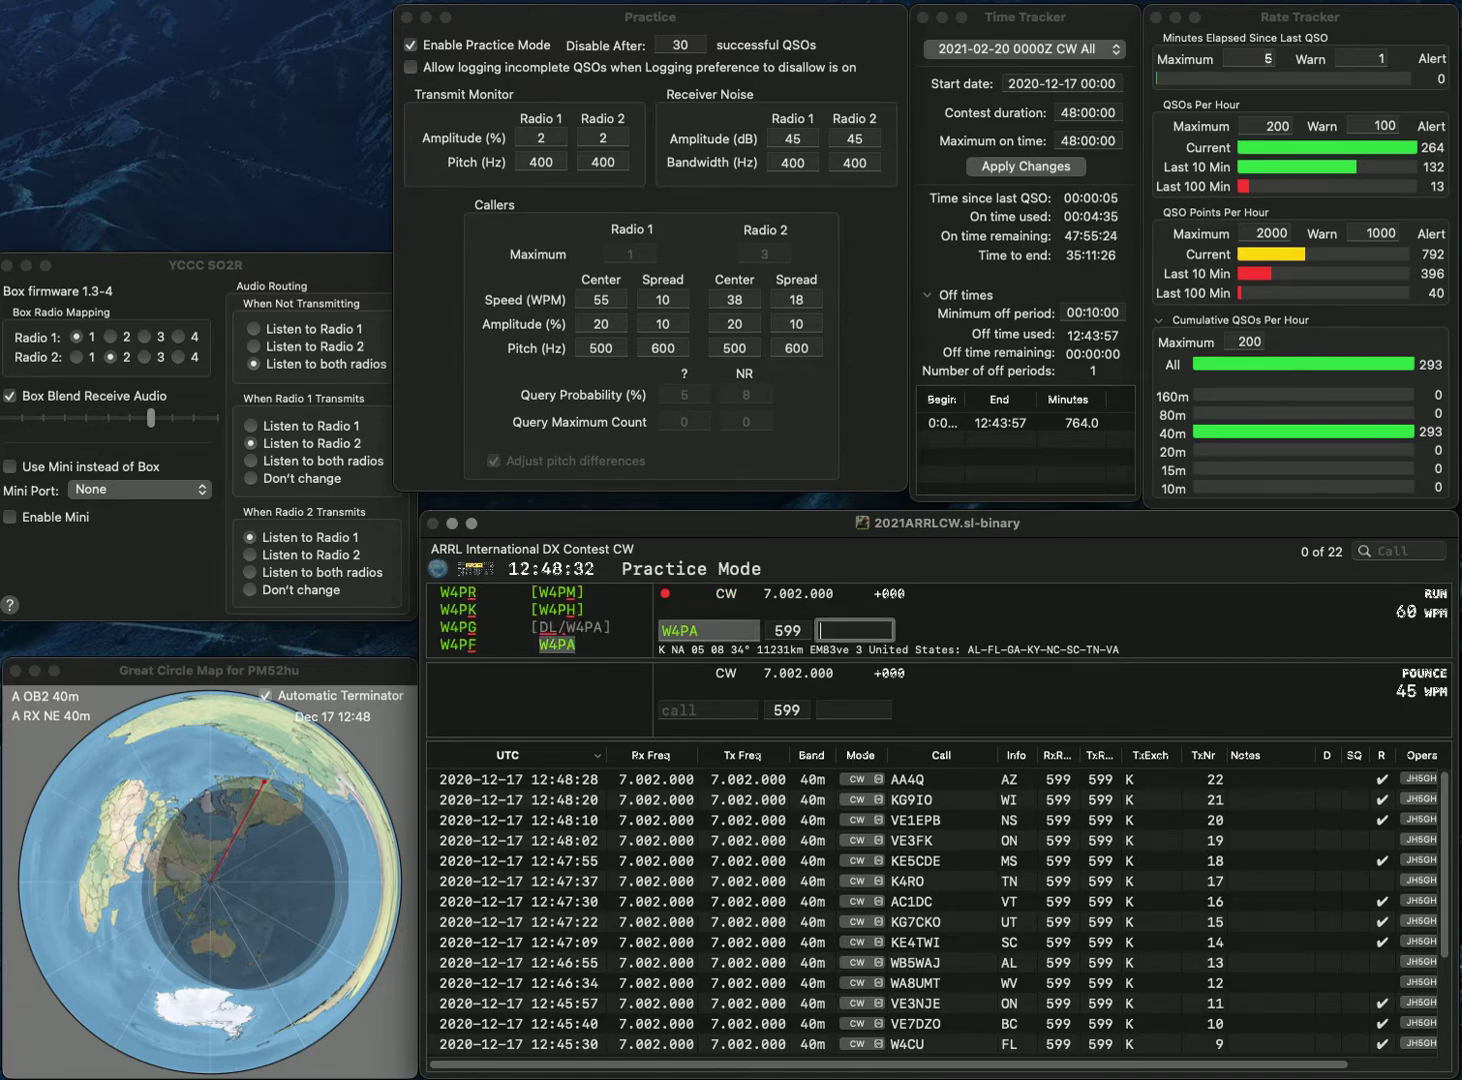
pyautogui.write('KY')
pyautogui.press('Return')
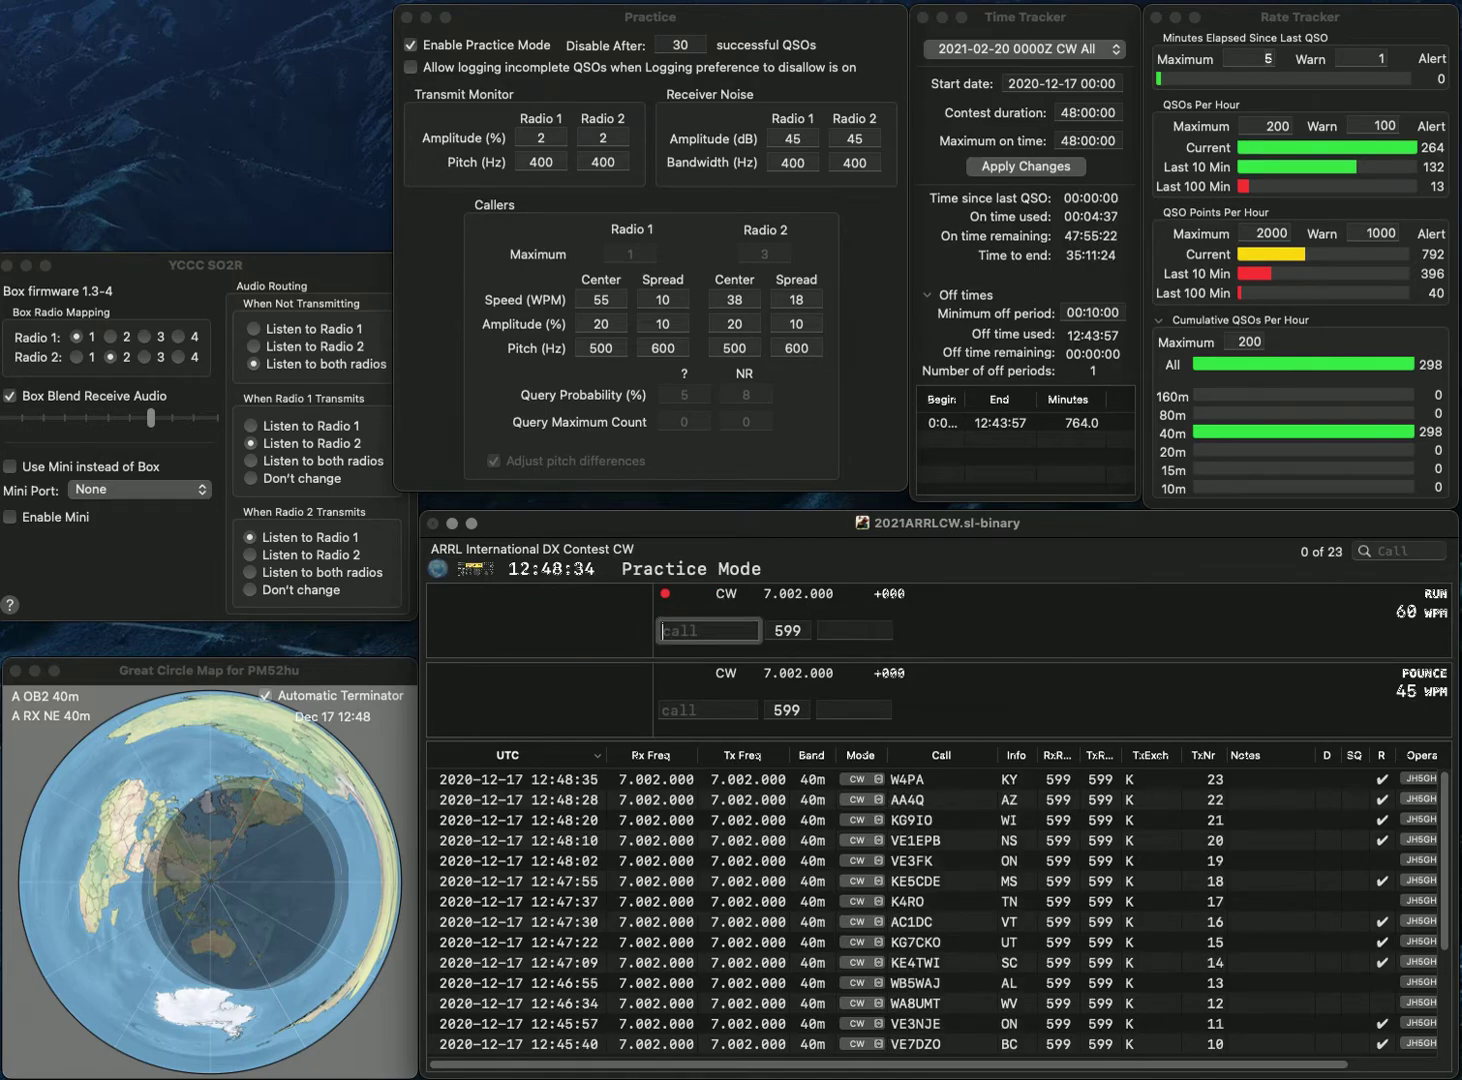
# - Work station K2SI on the run radio, correcting the miscopied suffix, and log the contact with received exchange NJ
pyautogui.write('K2')
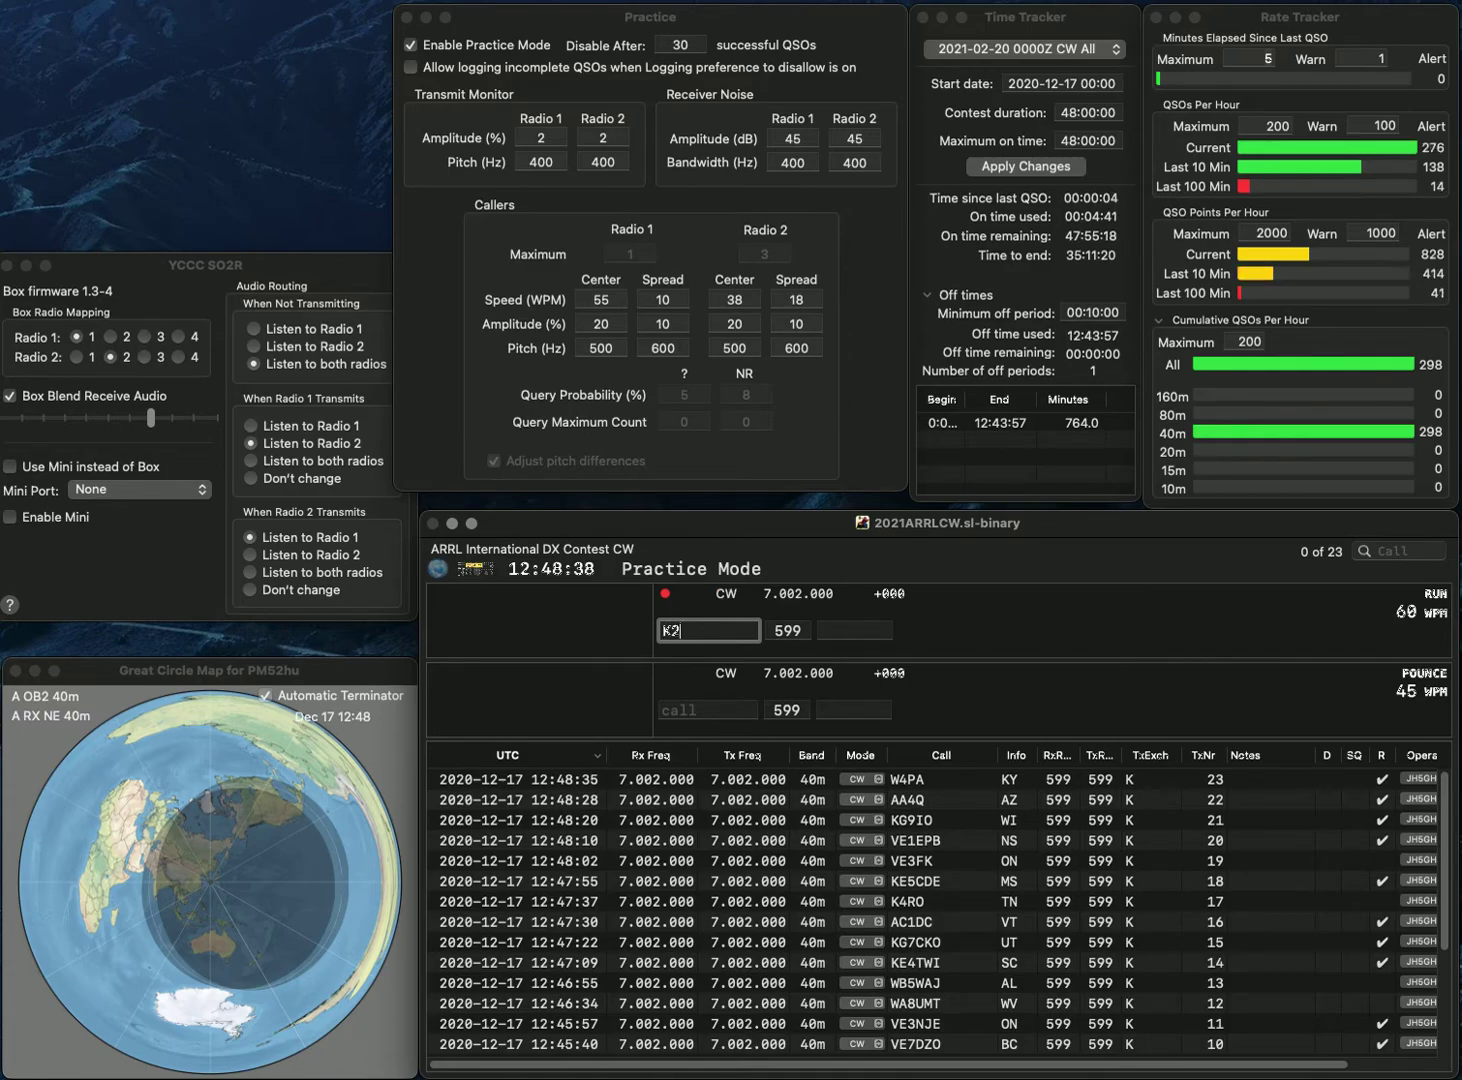
pyautogui.write('II')
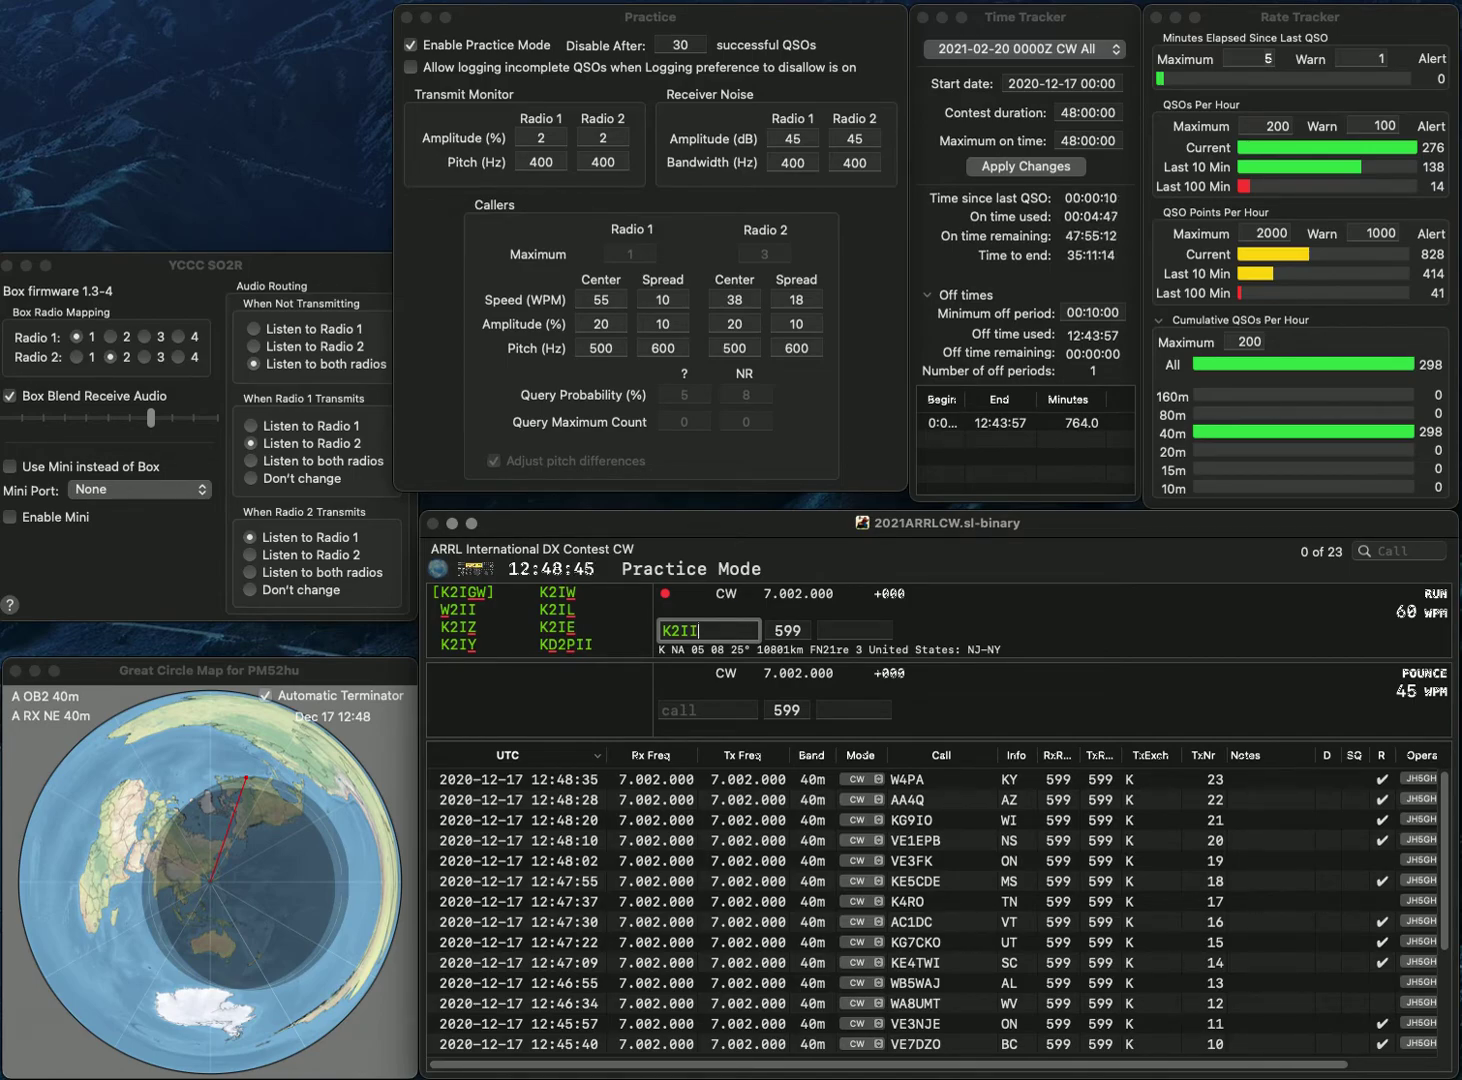
pyautogui.press('BackSpace')
pyautogui.press('BackSpace')
pyautogui.write('SS')
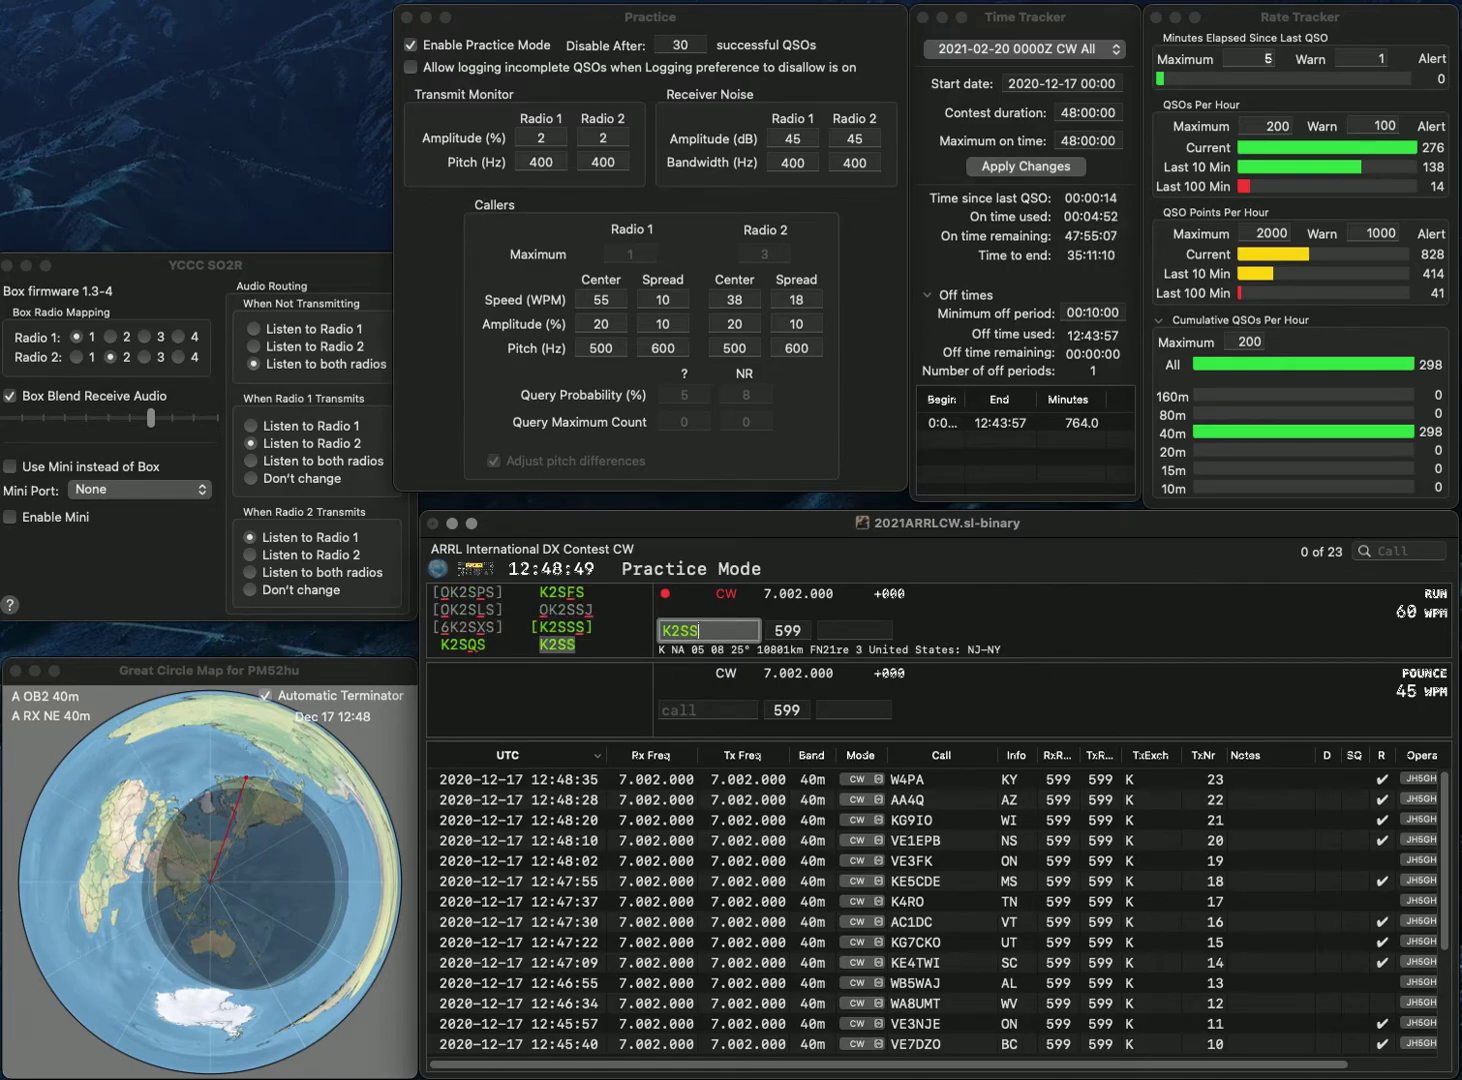
pyautogui.press('BackSpace')
pyautogui.write('I')
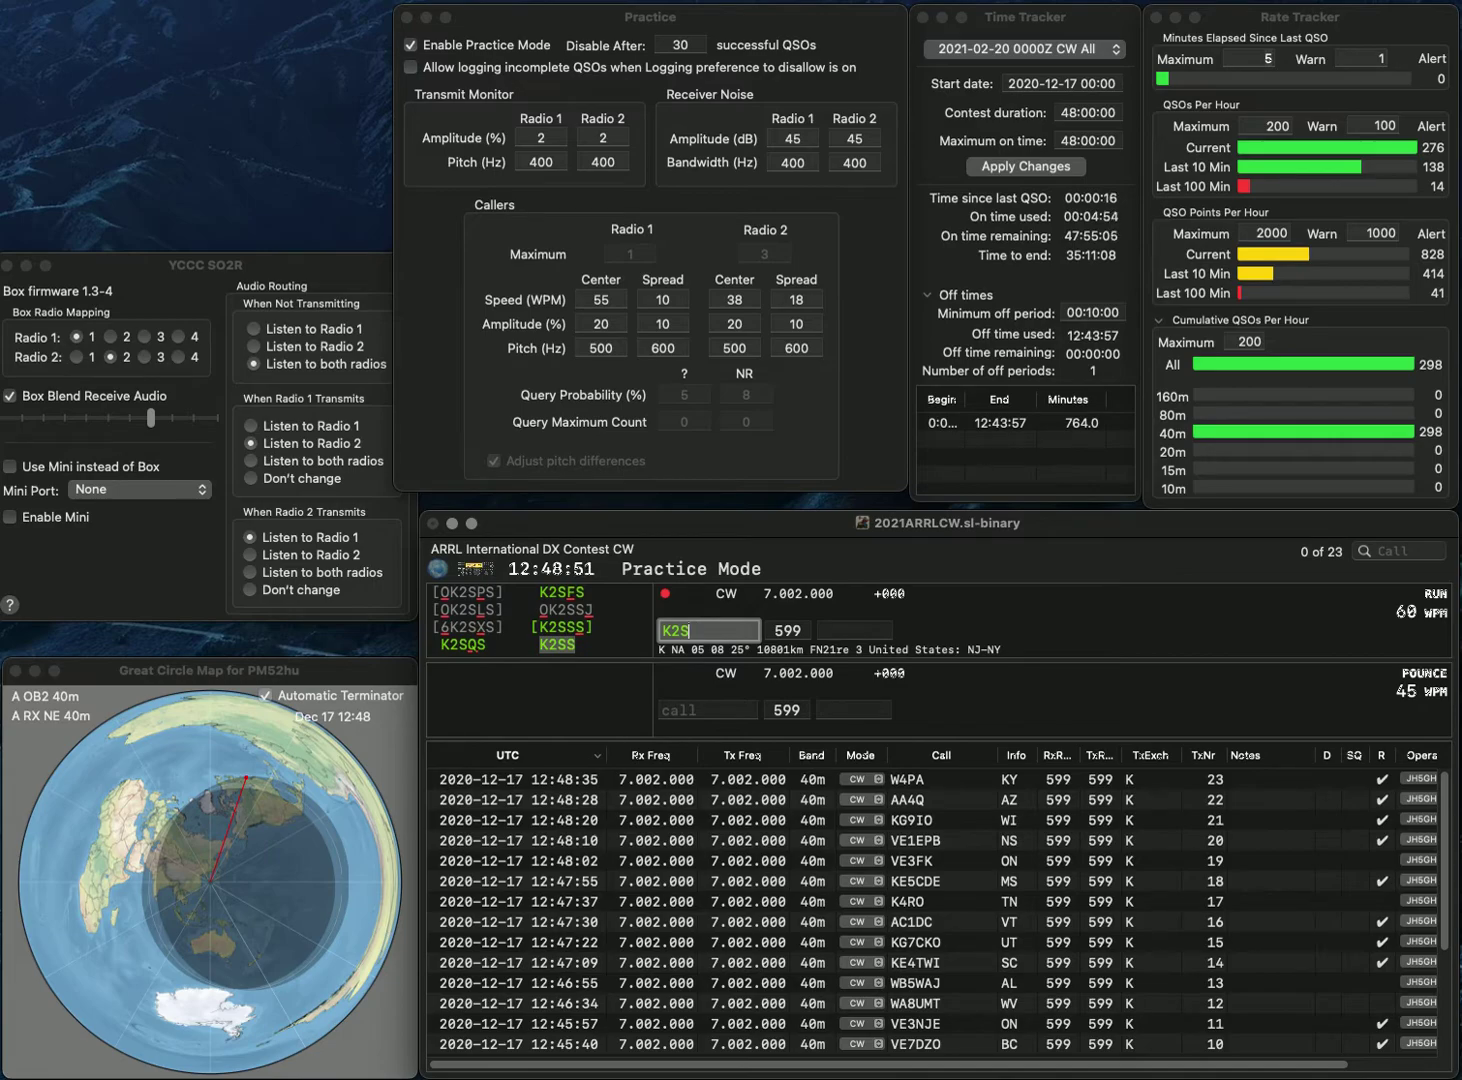
pyautogui.press('space')
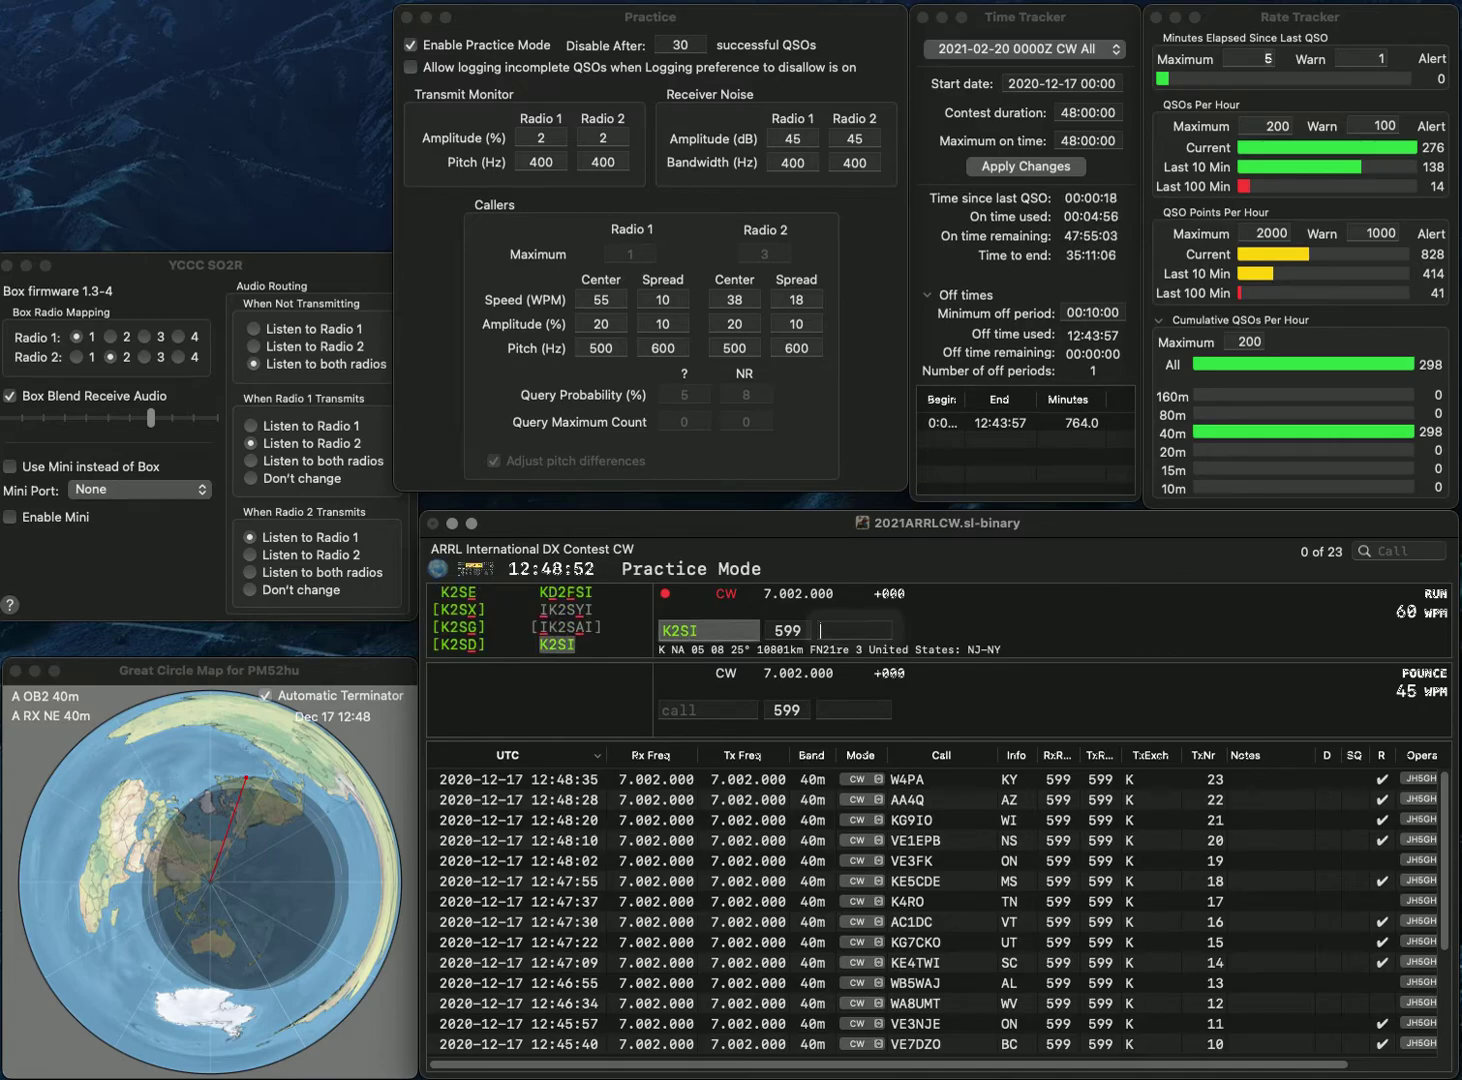
pyautogui.write('NJ')
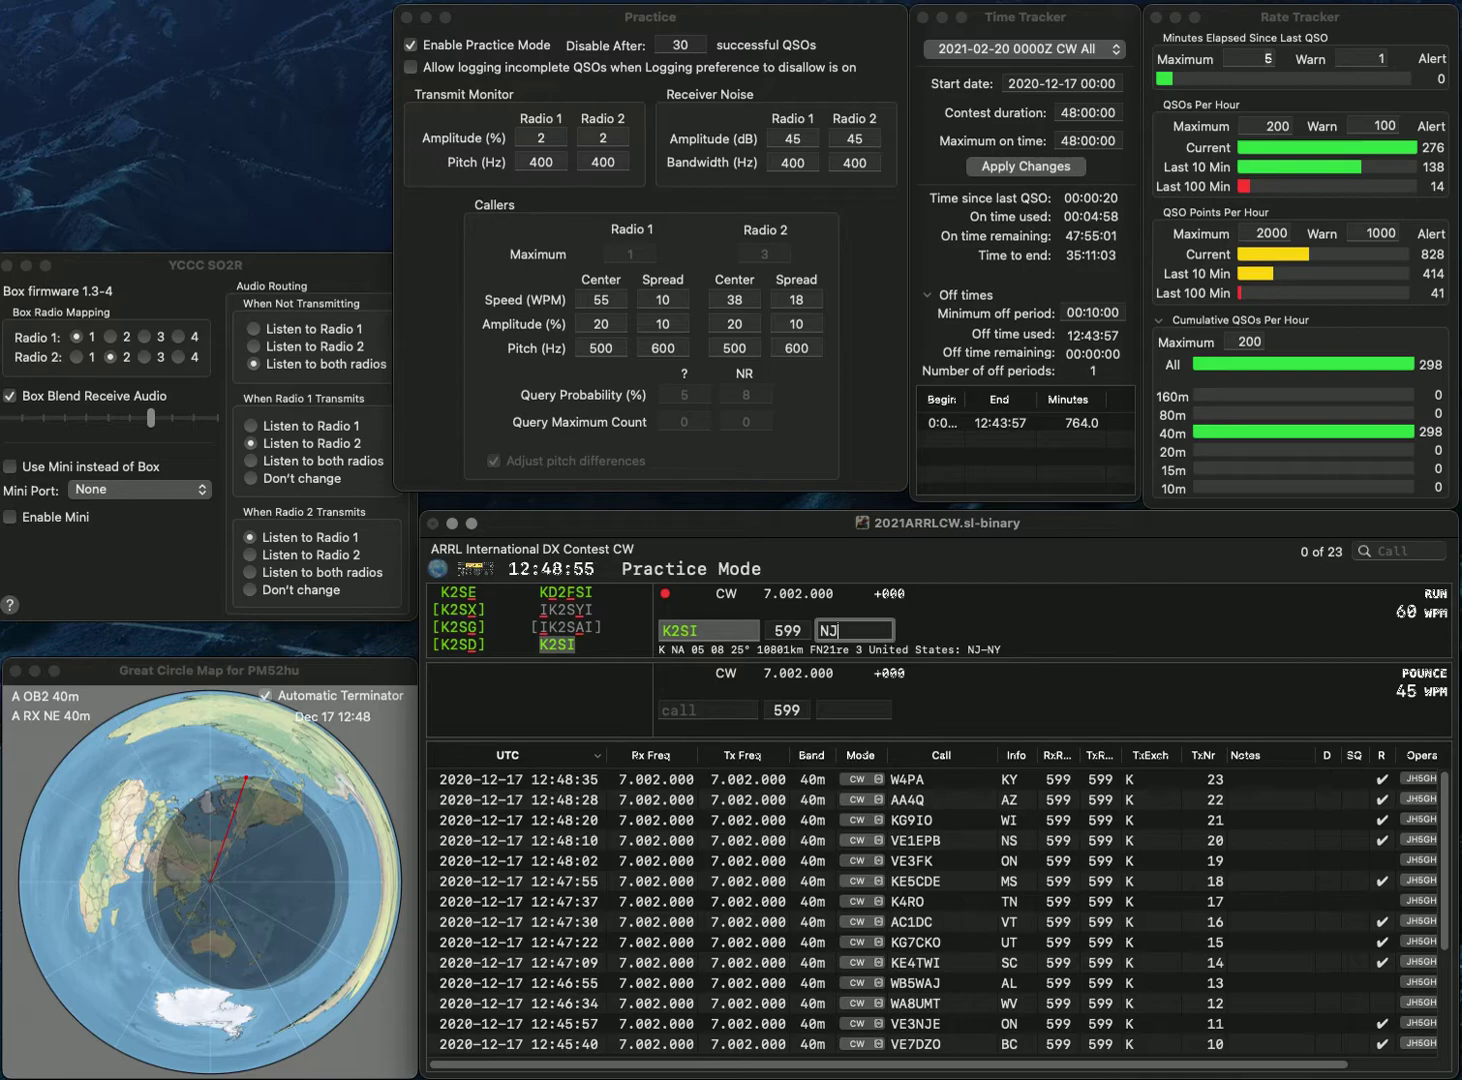
pyautogui.press('Return')
pyautogui.write('K')
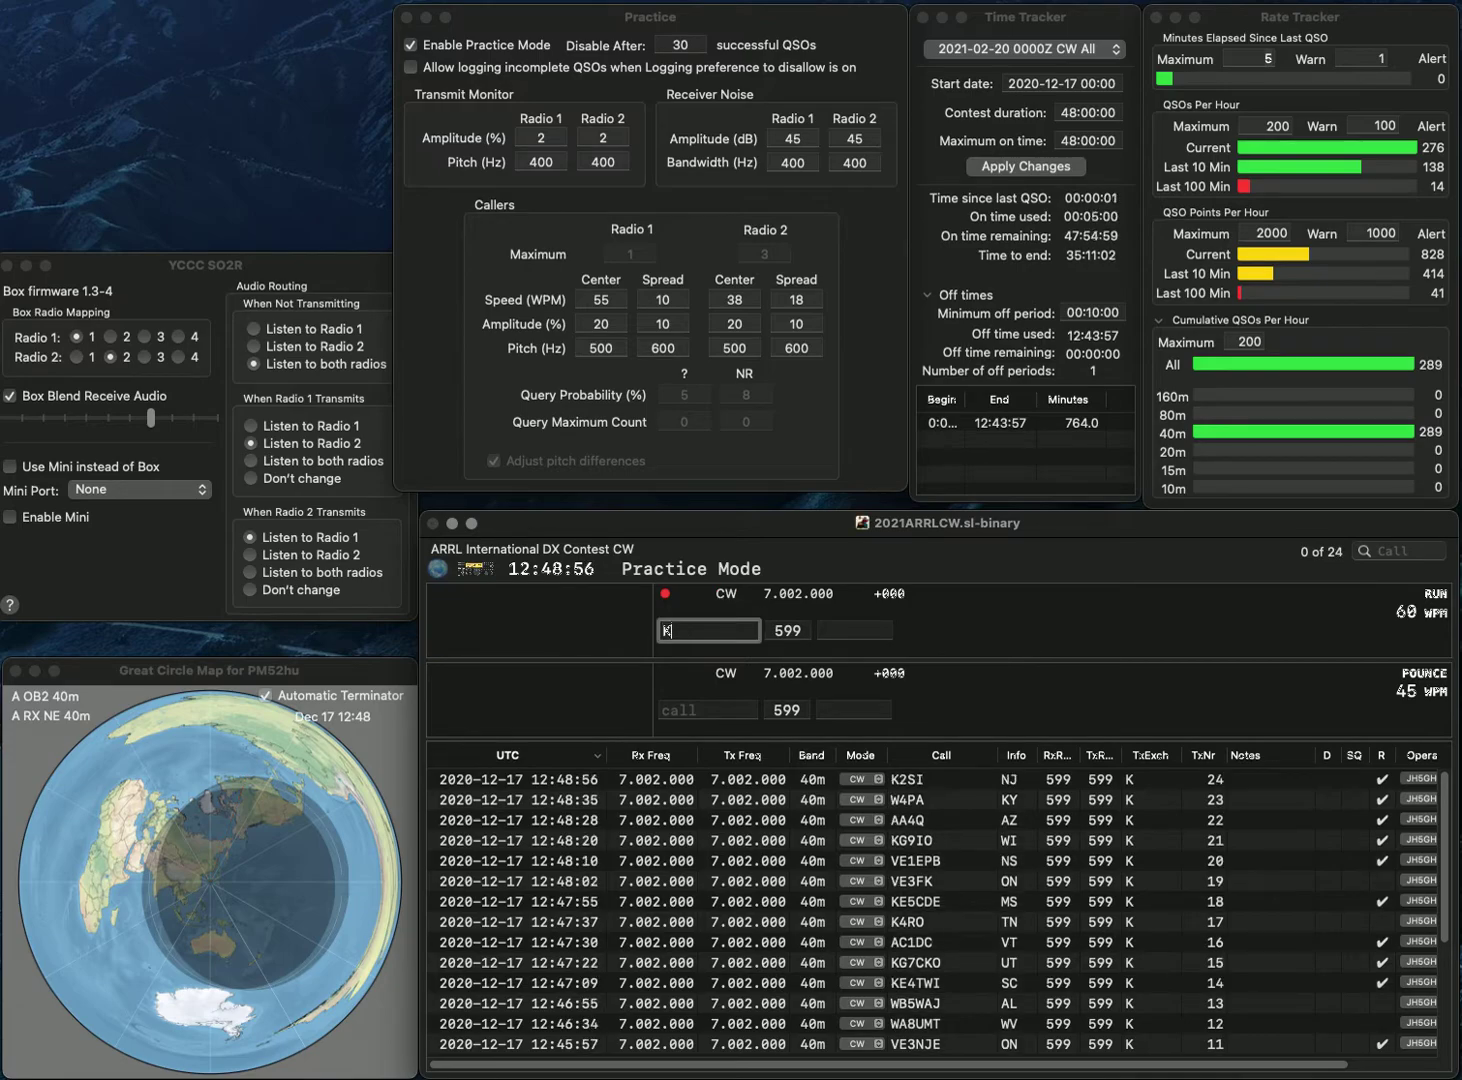
pyautogui.write('C1CUG')
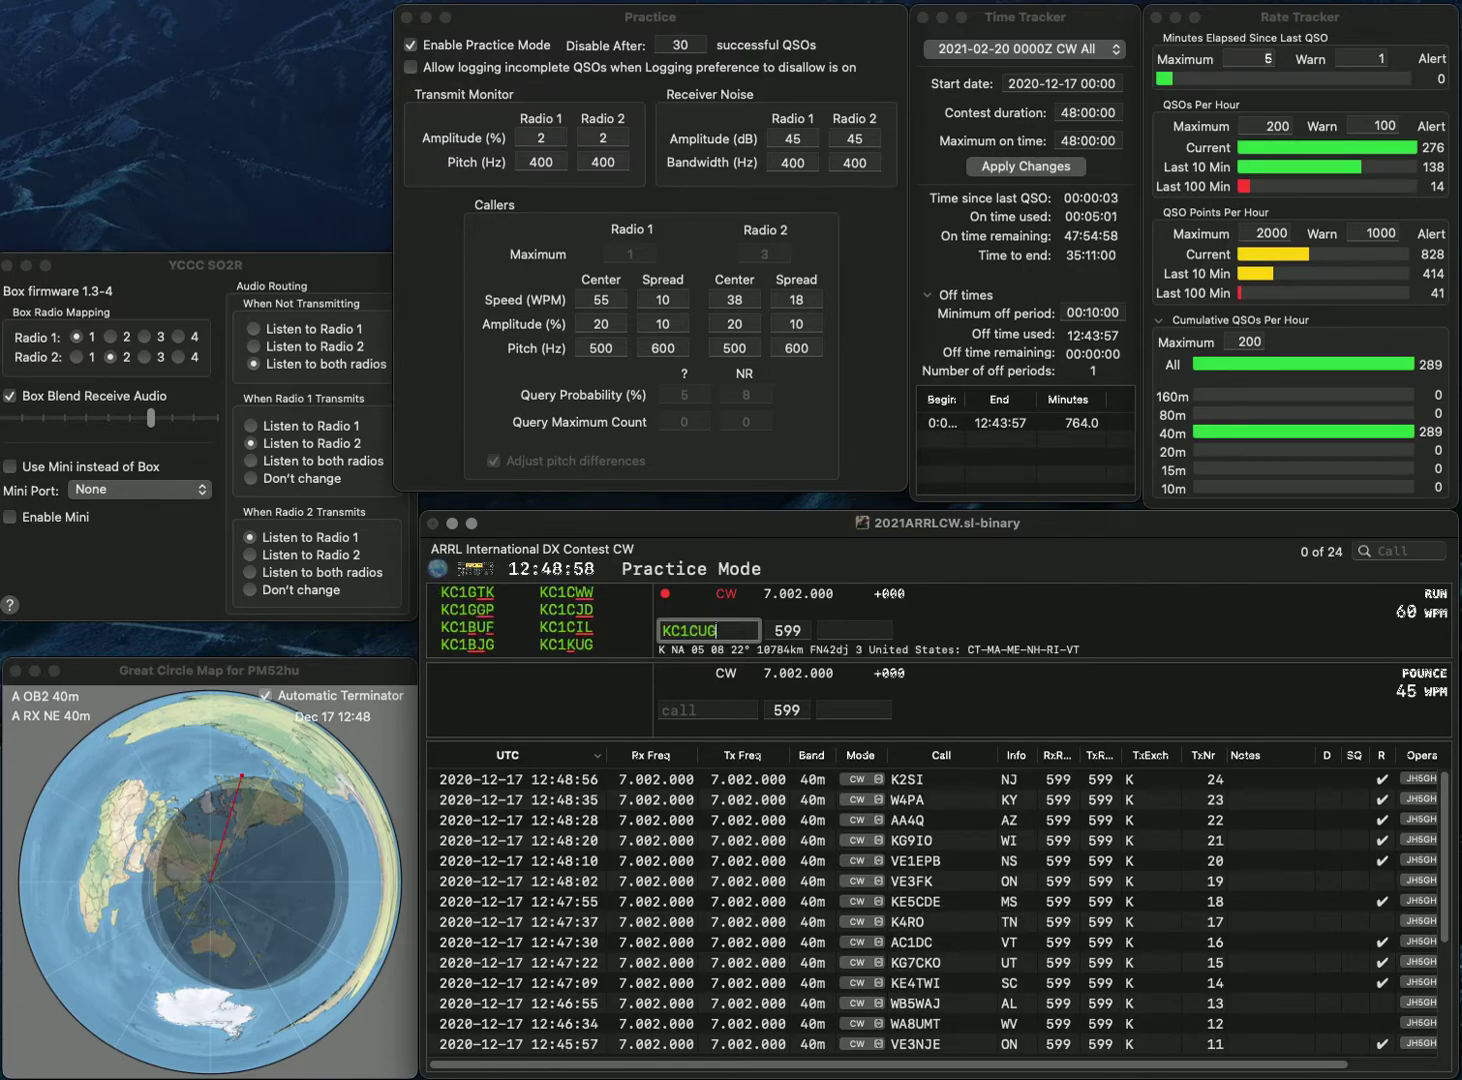
pyautogui.press('BackSpace')
pyautogui.write('K')
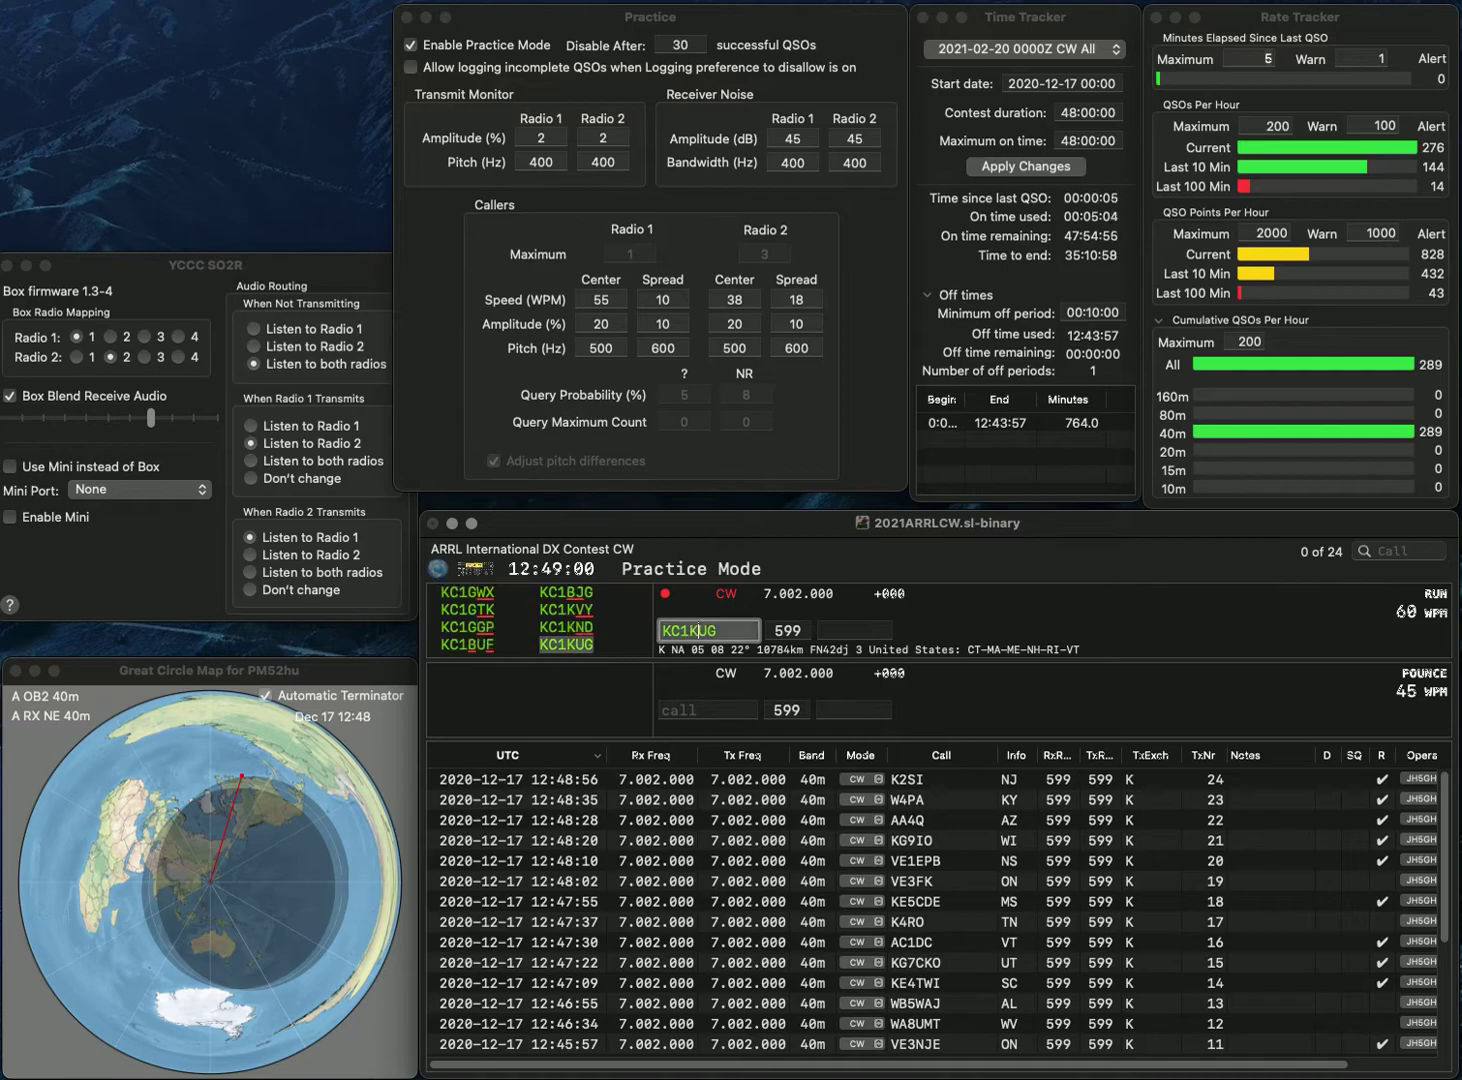
pyautogui.press('space')
pyautogui.write('ME')
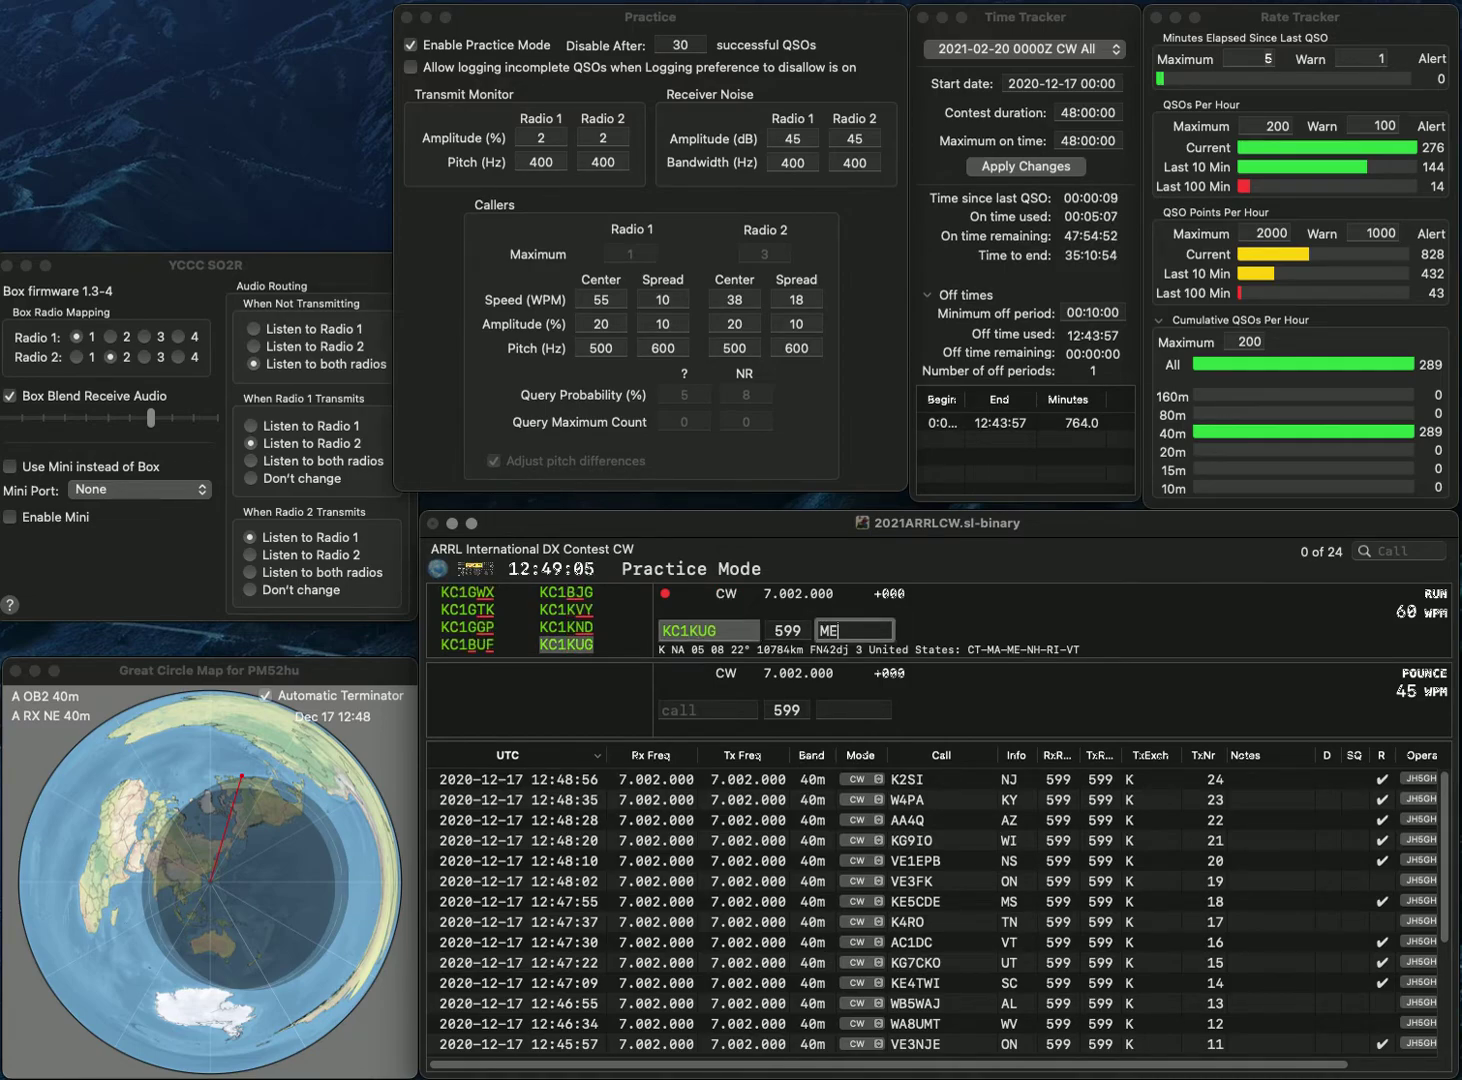
pyautogui.press('Return')
pyautogui.write('N7UWD')
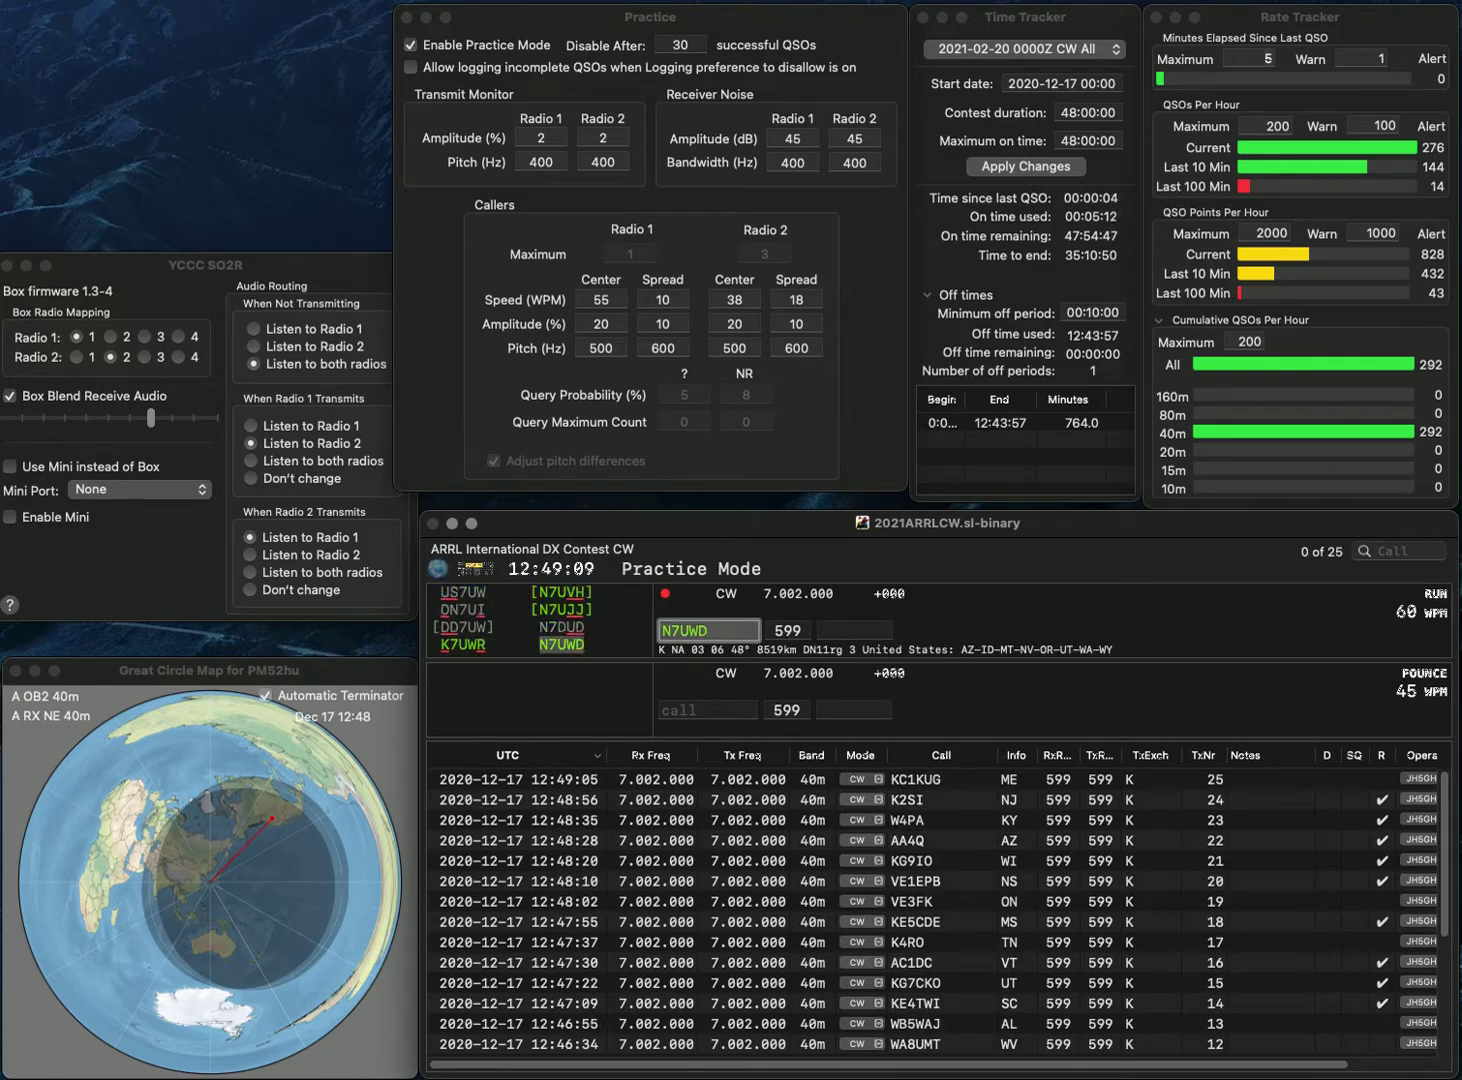
pyautogui.press('space')
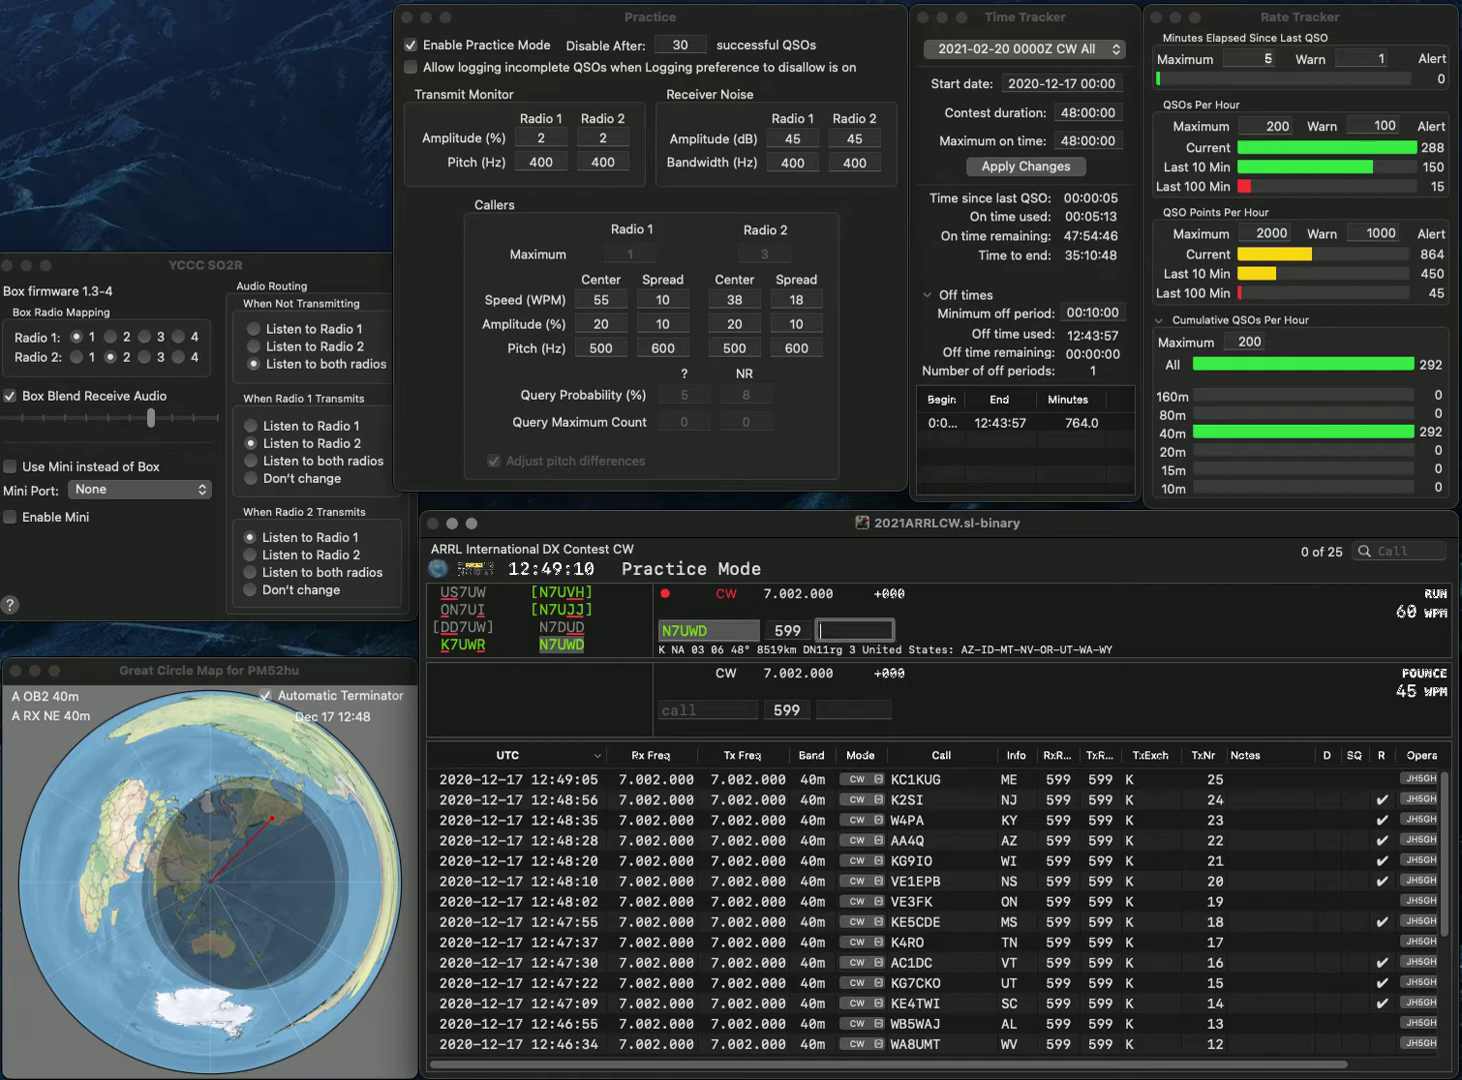
pyautogui.write('AZ')
pyautogui.press('Return')
pyautogui.write('K7')
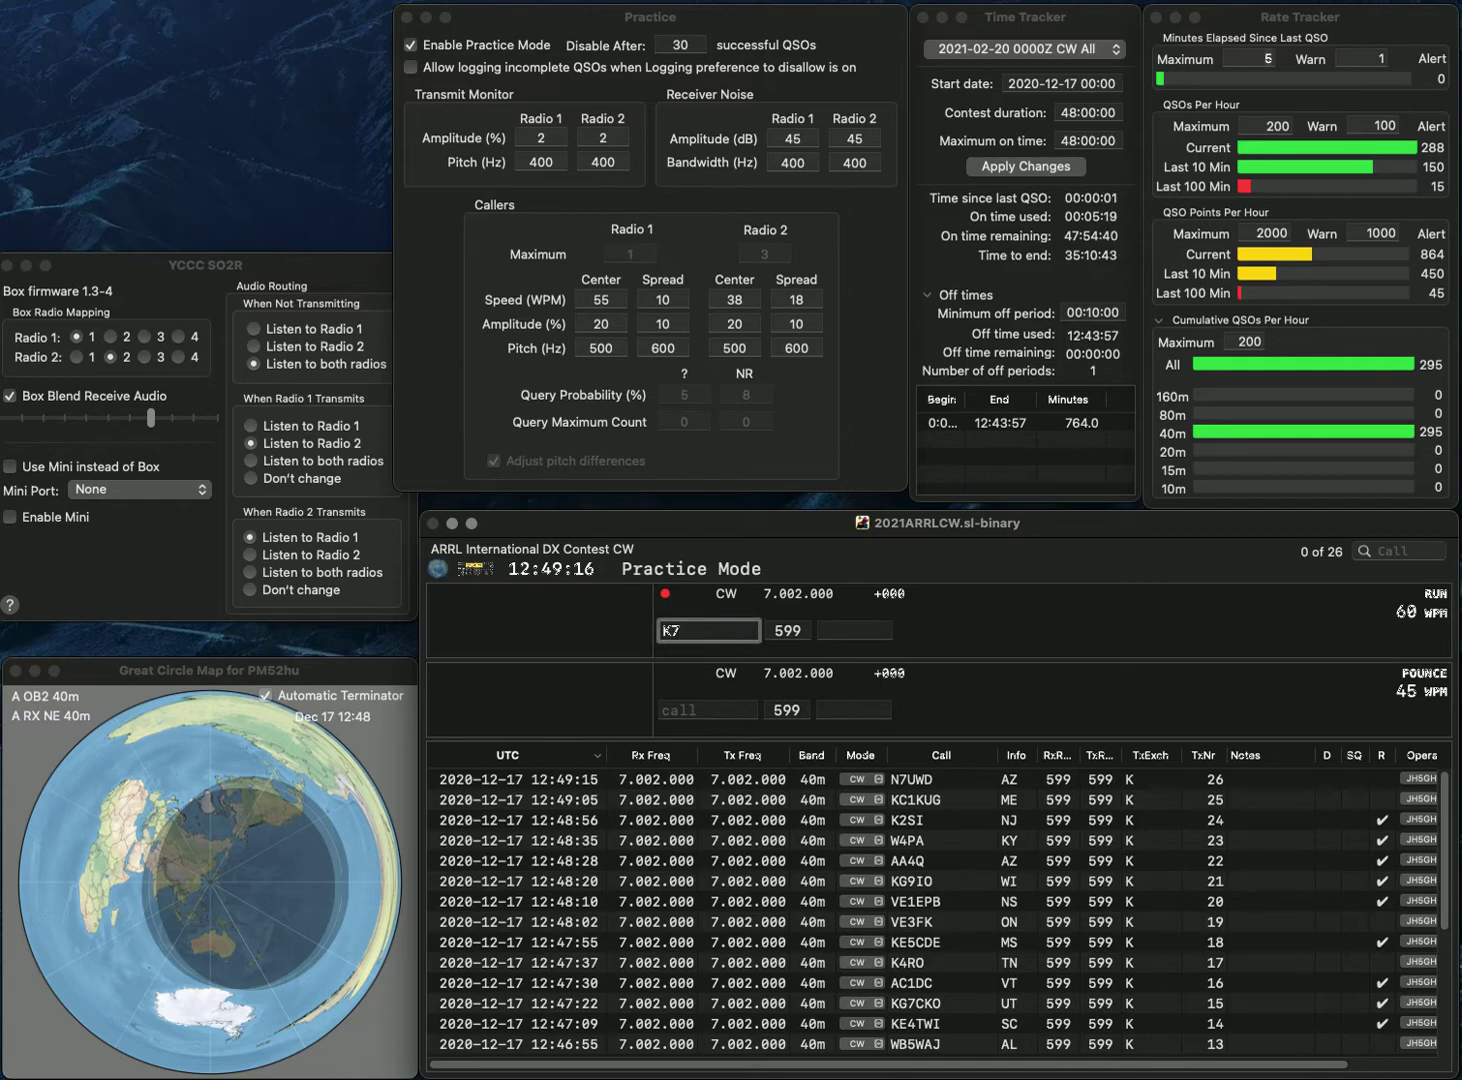
pyautogui.write('S')
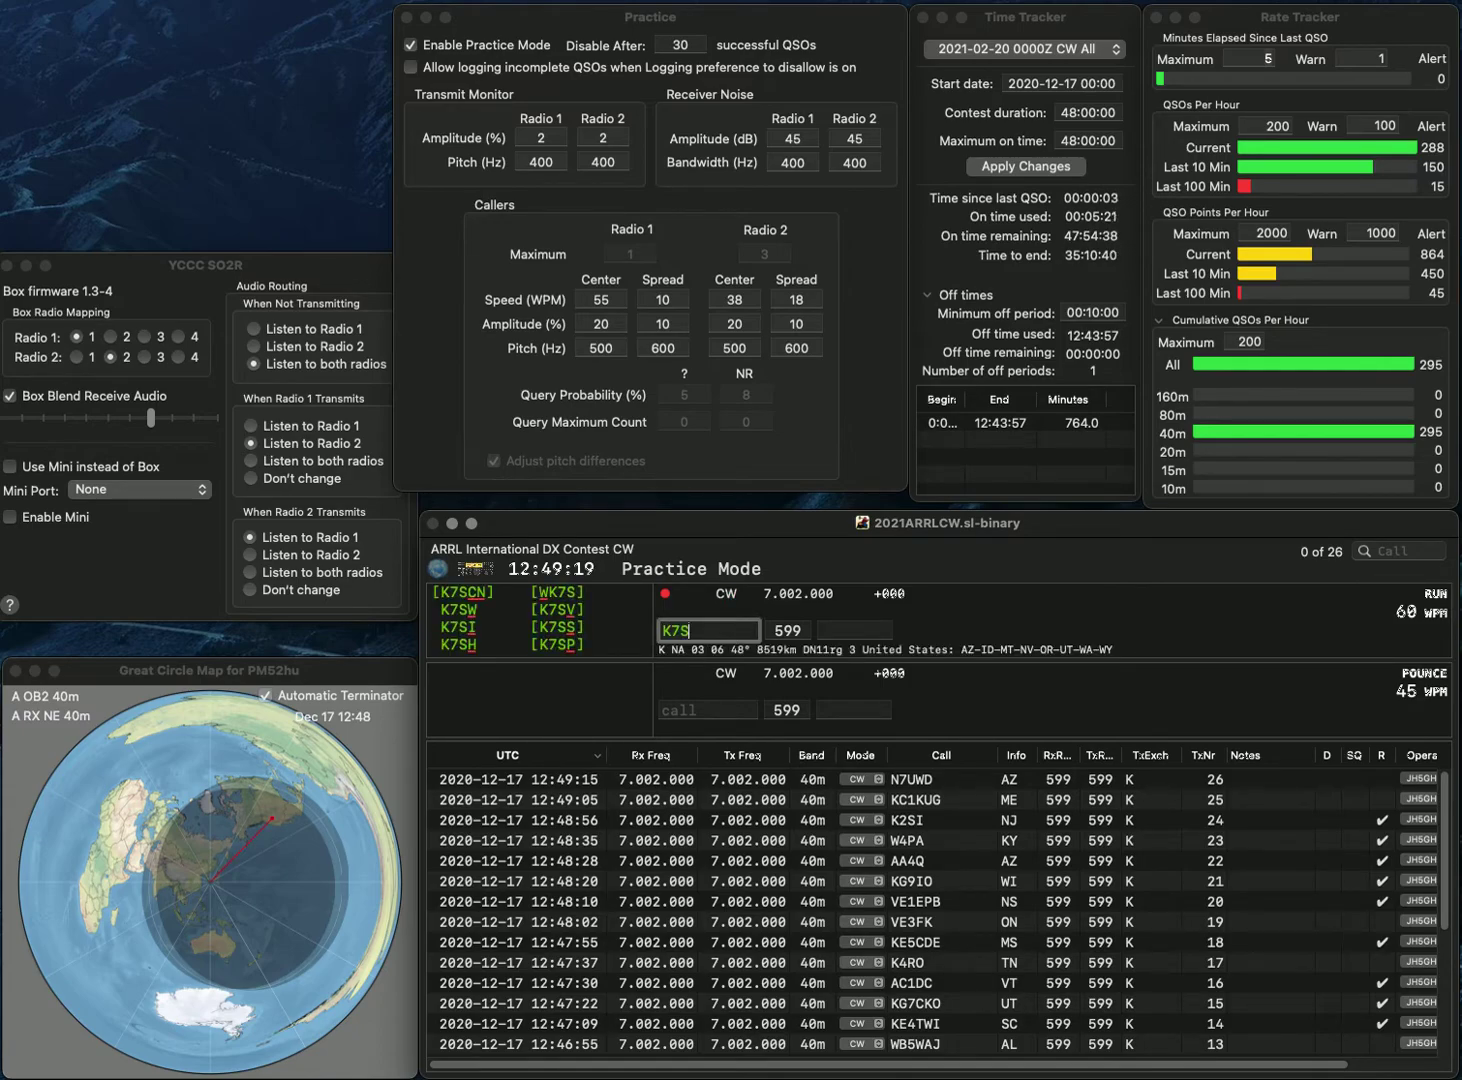
pyautogui.write('P')
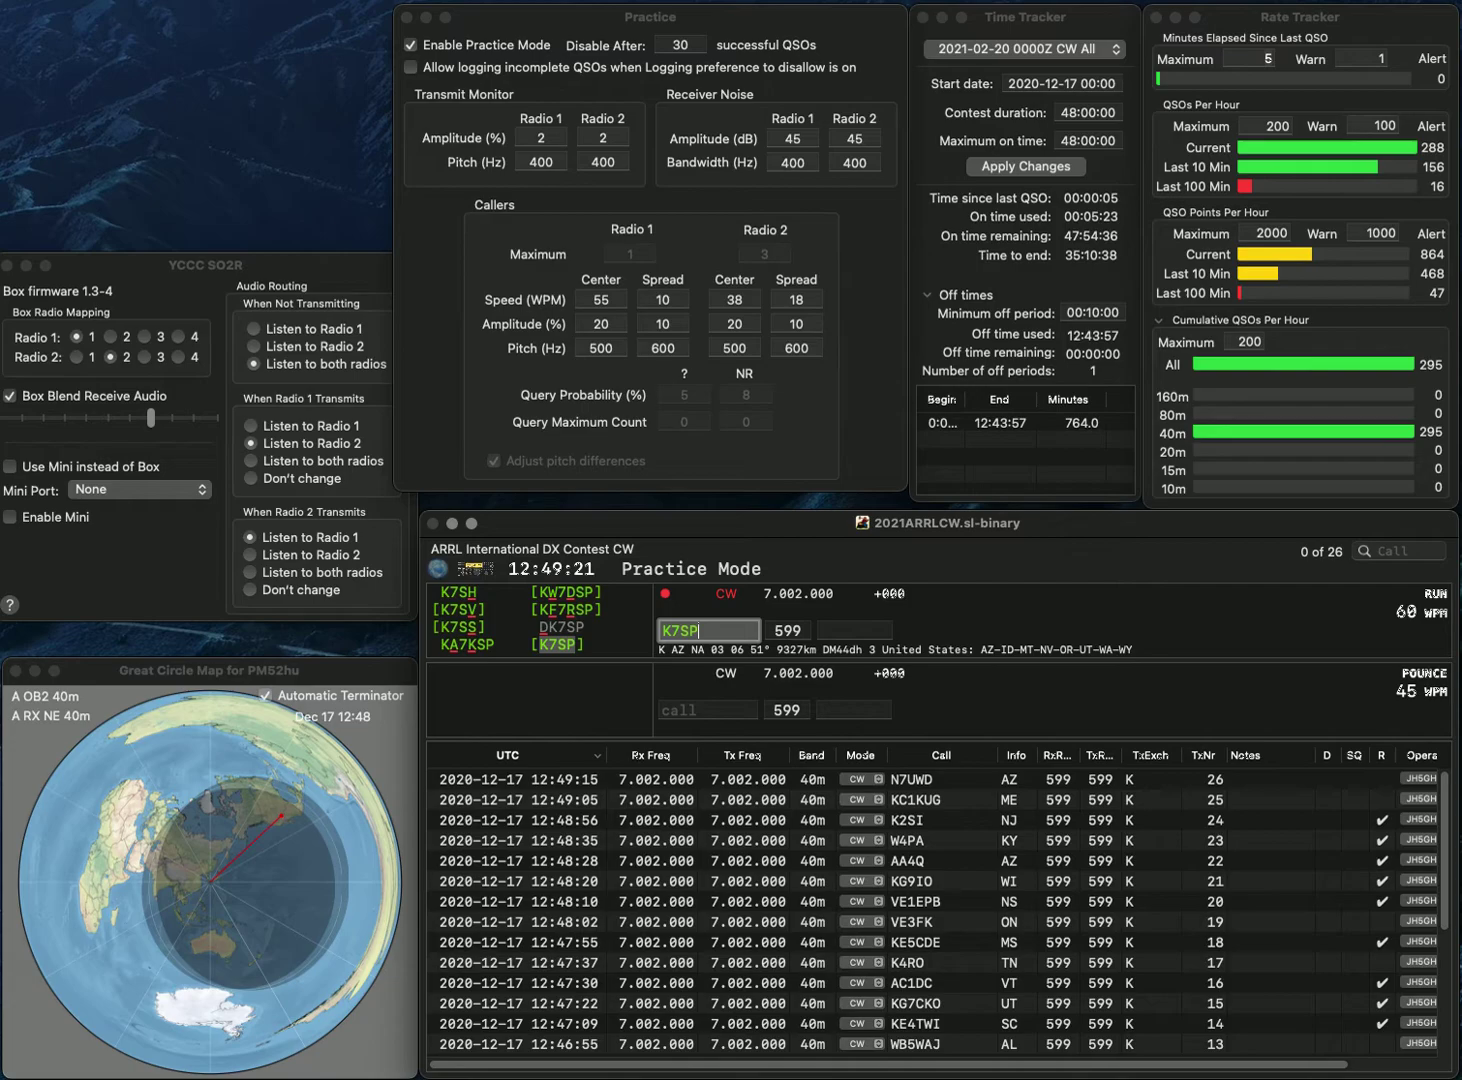
pyautogui.press('space')
pyautogui.press('space')
pyautogui.press('Left')
pyautogui.press('BackSpace')
pyautogui.write('H')
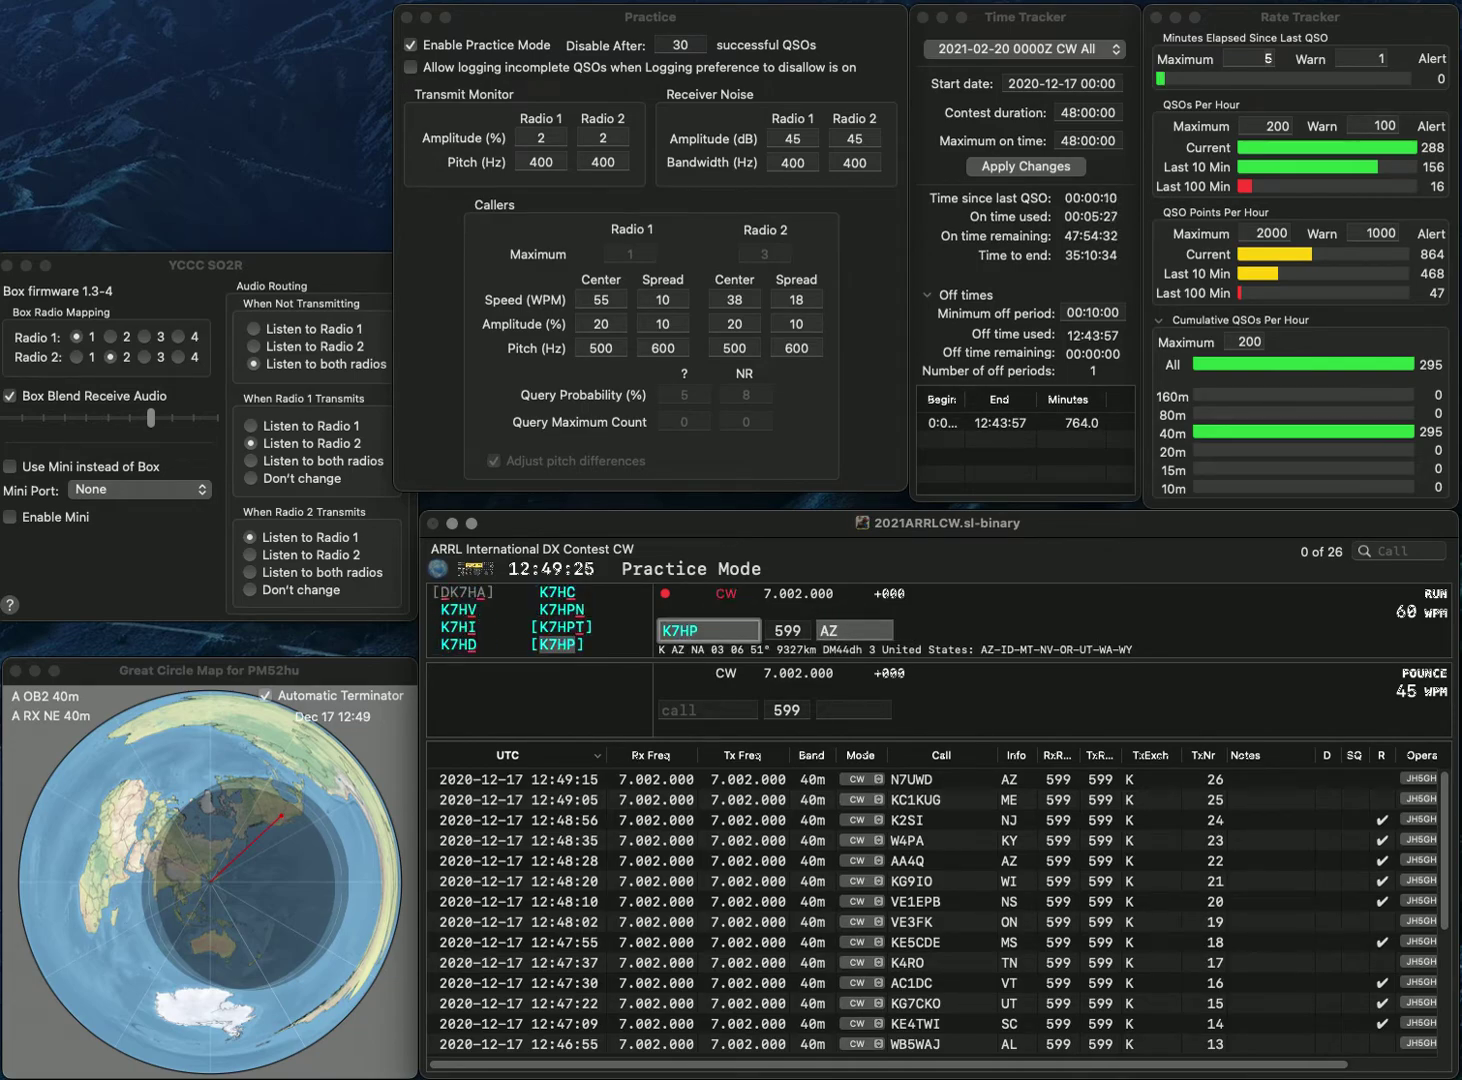
pyautogui.press('space')
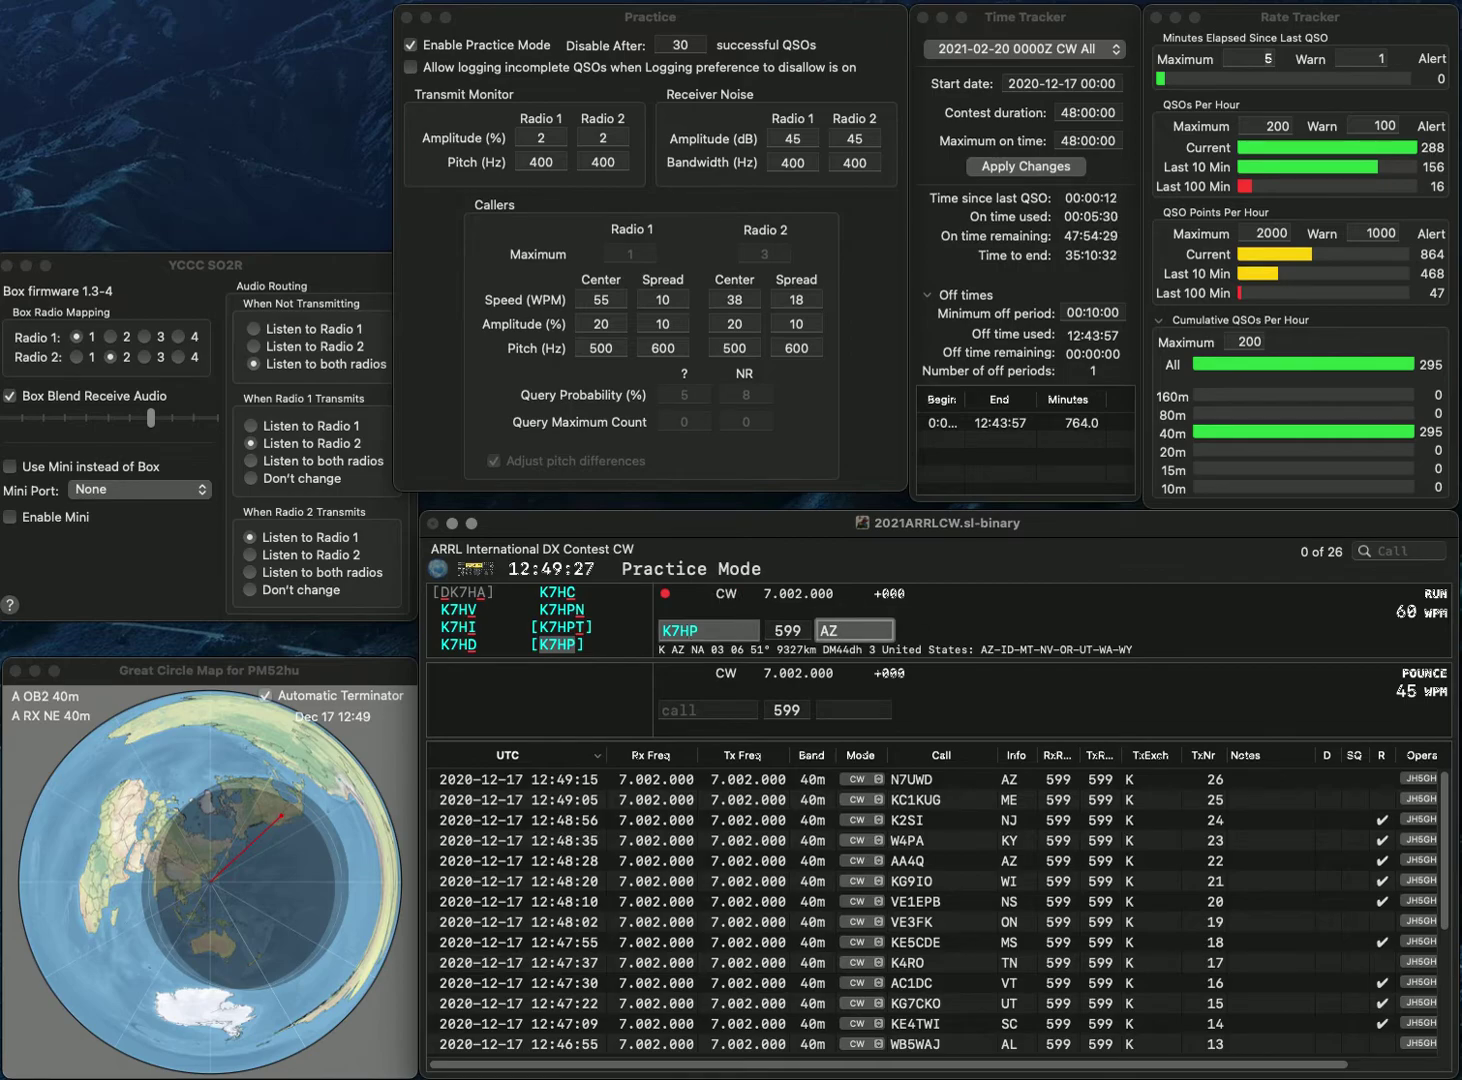
pyautogui.press('Return')
pyautogui.write('KN4')
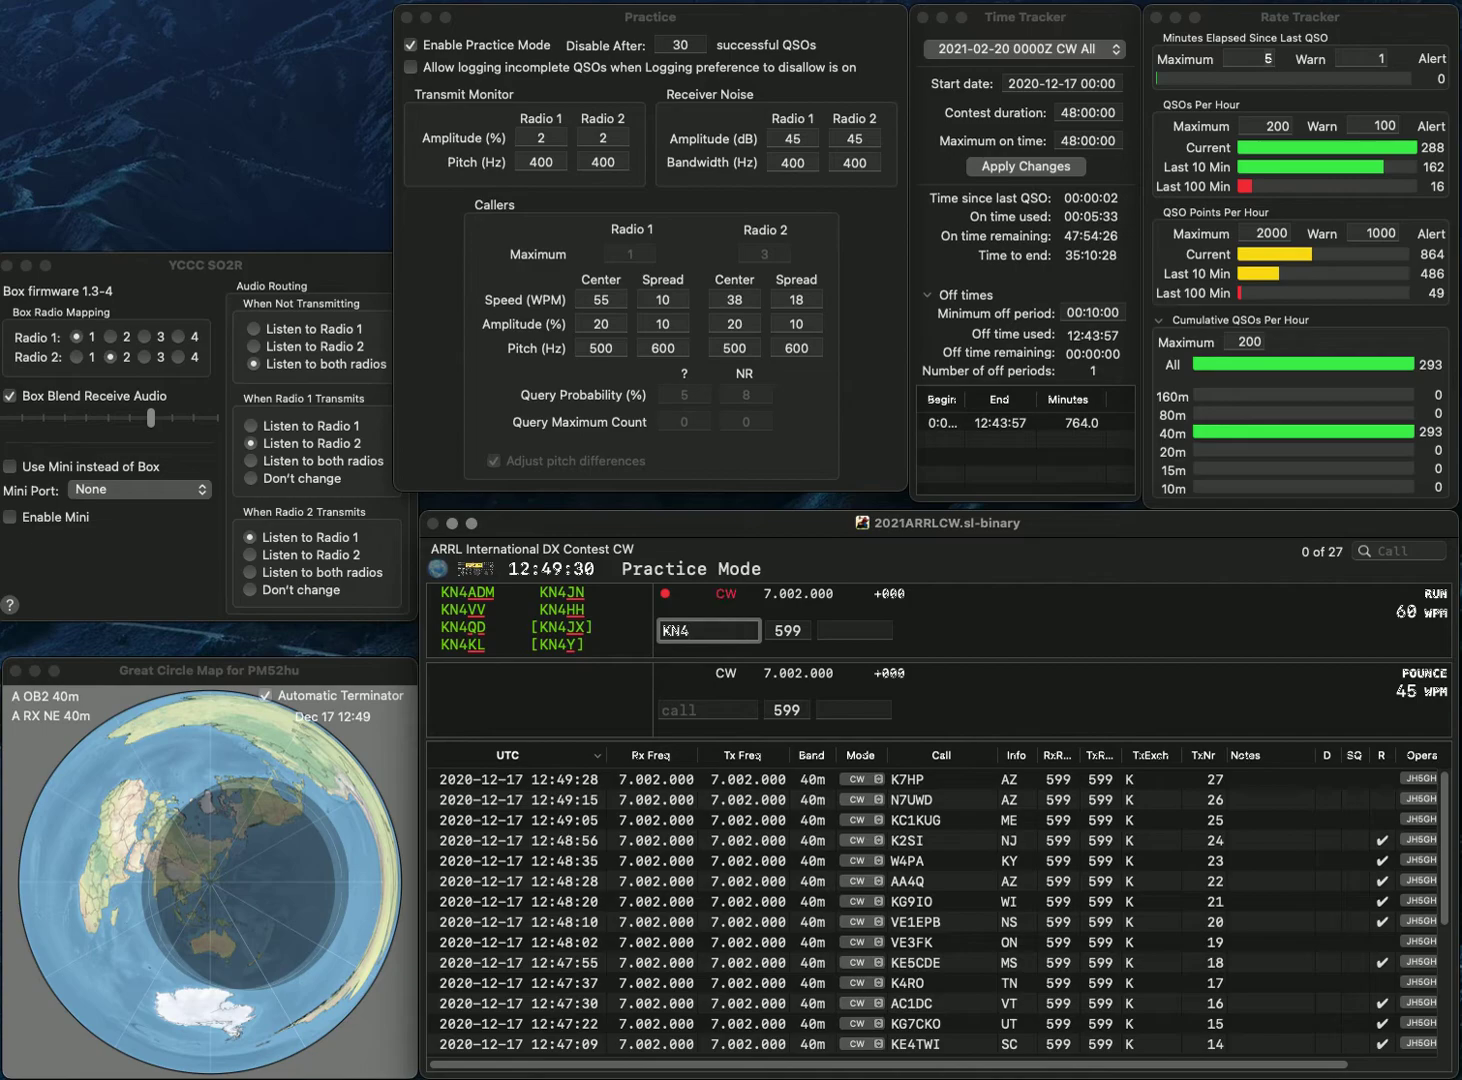
pyautogui.write('ISE')
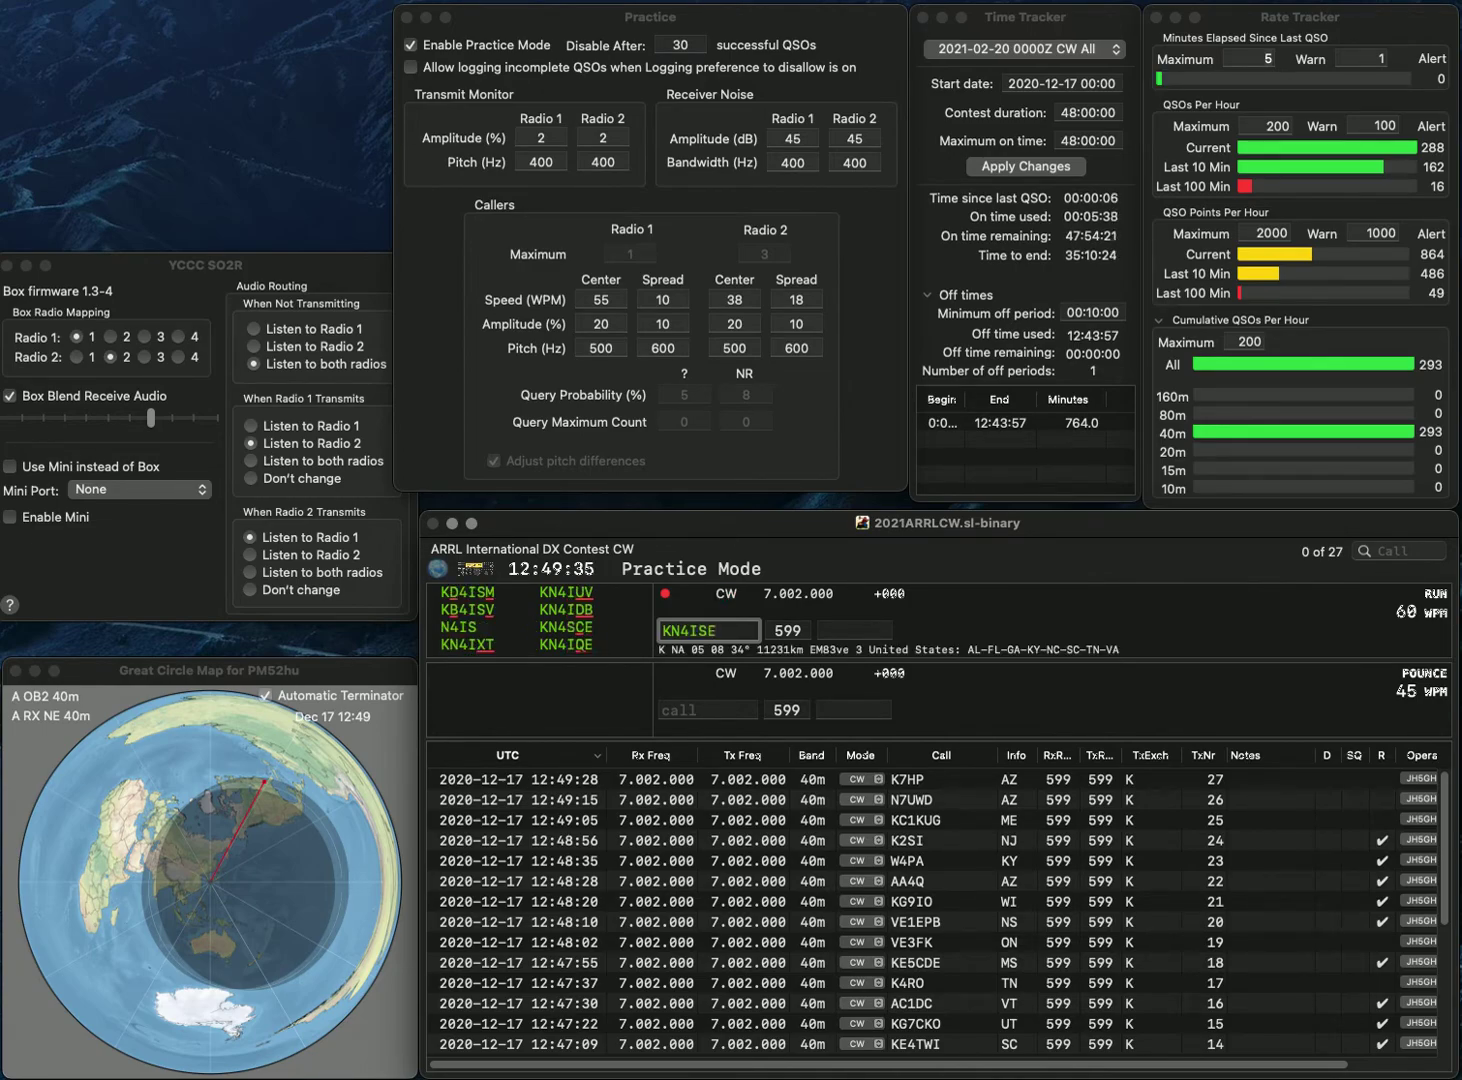
pyautogui.press('Return')
pyautogui.press('BackSpace')
pyautogui.press('BackSpace')
pyautogui.write('NE')
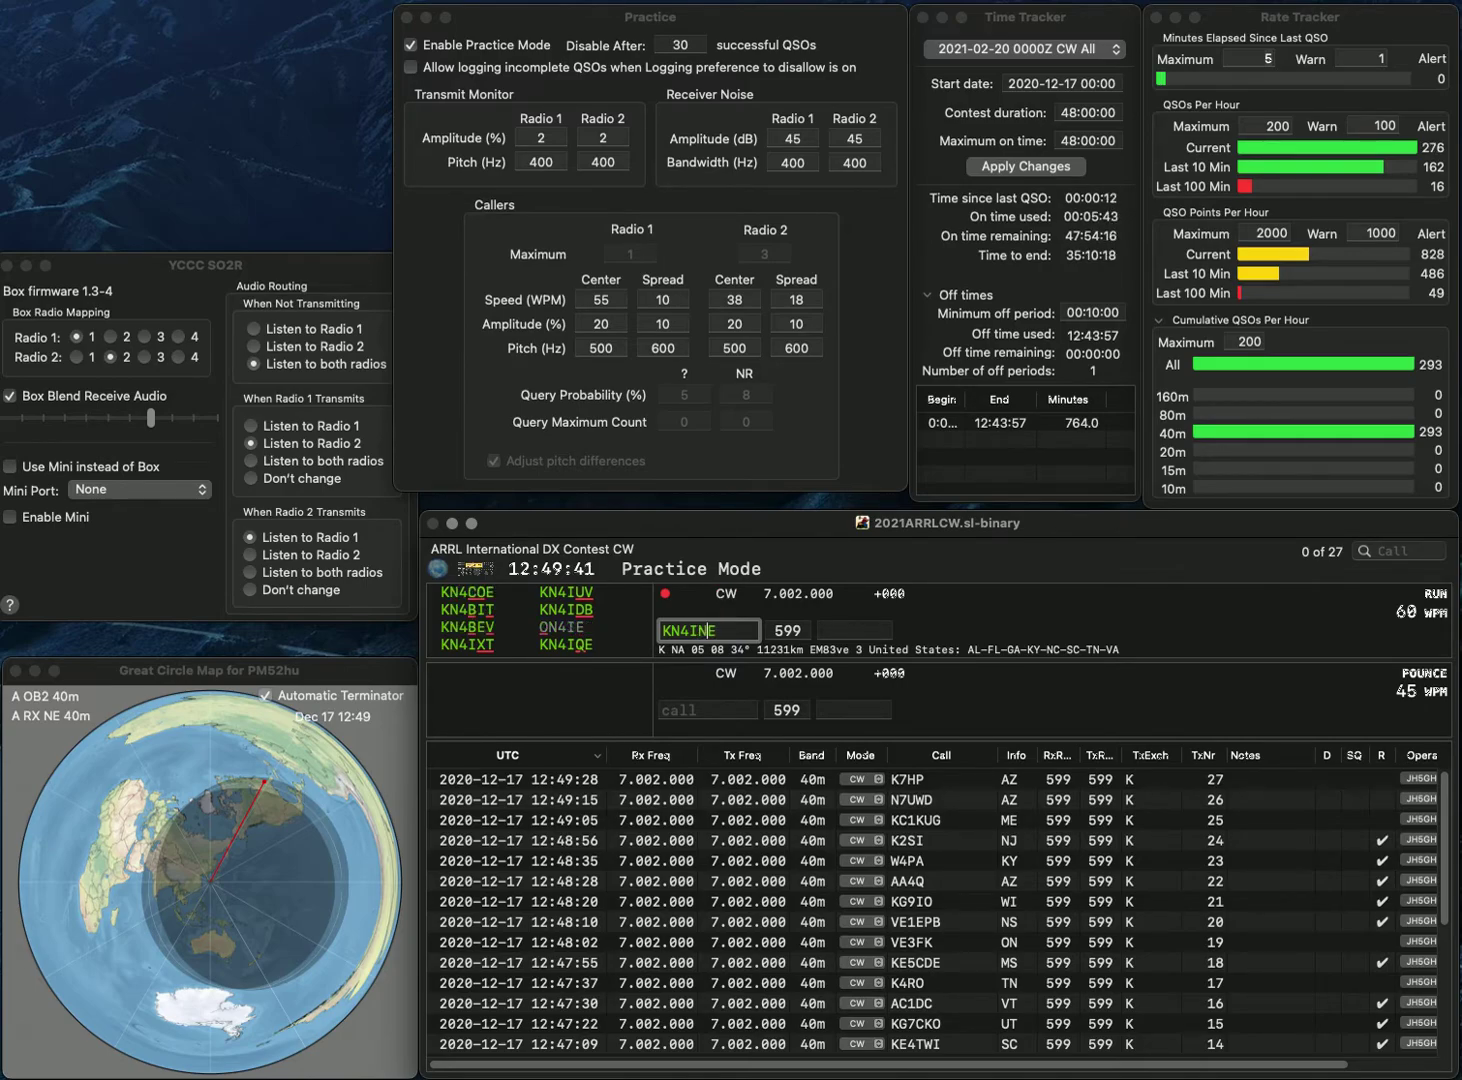
pyautogui.press('Return')
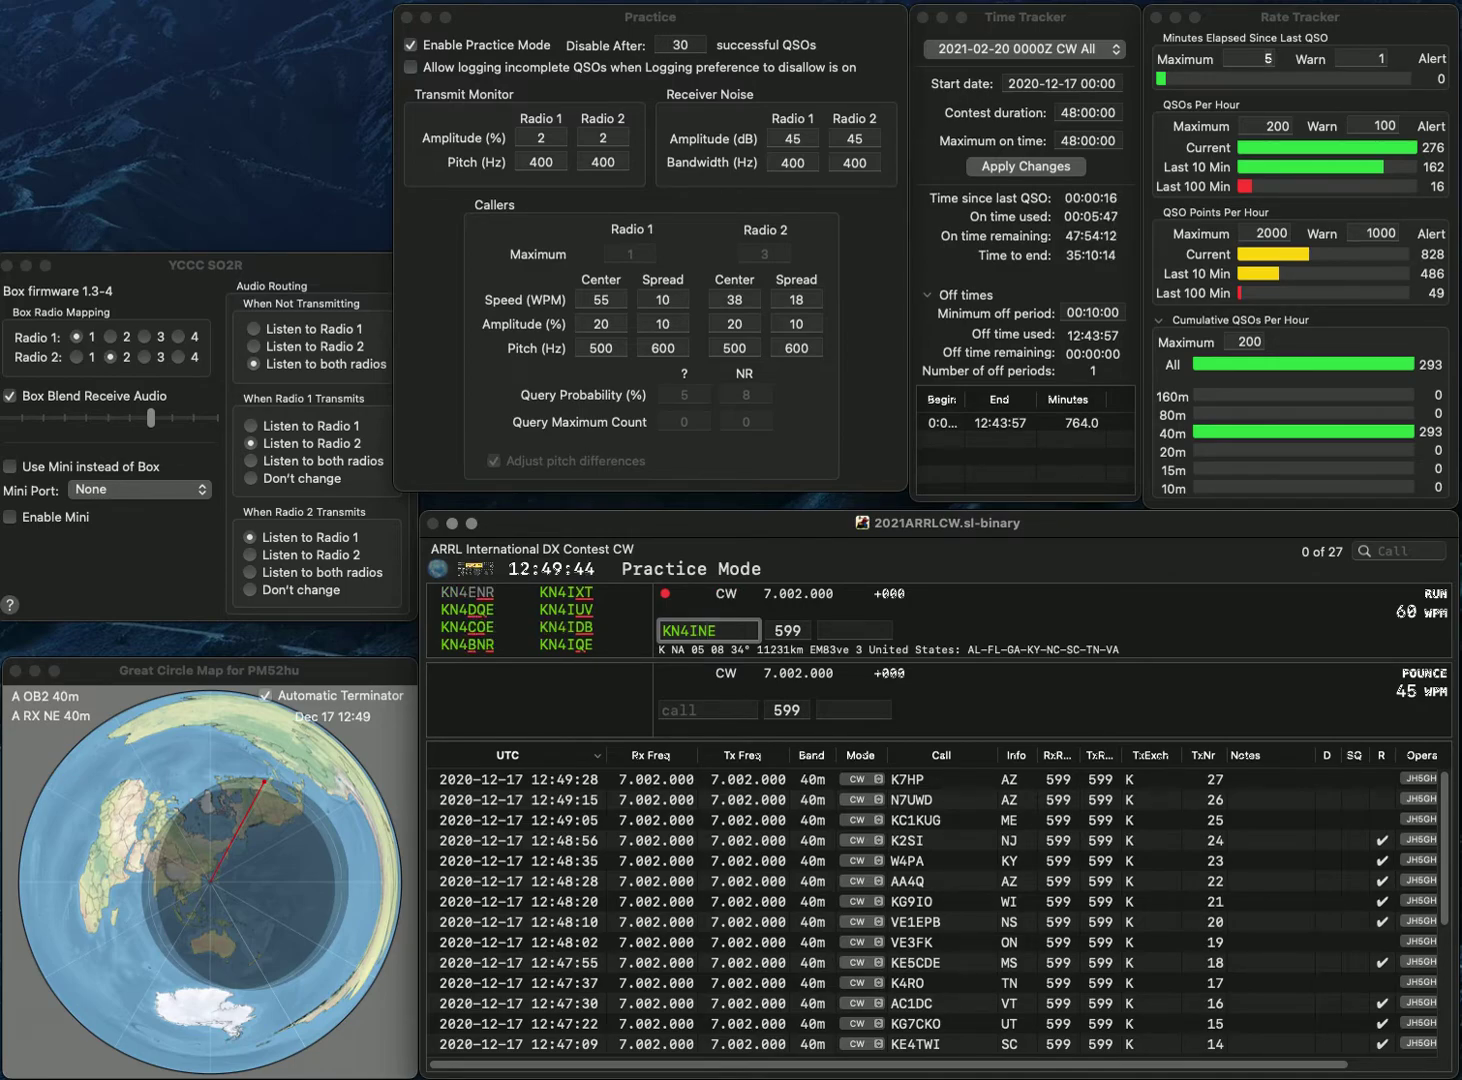
pyautogui.press('BackSpace')
pyautogui.write('S')
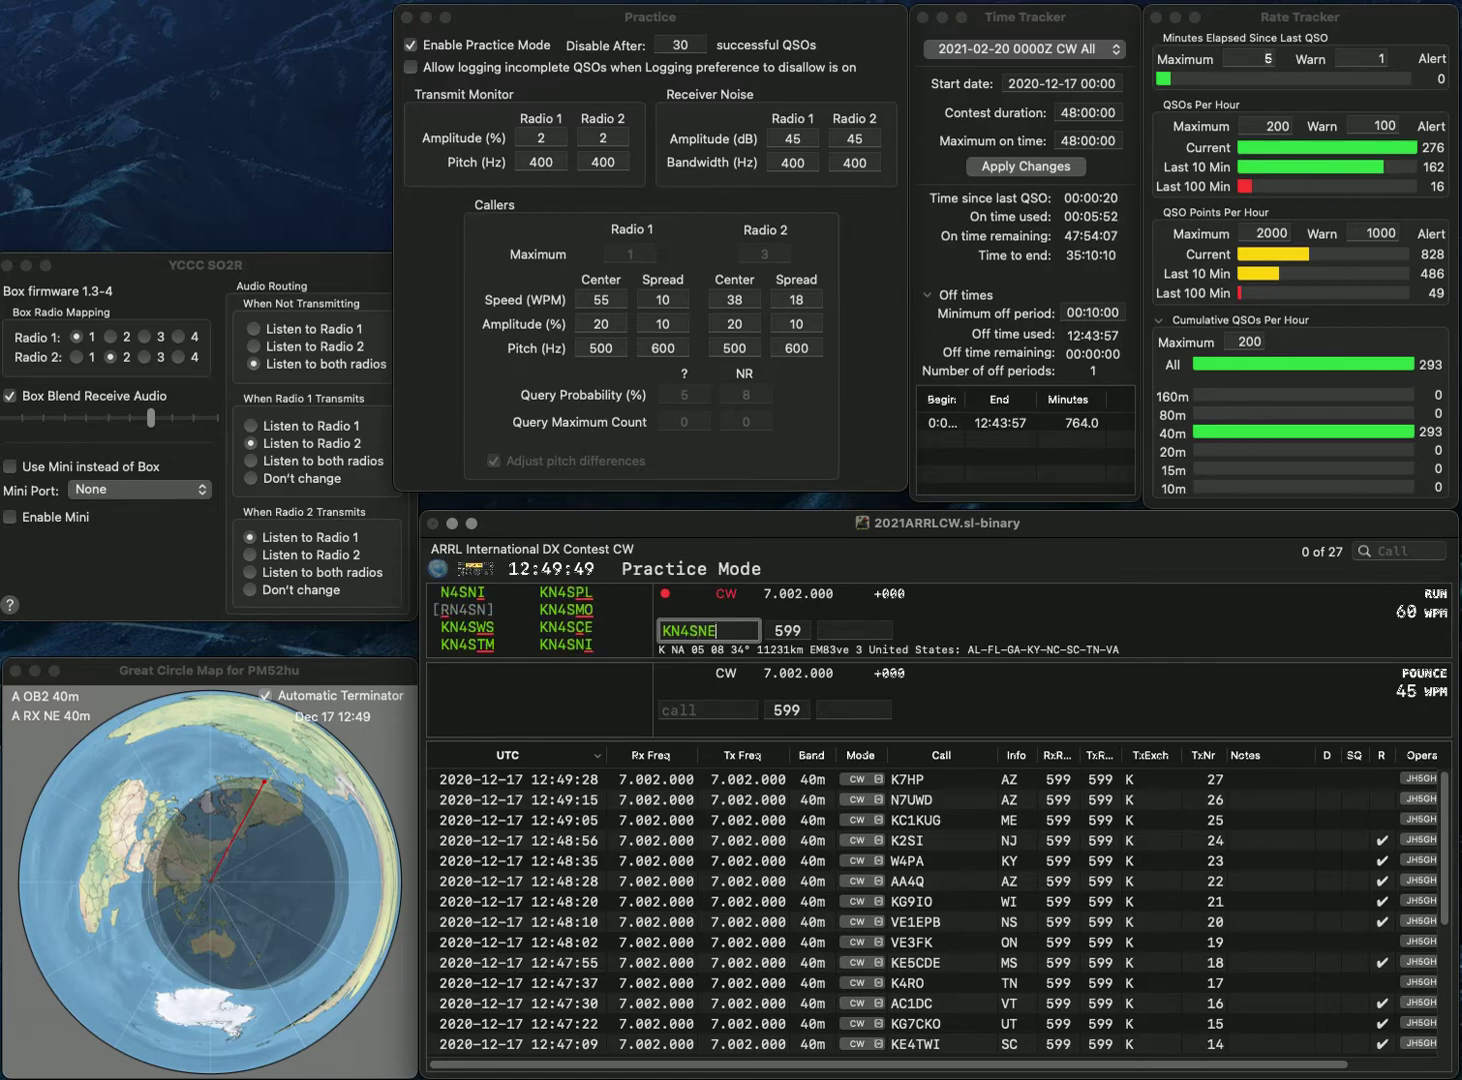
pyautogui.press('Return')
pyautogui.press('space')
pyautogui.write('VA')
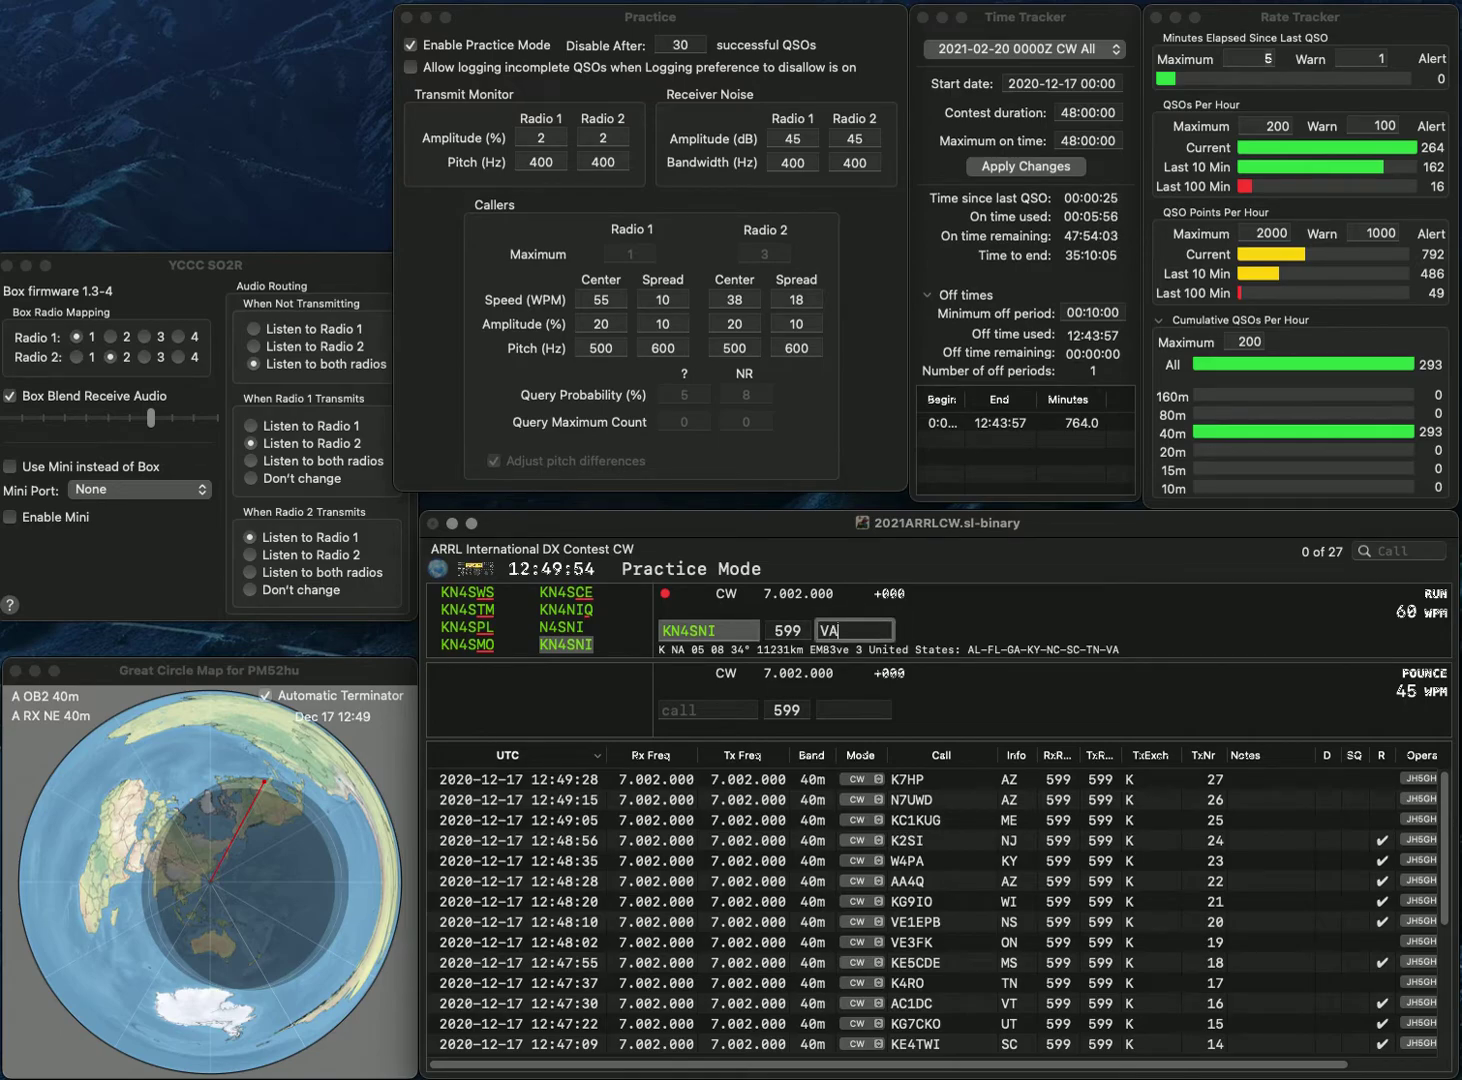
pyautogui.press('Return')
pyautogui.write('VA3')
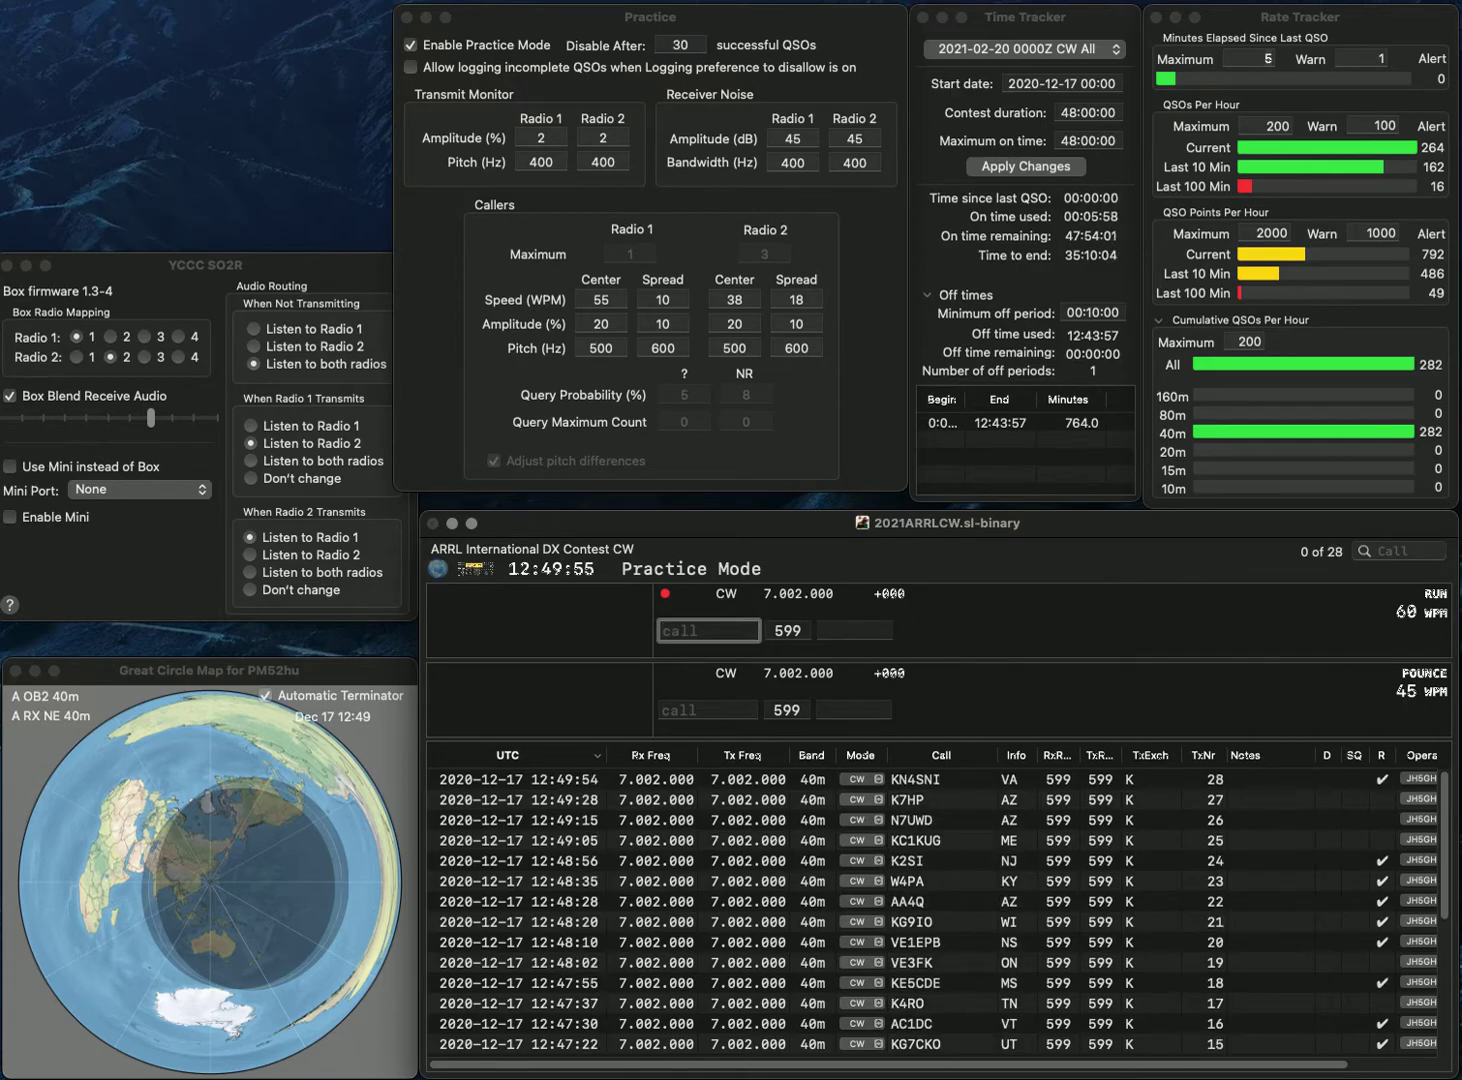
pyautogui.write('PM')
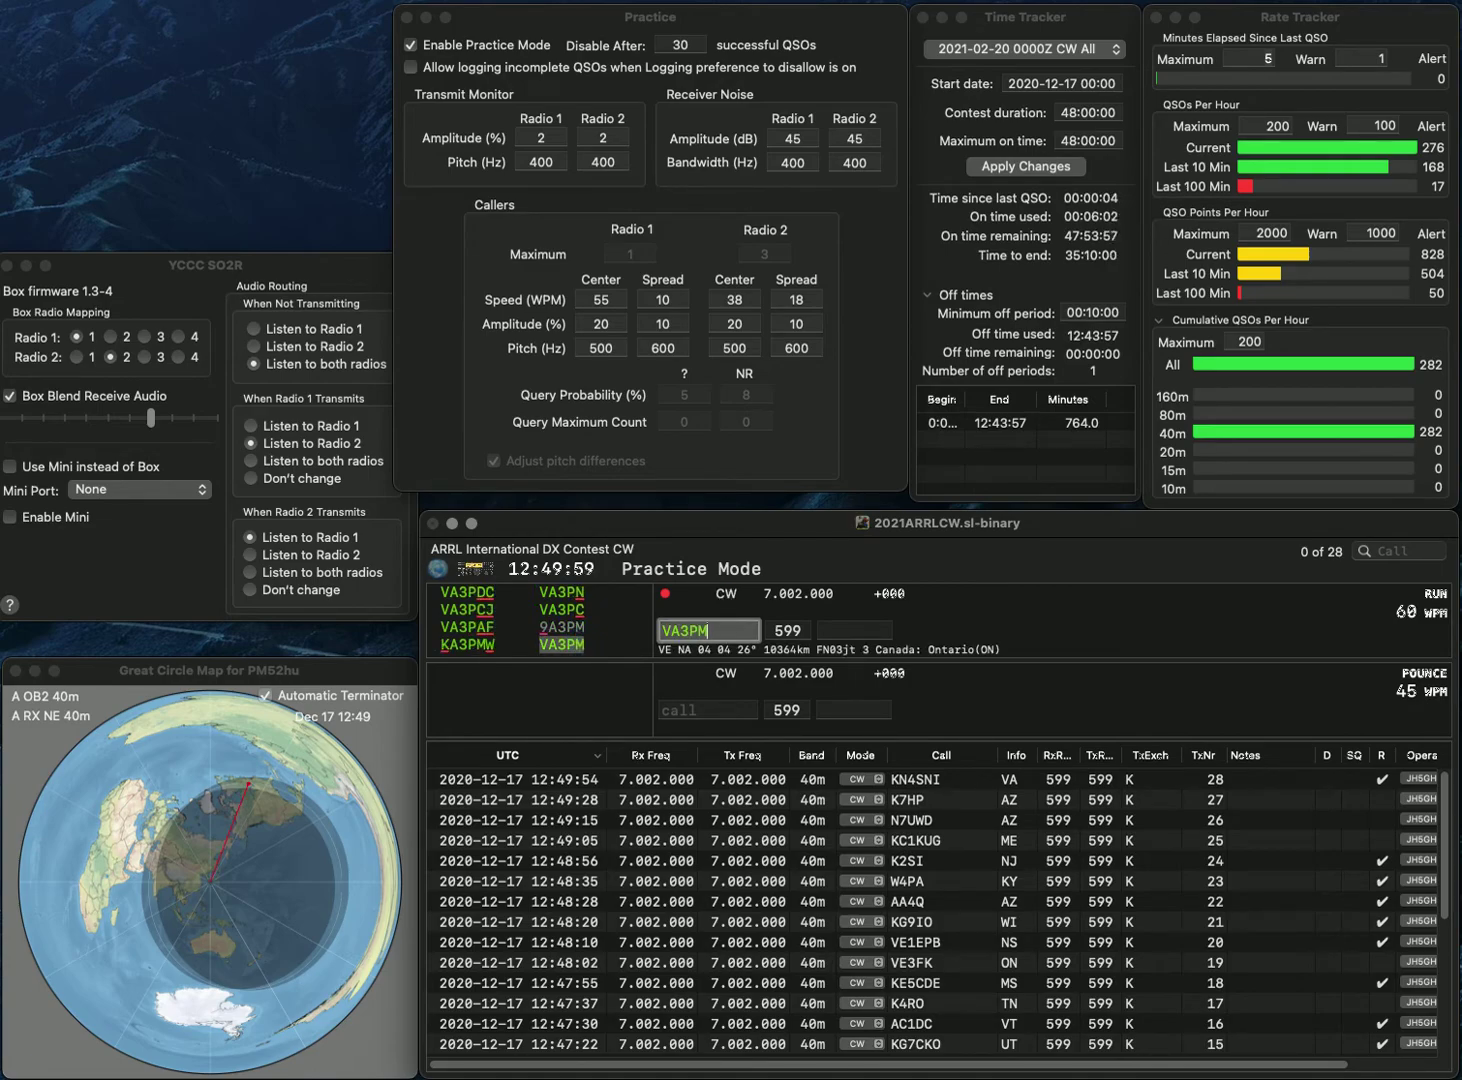
pyautogui.write('Q')
pyautogui.press('BackSpace')
pyautogui.press('space')
pyautogui.write('ON')
pyautogui.press('Return')
# - Work station K6KI on the run radio, correcting the miscopied prefix, and log the contact with received exchange CA
pyautogui.write('KR')
pyautogui.press('BackSpace')
pyautogui.write('6KI')
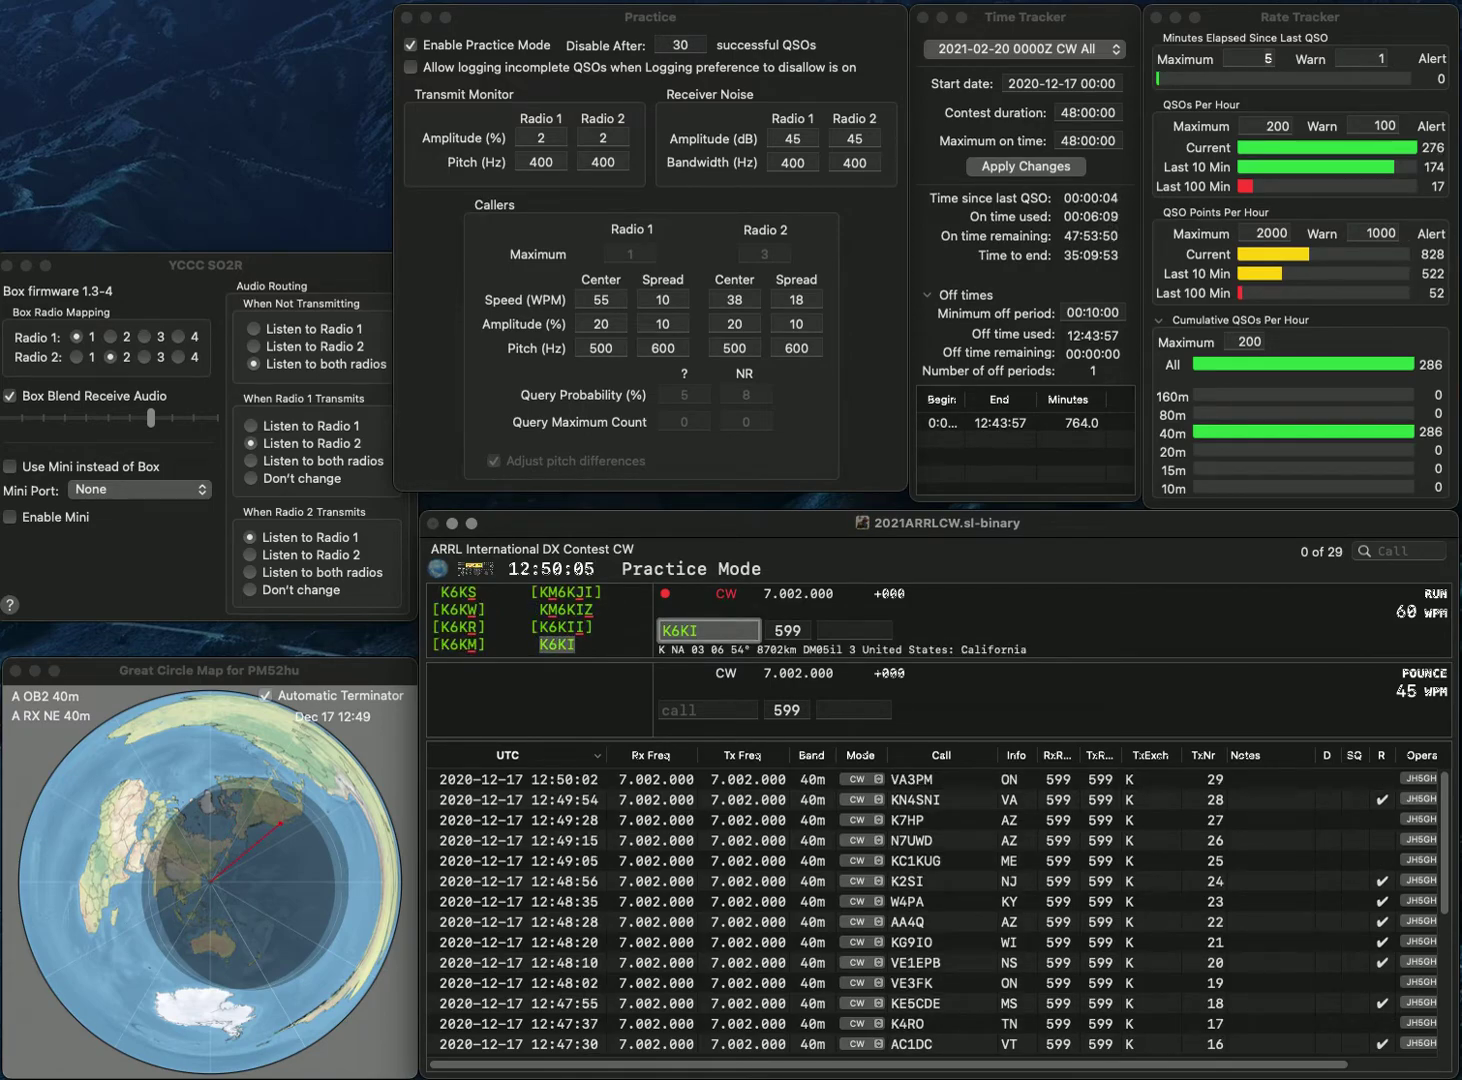
pyautogui.press('space')
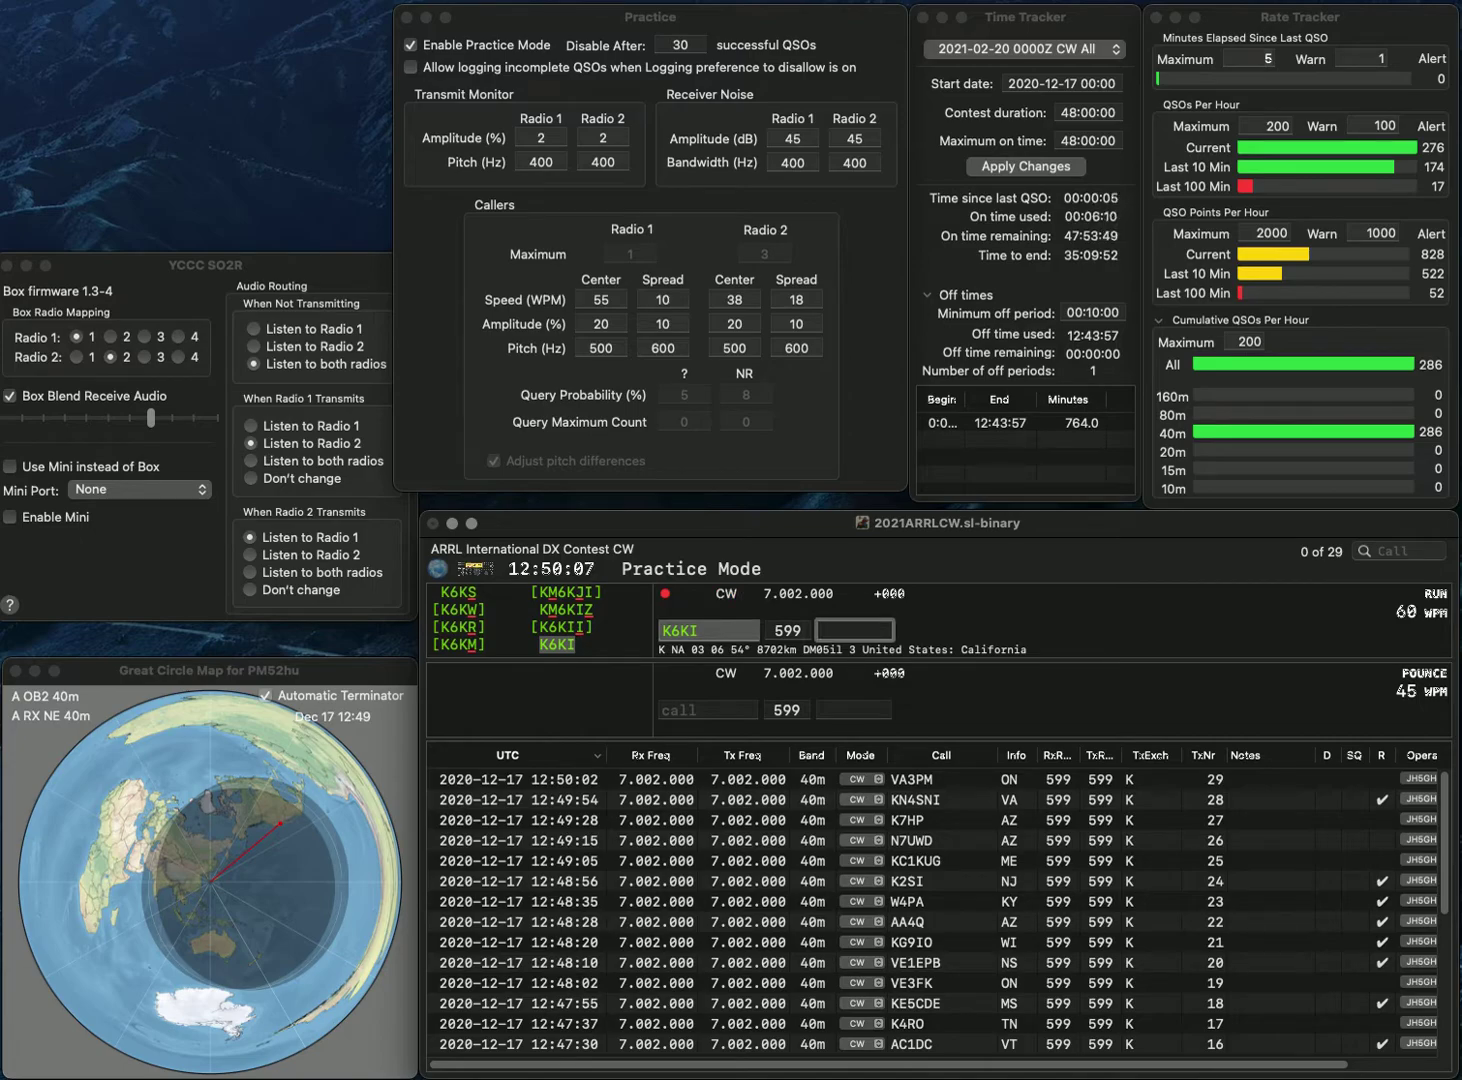
pyautogui.write('CA')
pyautogui.press('Return')
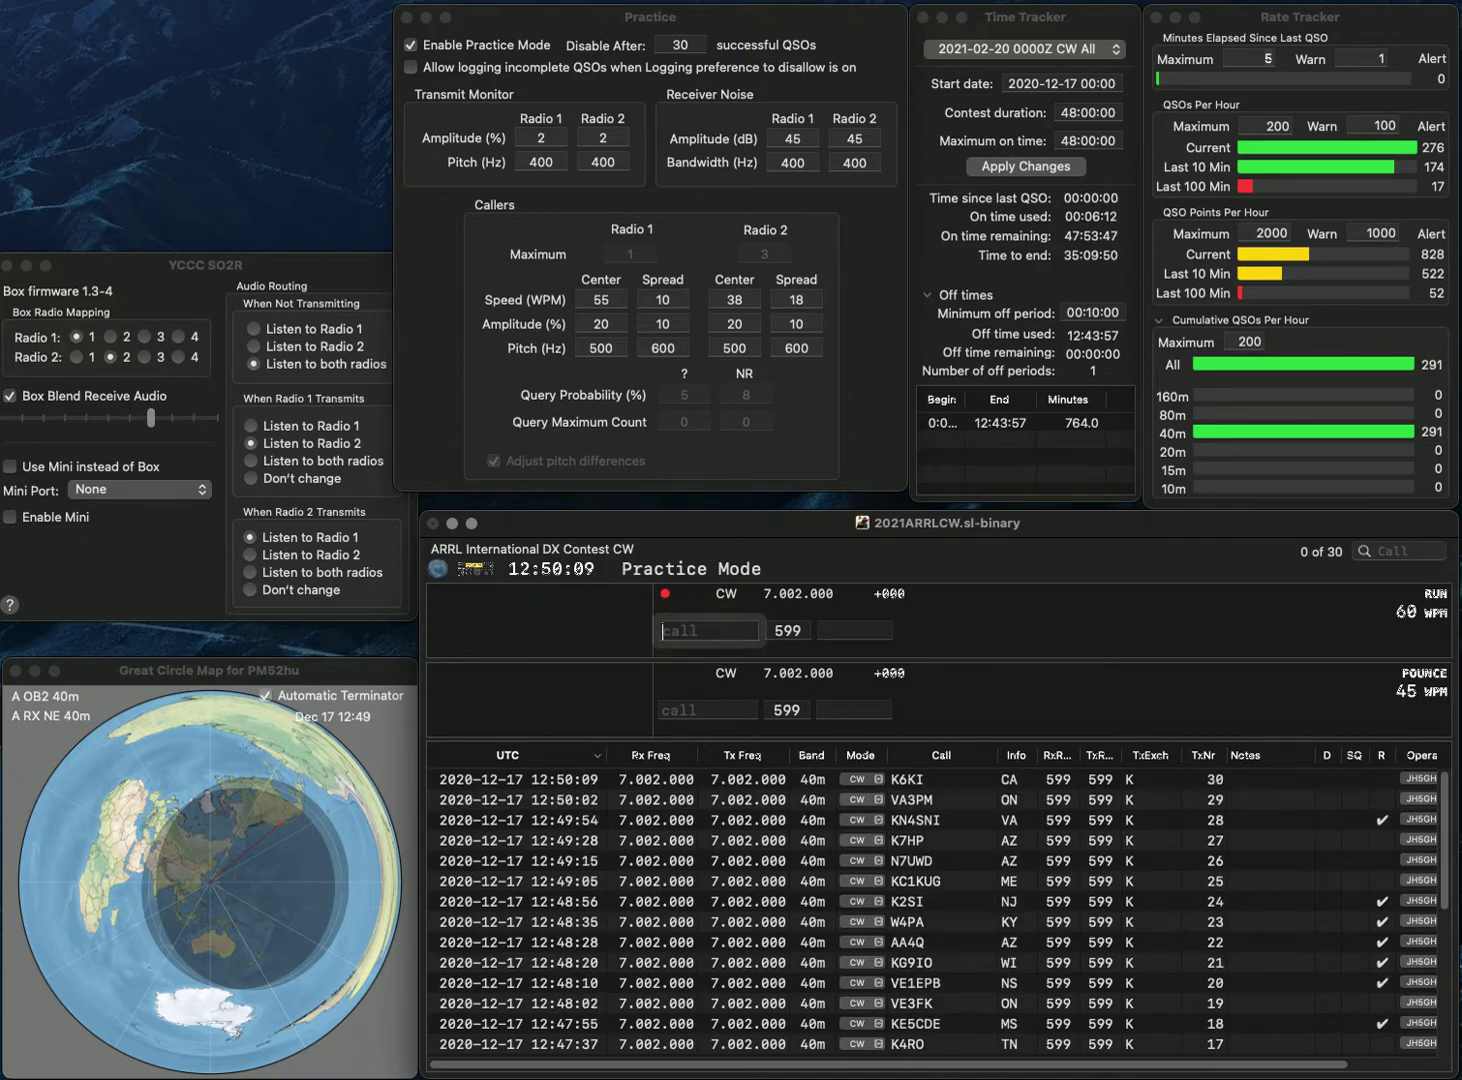
# - Turn off practice mode in the practice settings
pyautogui.click(410, 46)
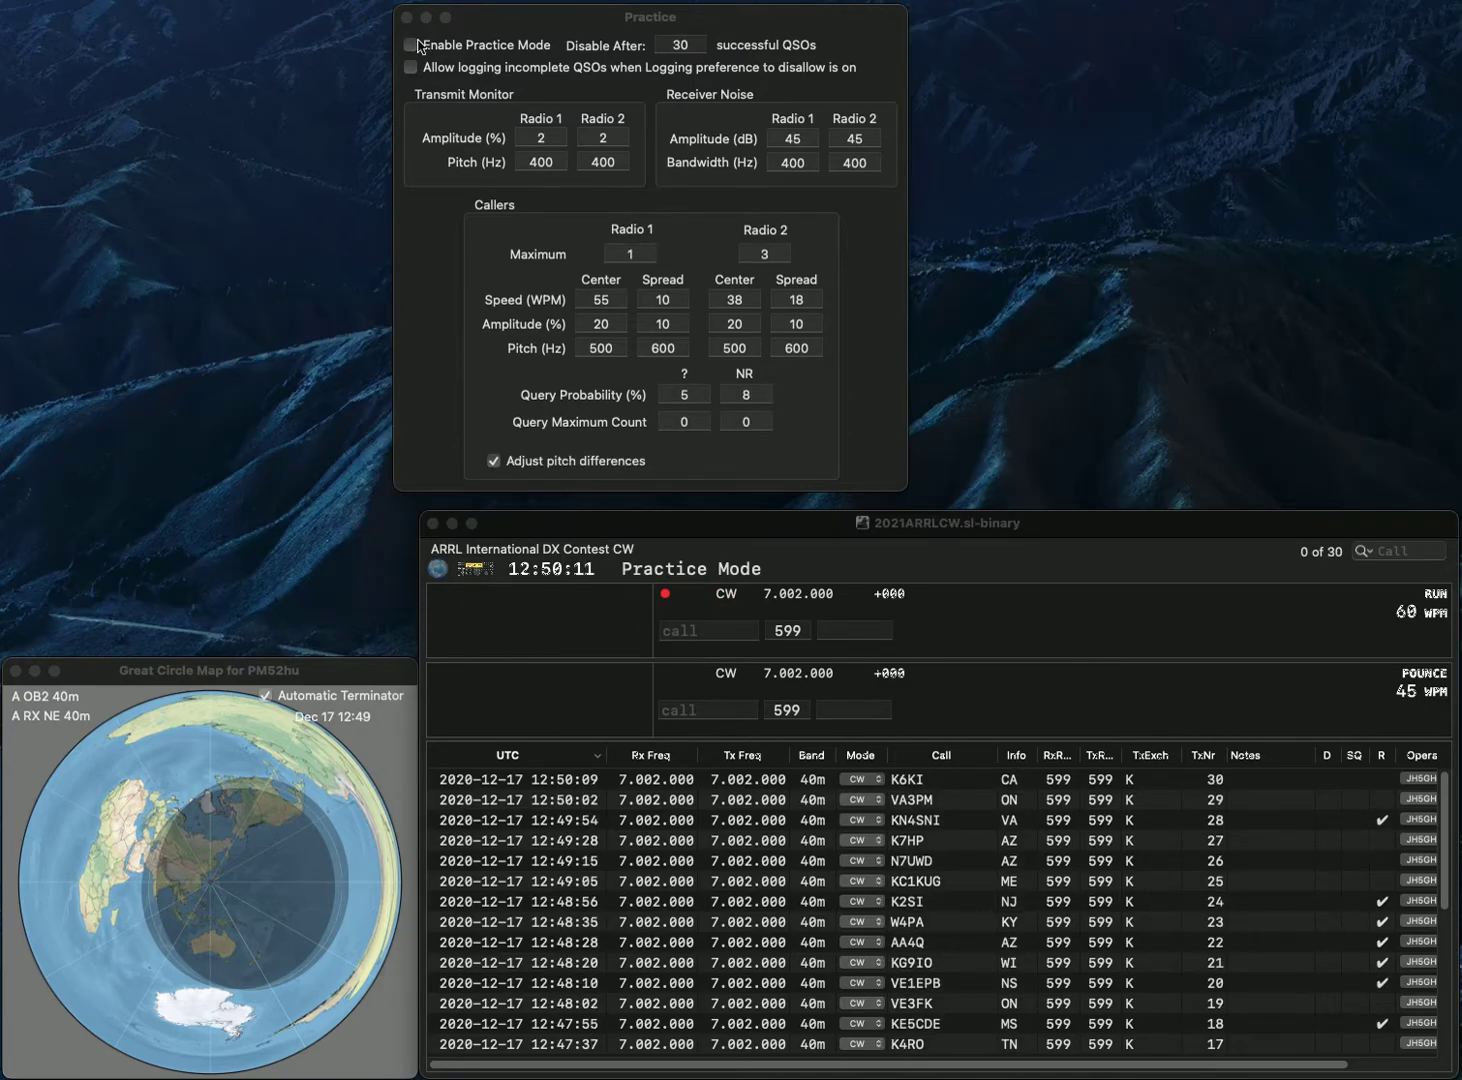